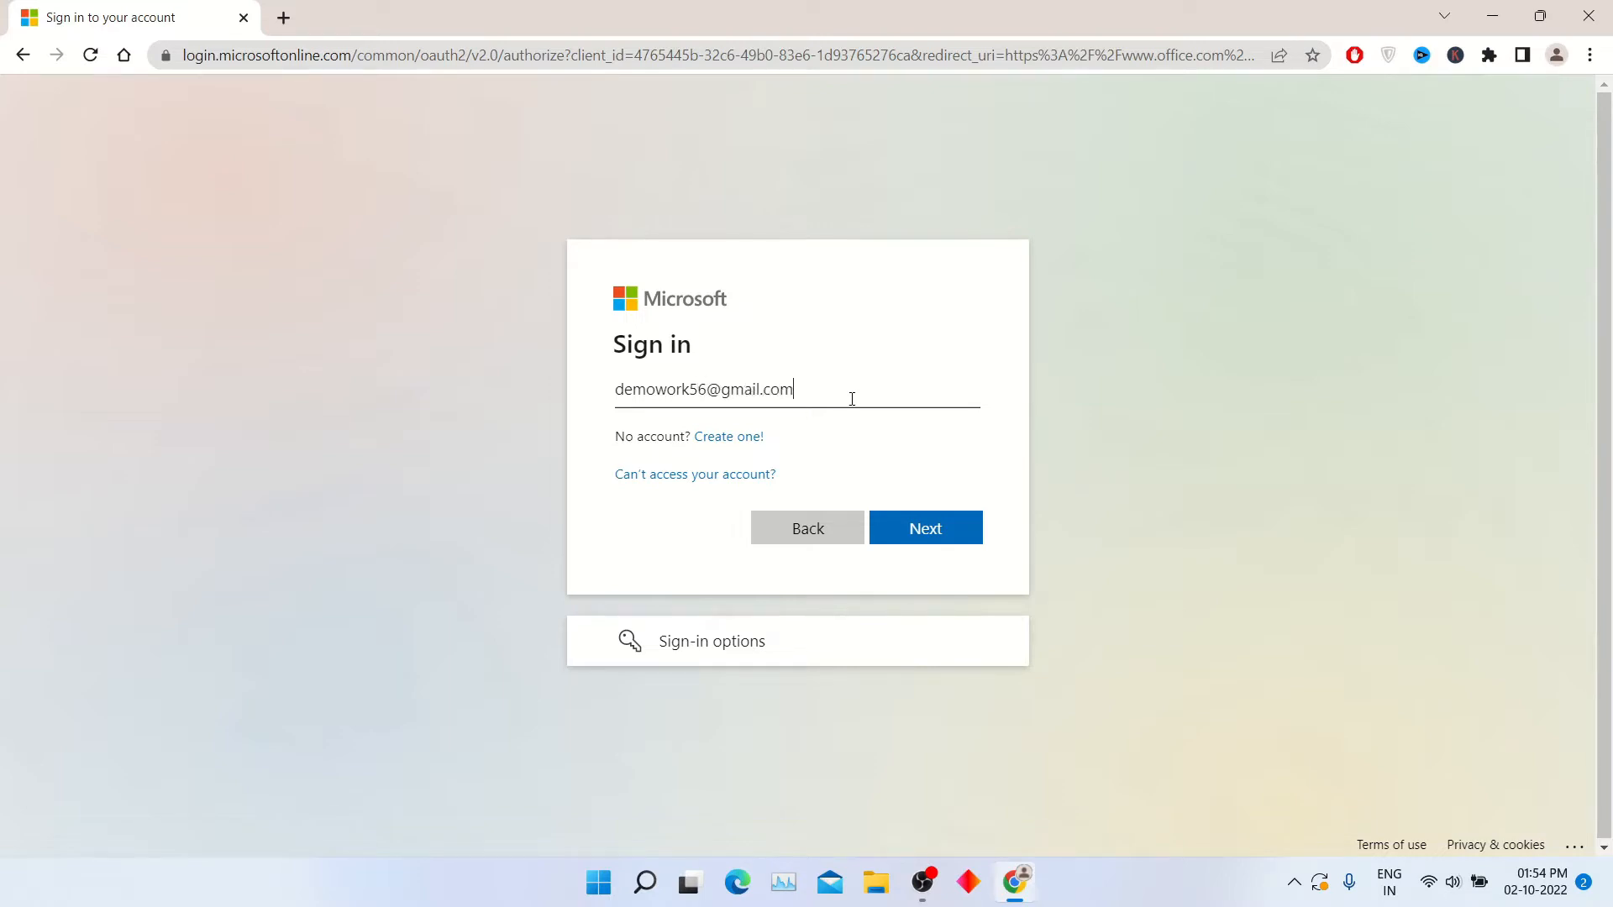
# - Sign in to the Microsoft account with the account password and stay signed in, with the prompt set not to show again
pyautogui.click(947, 535)
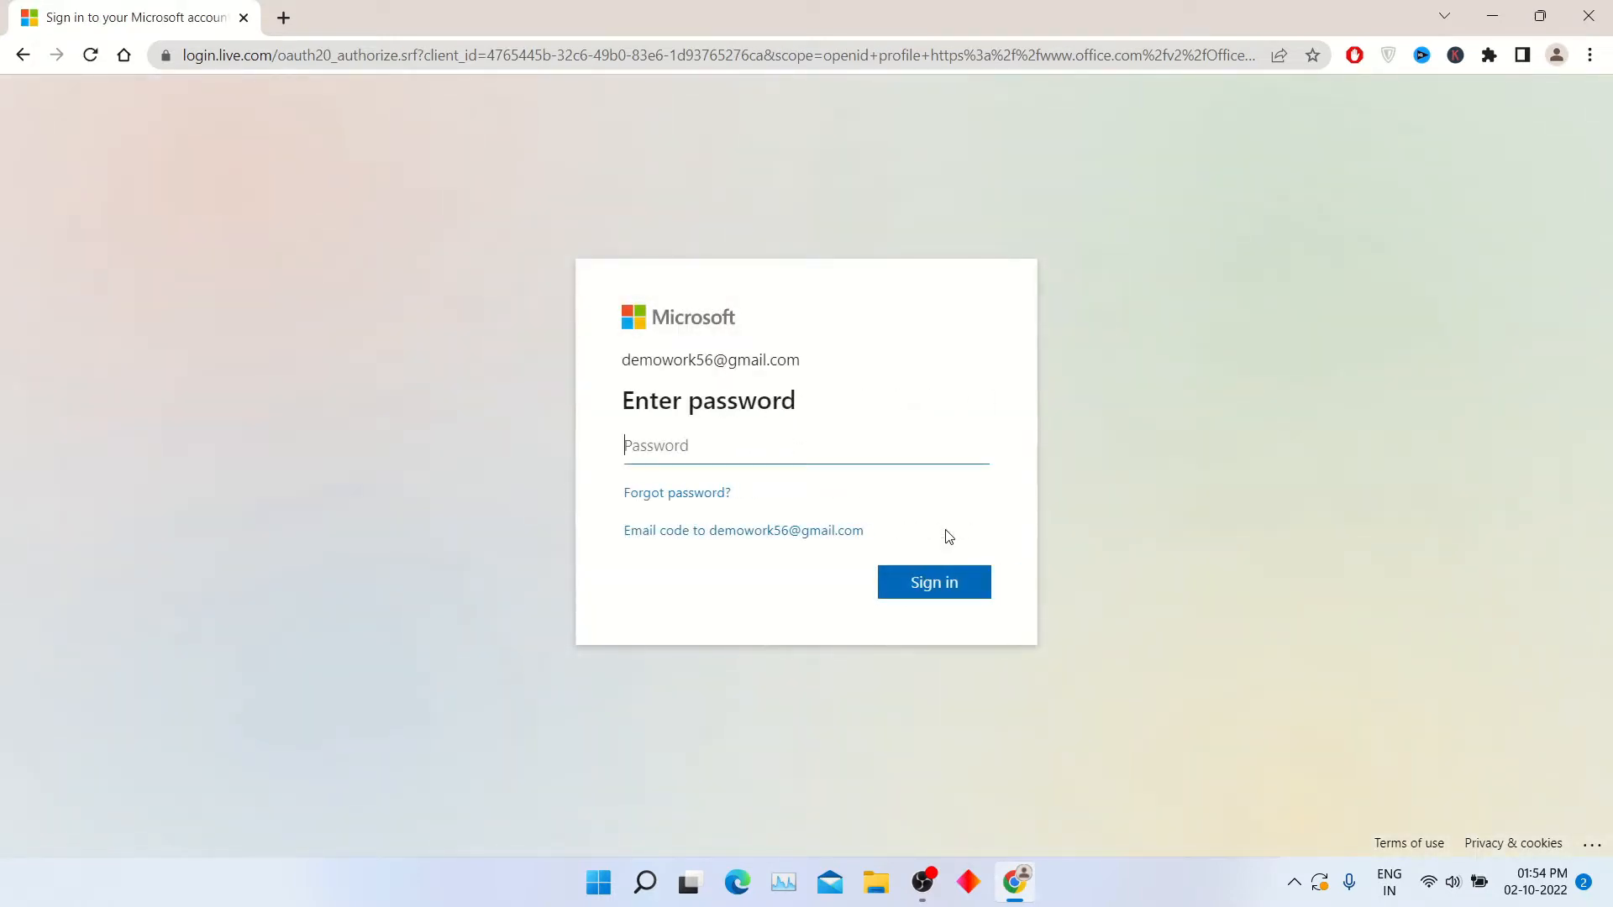
pyautogui.write('•')
pyautogui.click(927, 598)
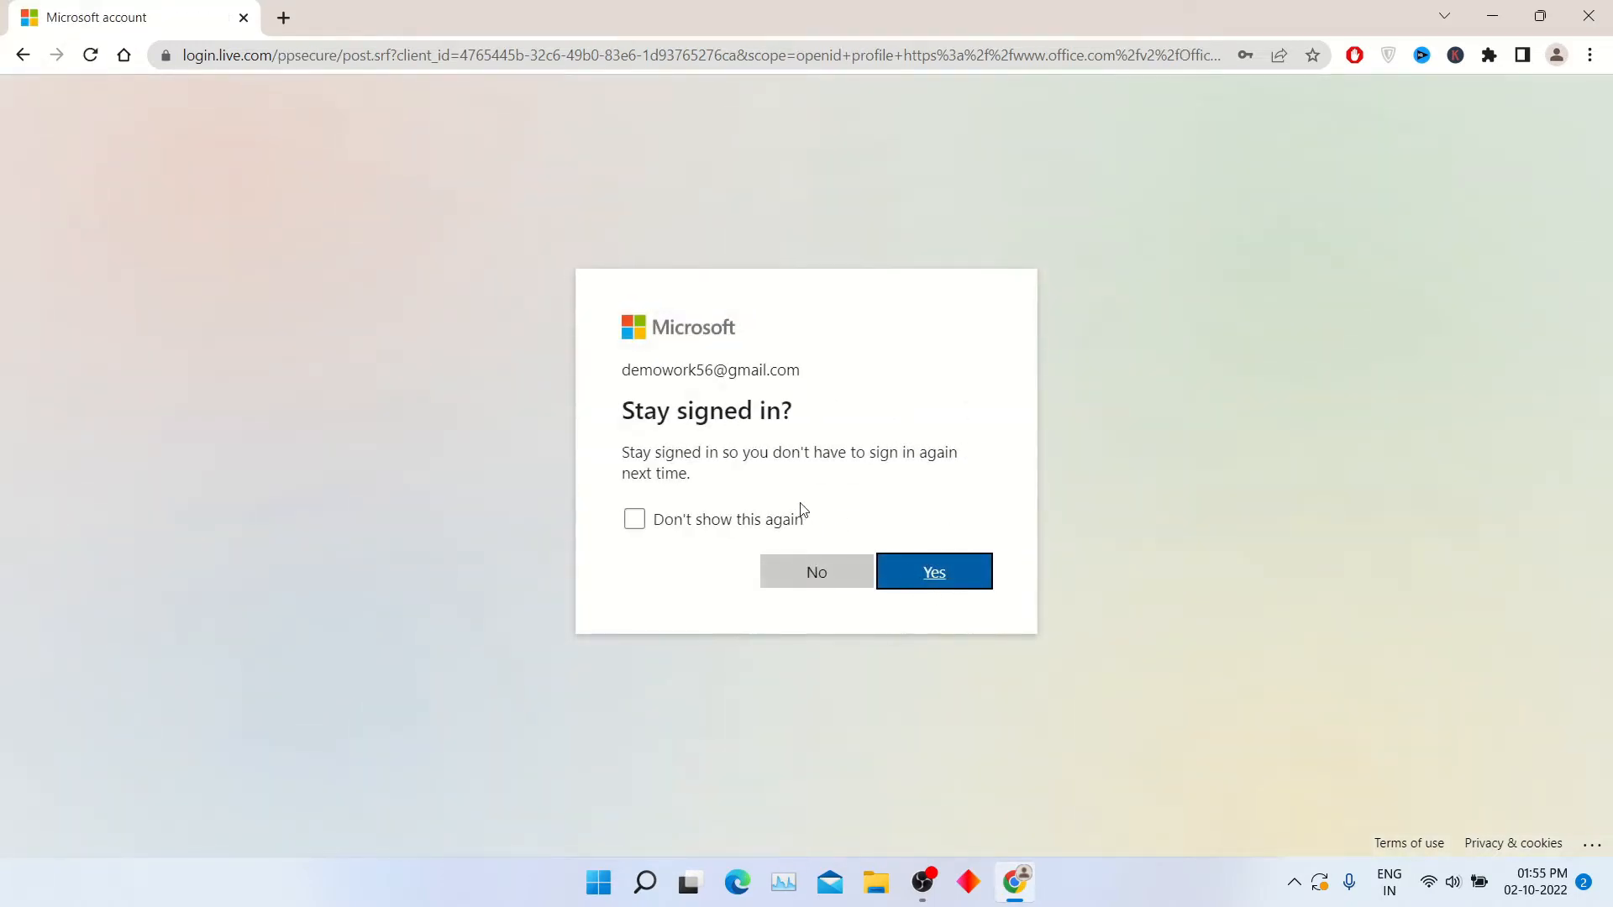
pyautogui.click(780, 519)
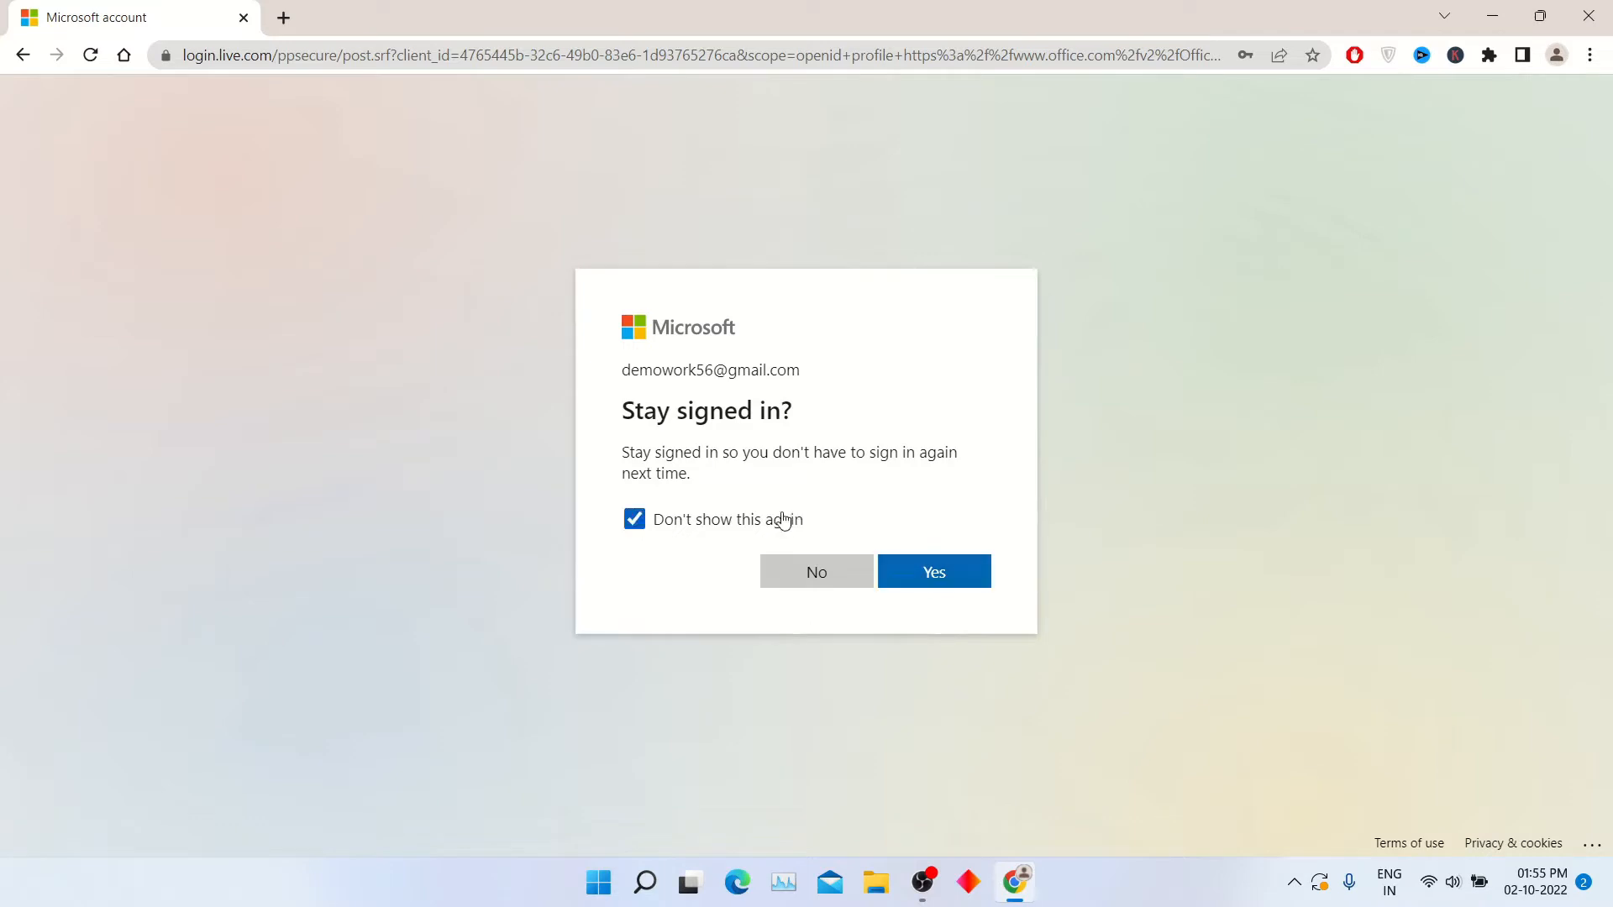
pyautogui.click(935, 572)
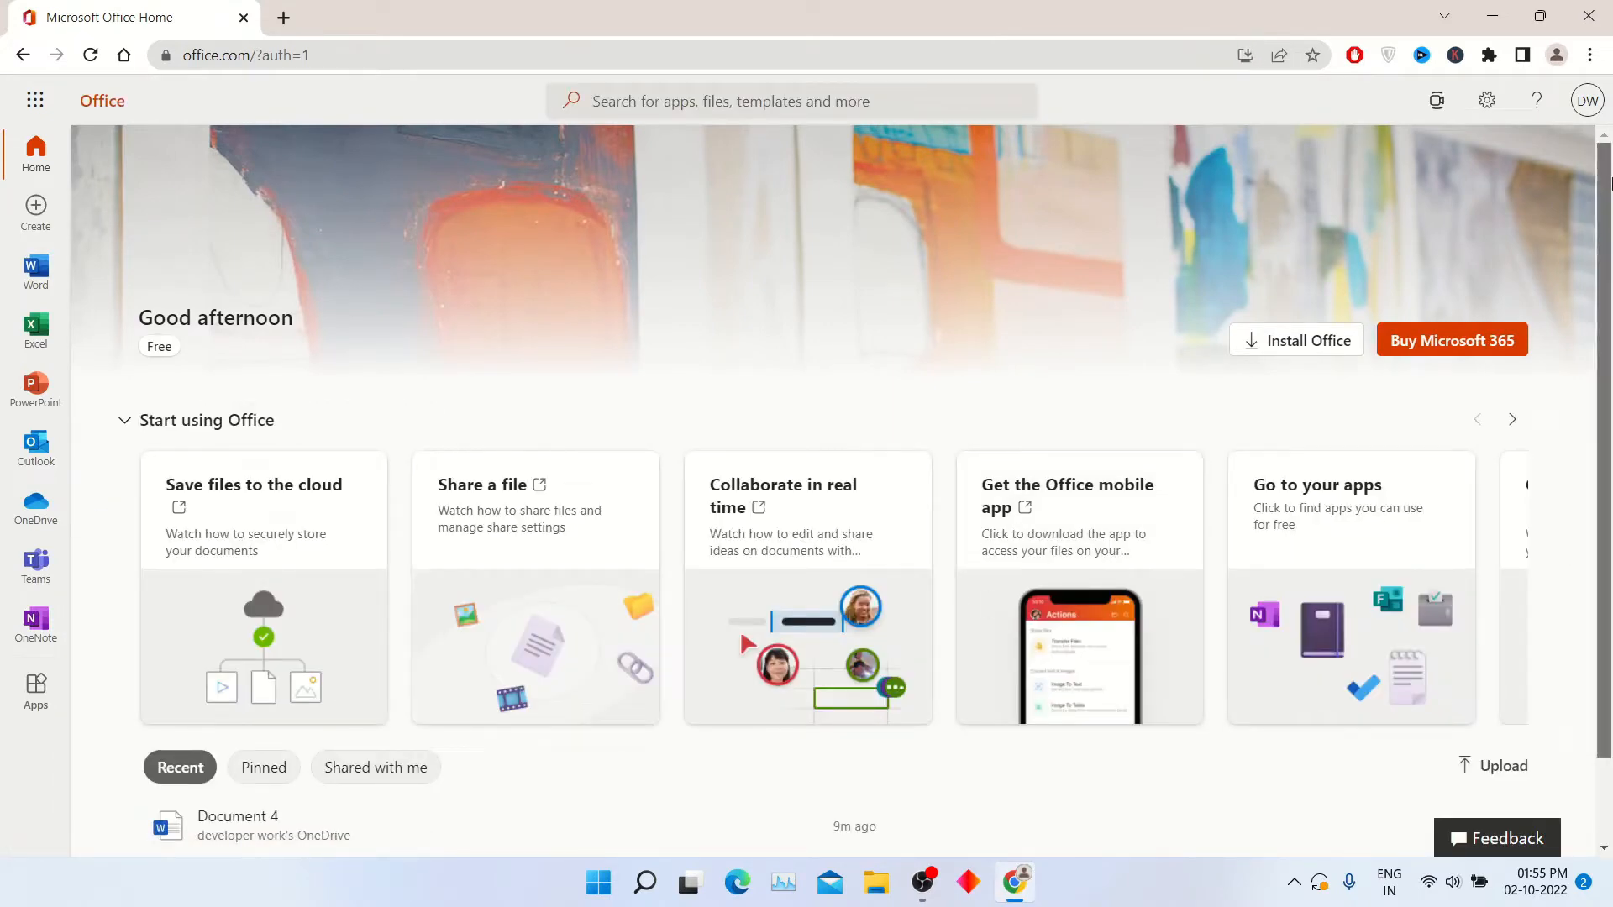
# - Open the Create page and look through the recommended PowerPoint, Excel and Word templates
pyautogui.scroll(-1, 1611, 252)
pyautogui.moveTo(1610, 261); pyautogui.dragTo(1610, 164)
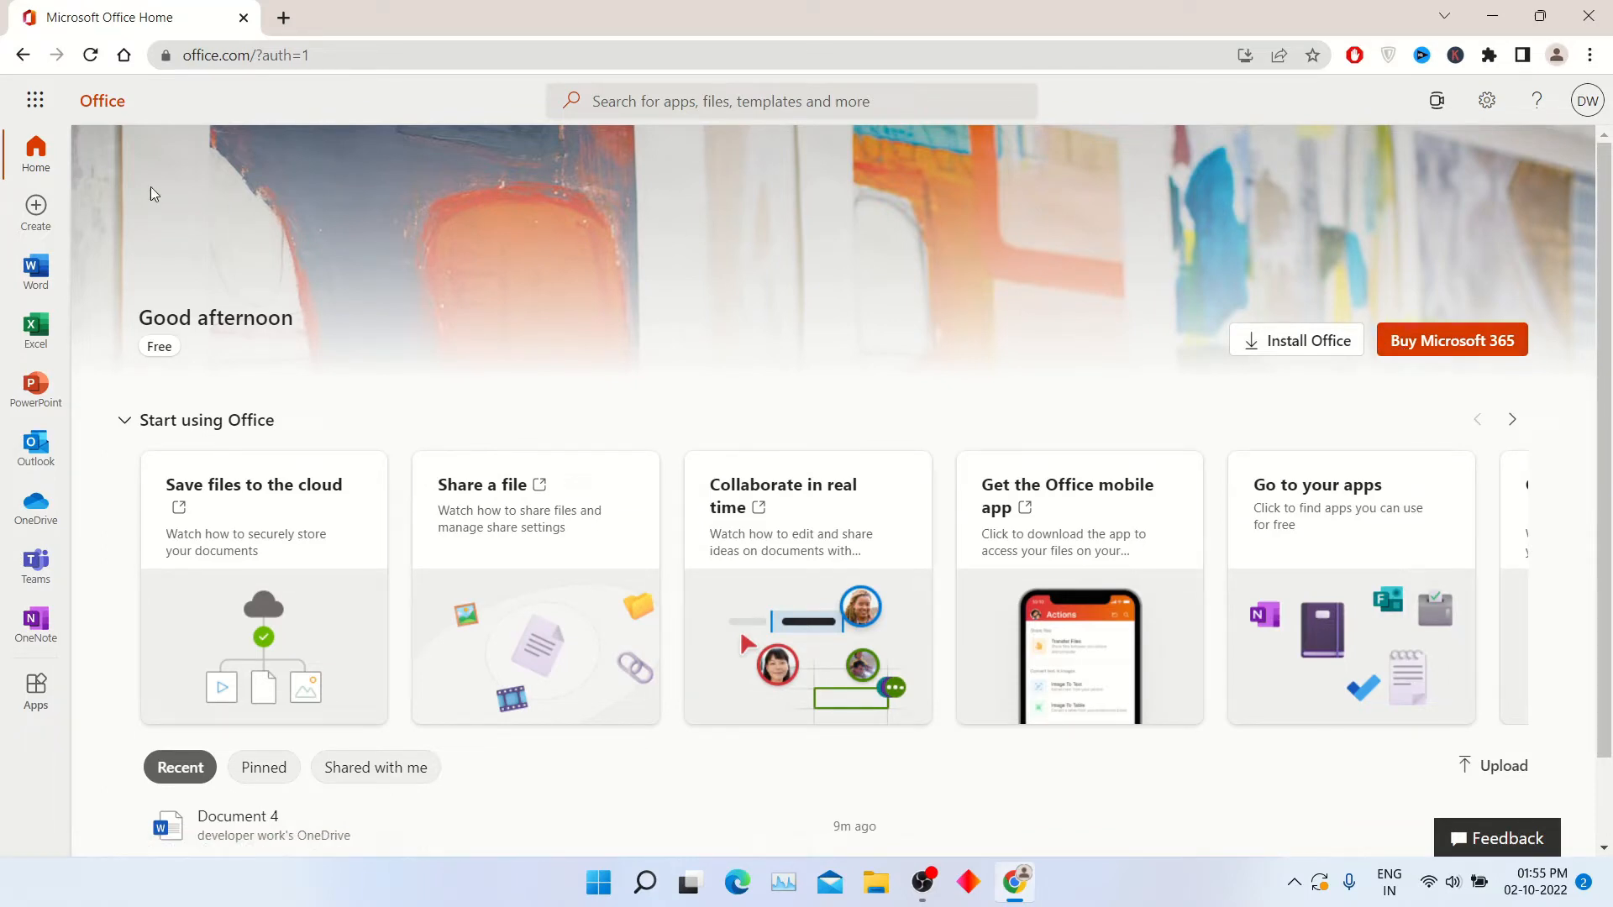
pyautogui.click(51, 237)
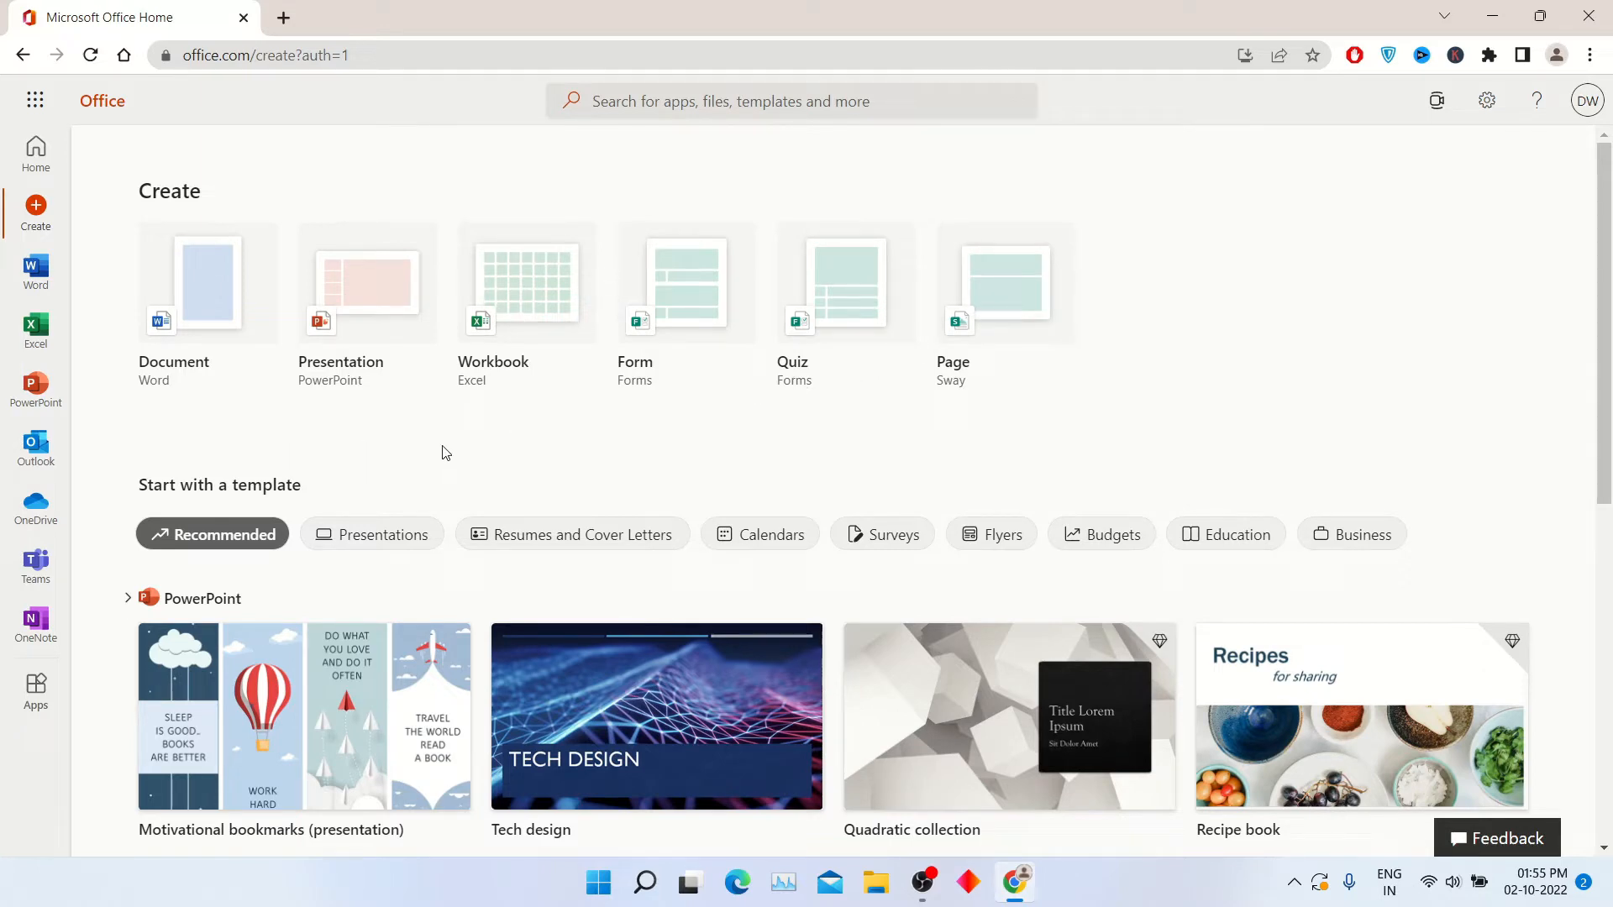
pyautogui.scroll(-2, 453, 447)
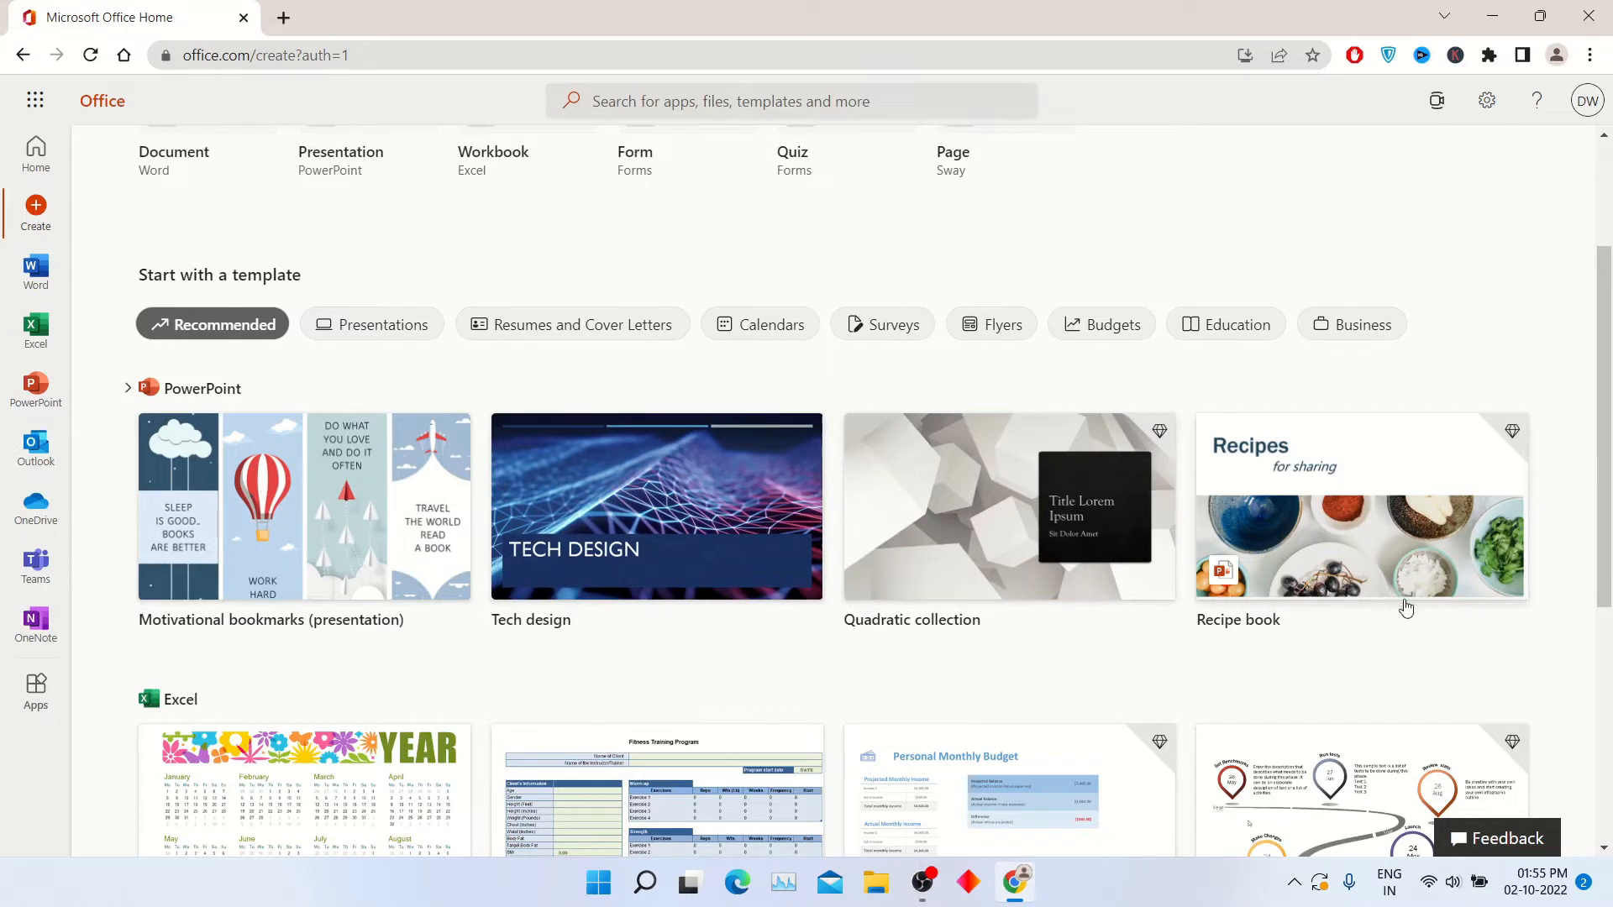
pyautogui.scroll(-2, 1438, 719)
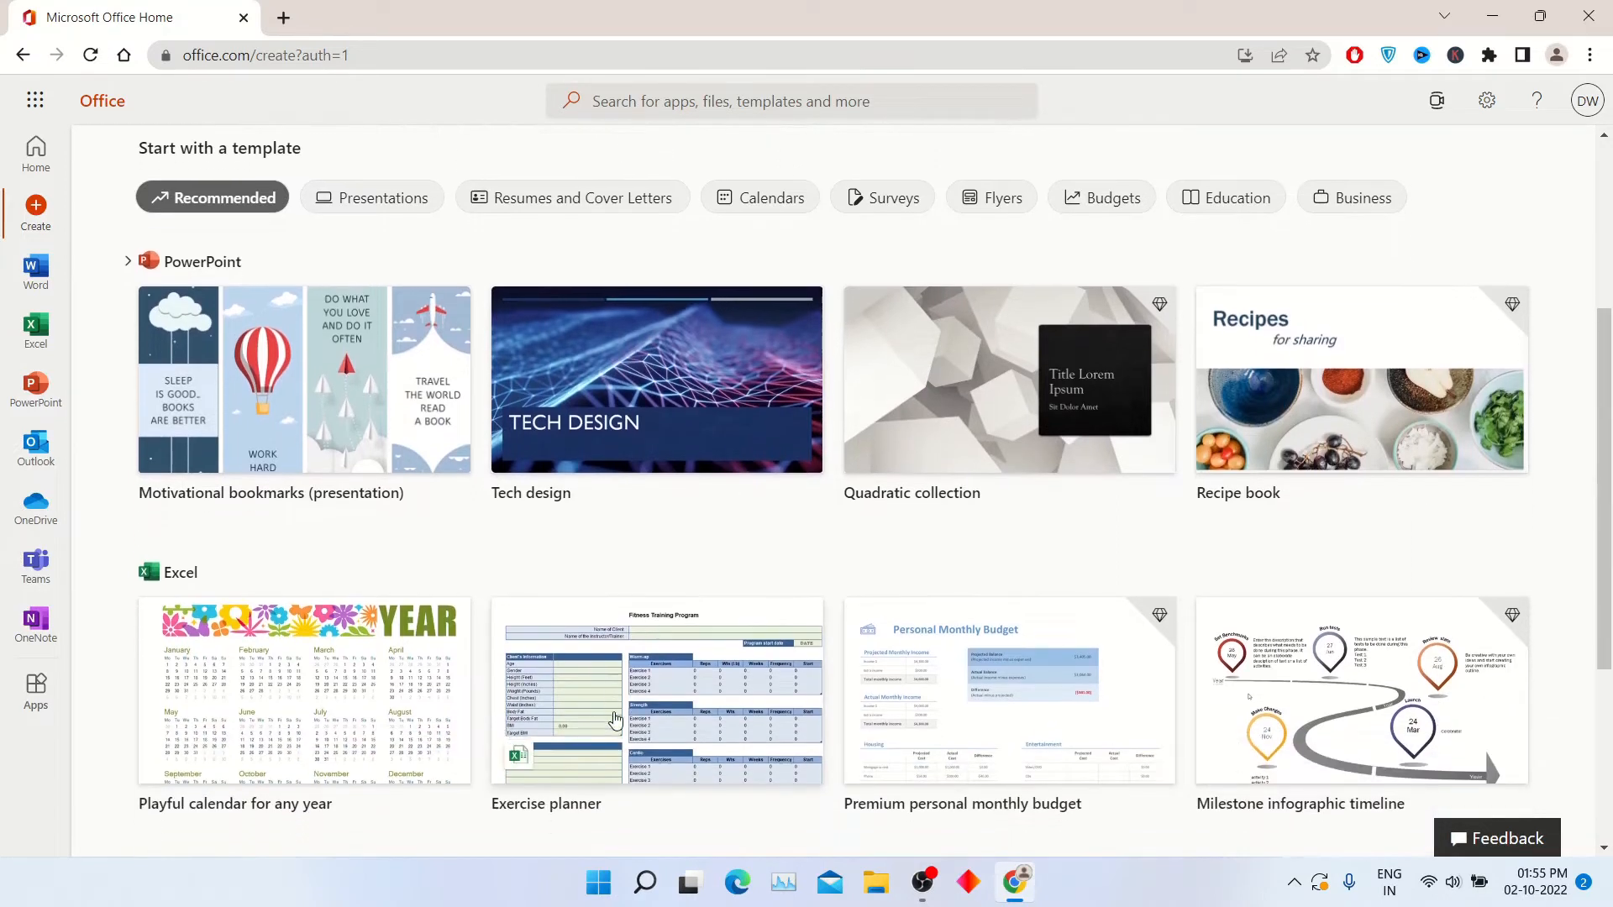
pyautogui.scroll(-1, 403, 684)
pyautogui.scroll(-1, 280, 689)
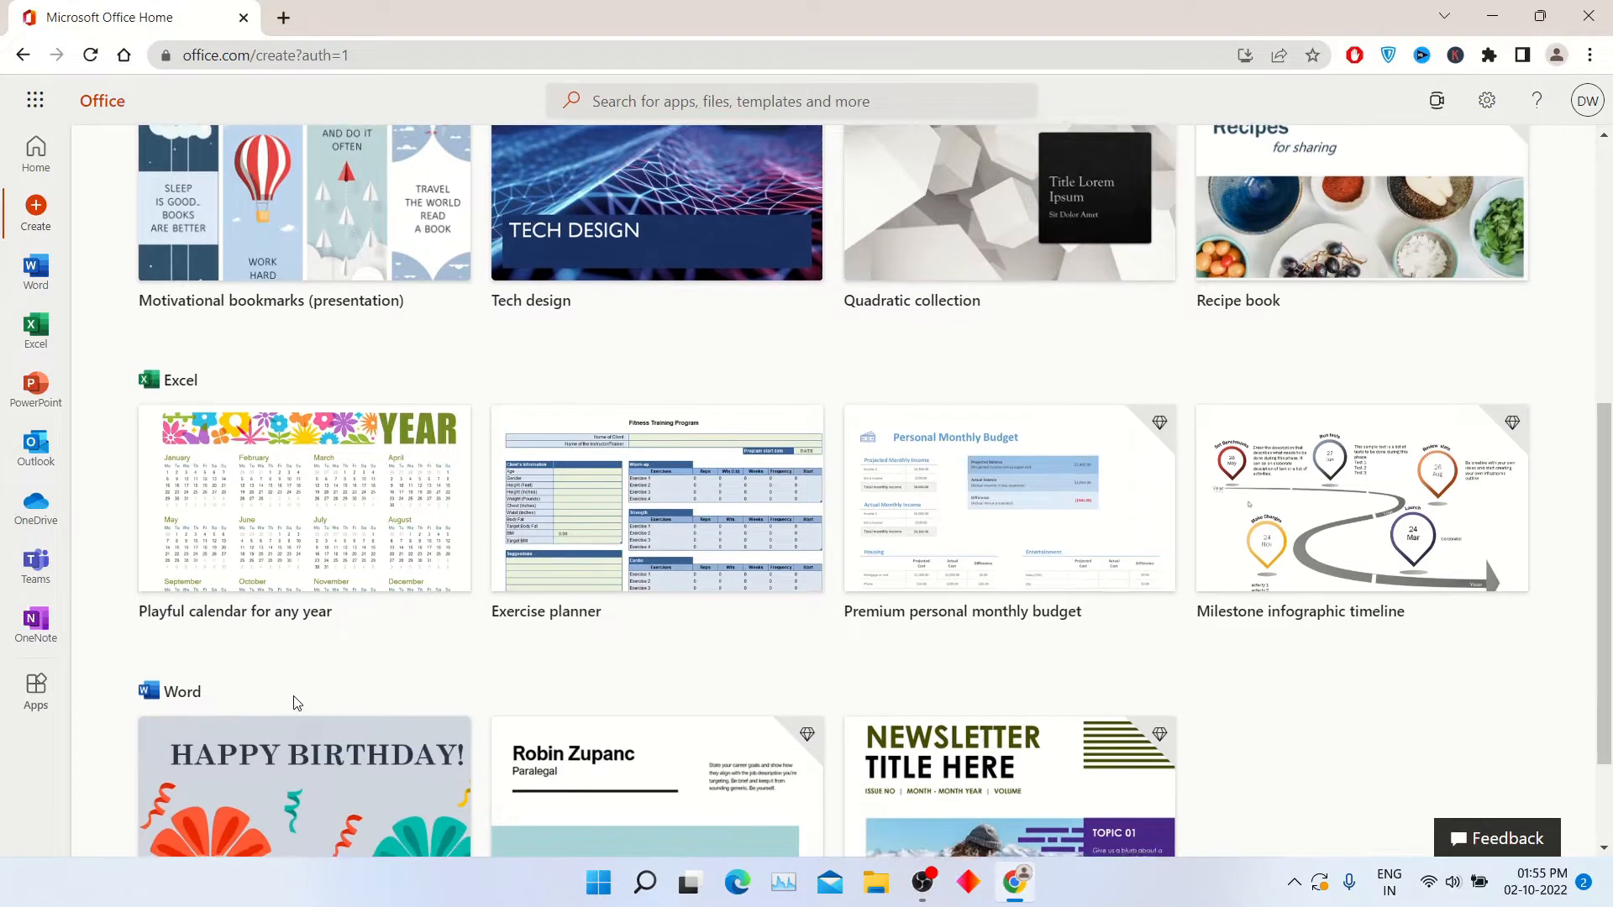
pyautogui.scroll(-2, 294, 703)
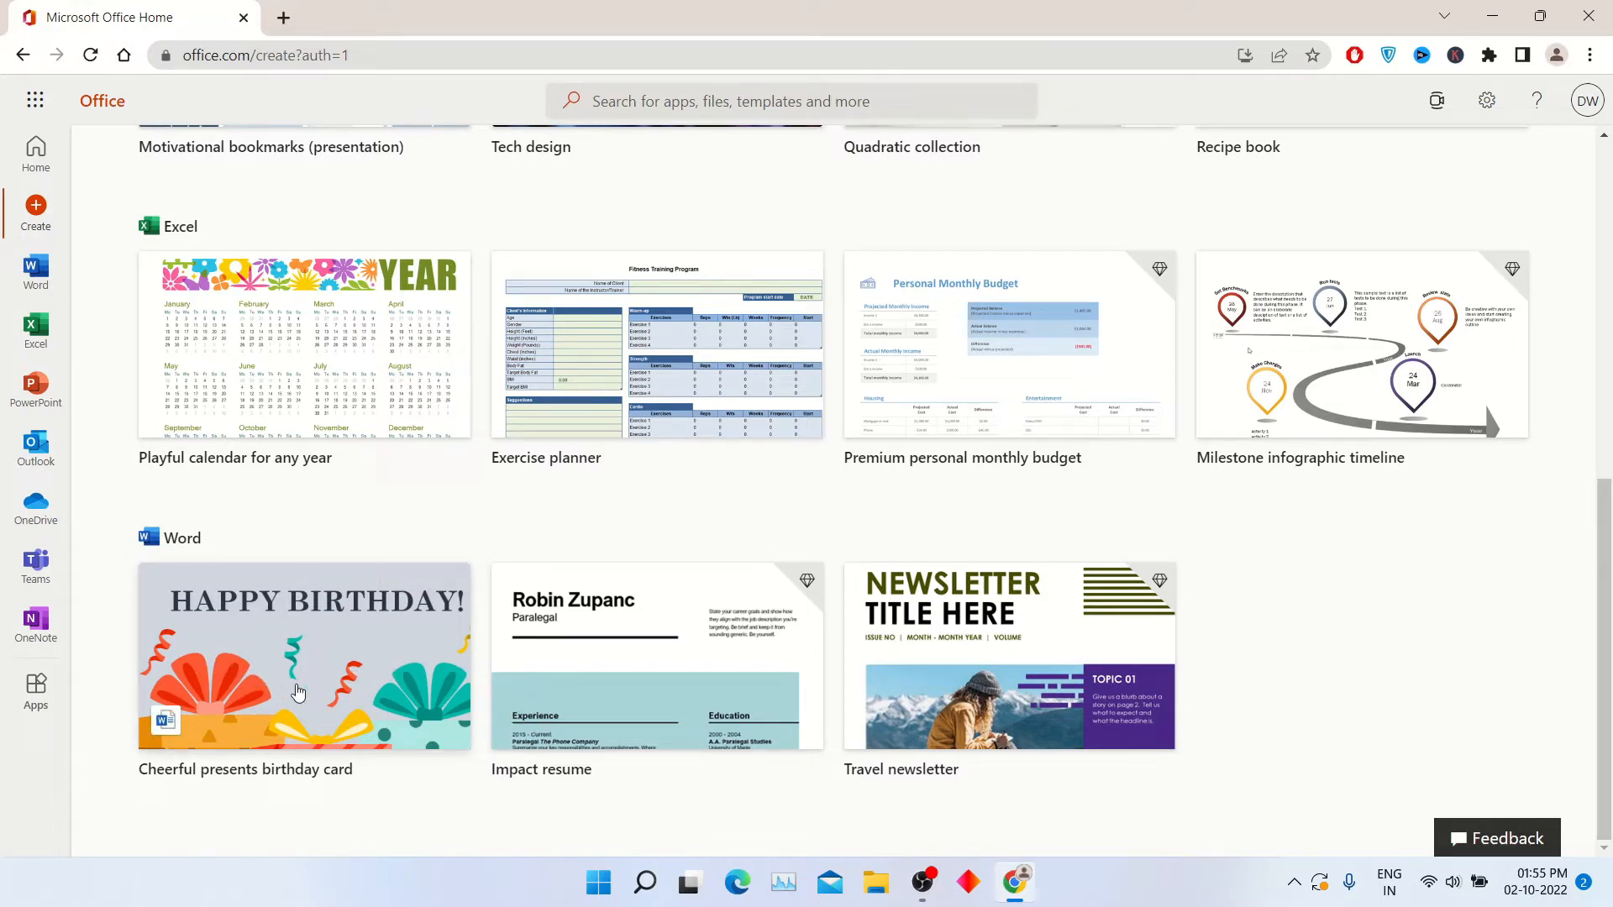
pyautogui.scroll(7, 299, 691)
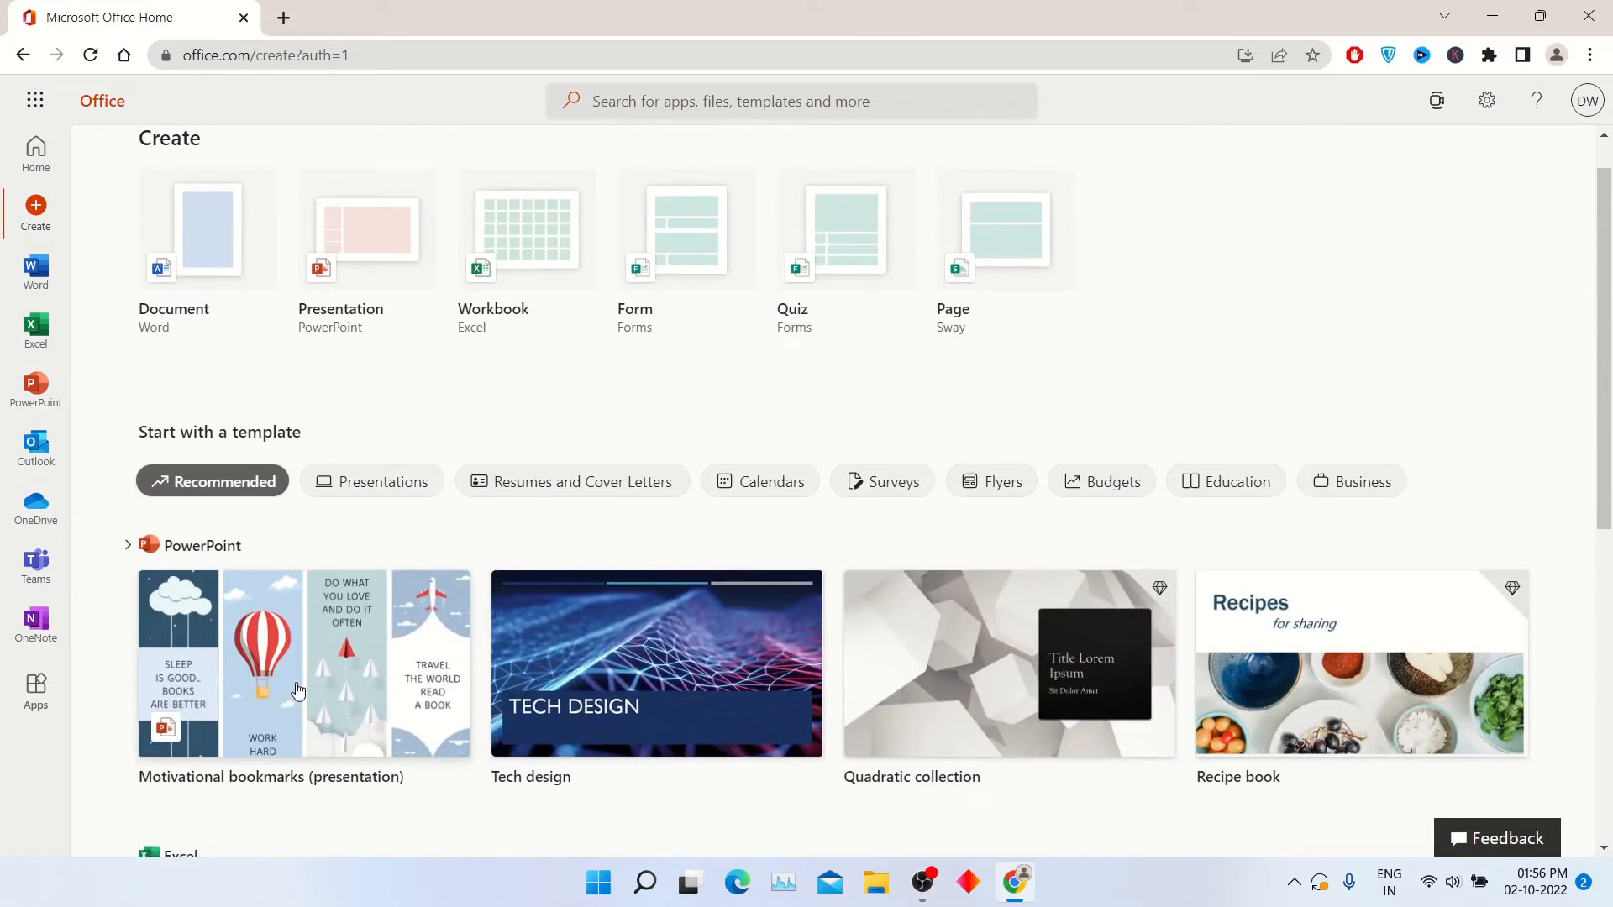
# - Create a blank Word document and enter the title text "TECH CHIMP"
pyautogui.click(192, 245)
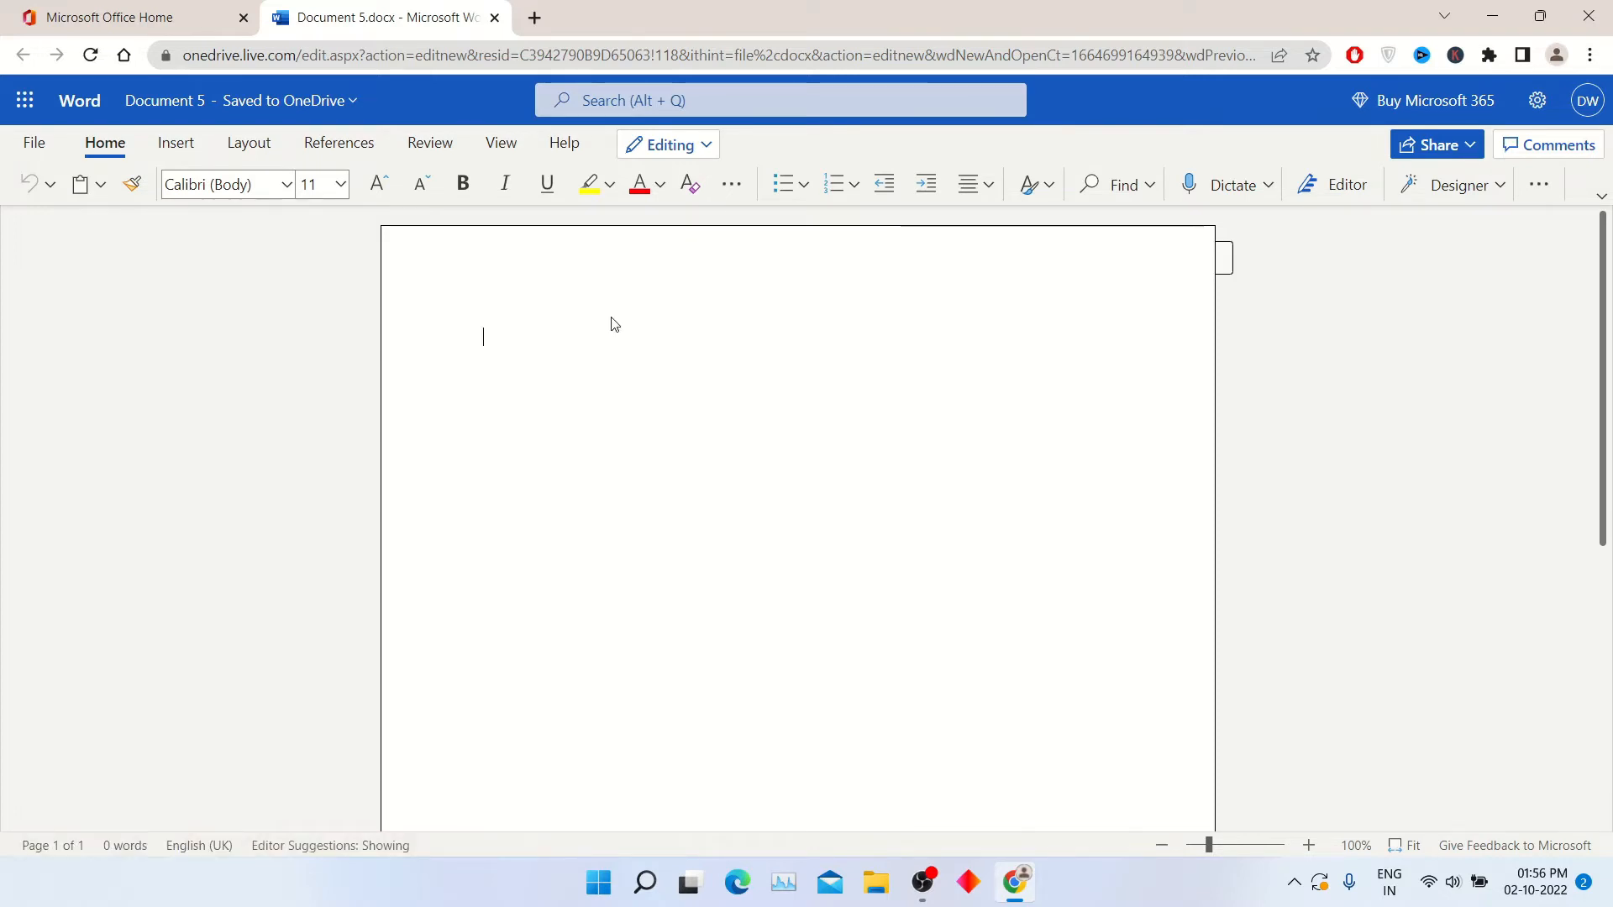
pyautogui.write('TECH')
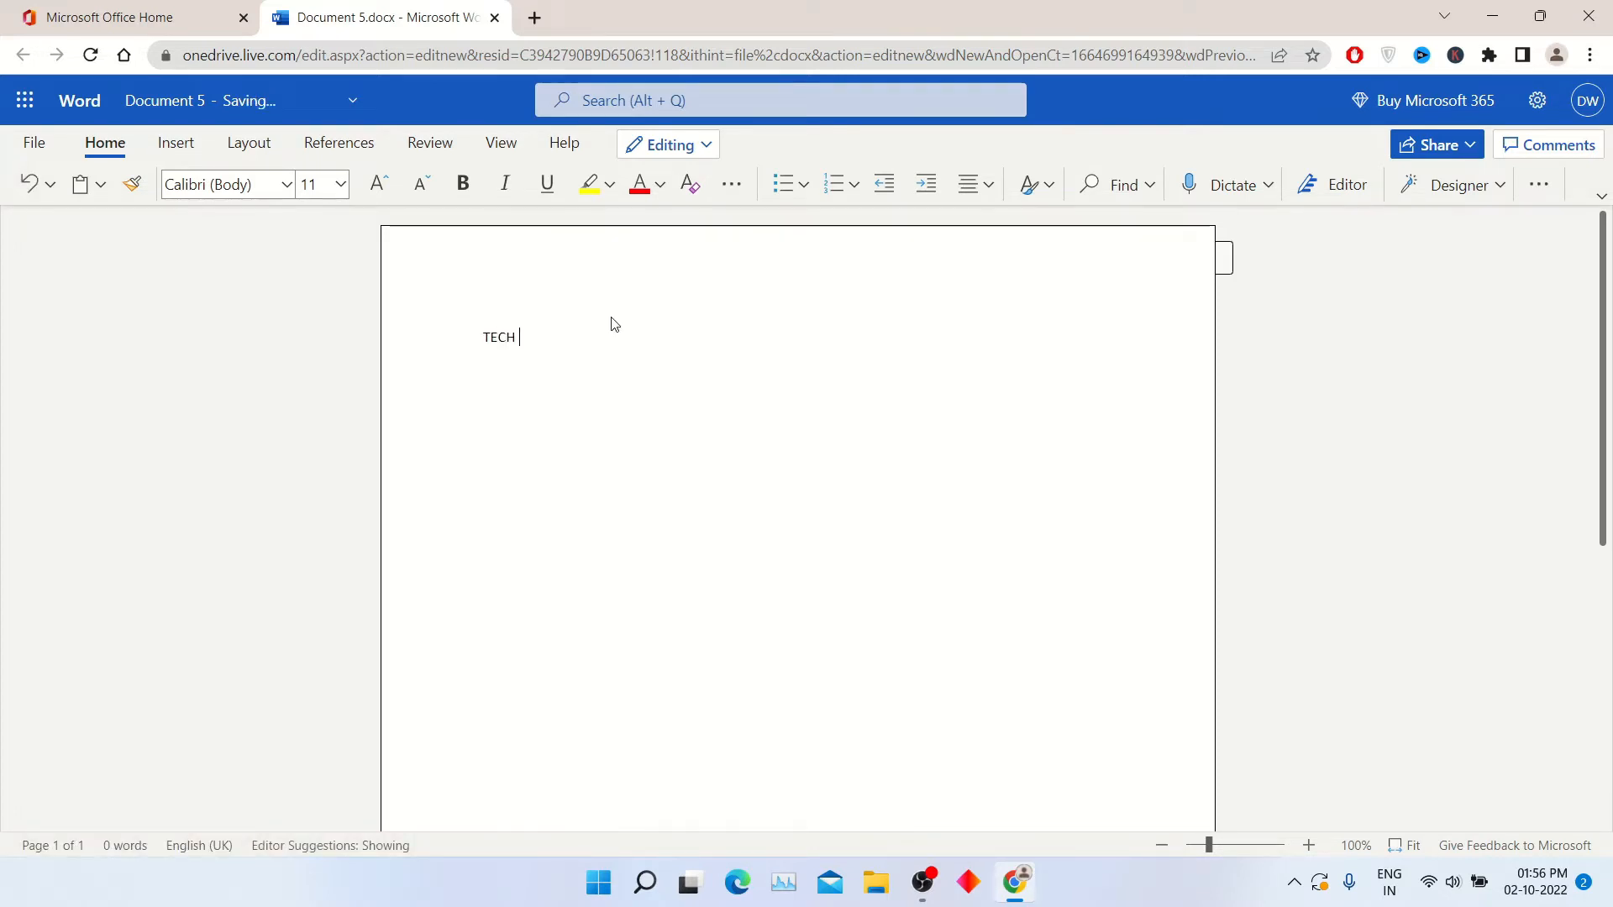
pyautogui.write(' CHIMP')
# - Apply the Heading 1 style to the text TECH CHIMP and center it
pyautogui.hotkey('ctrl', 'a')
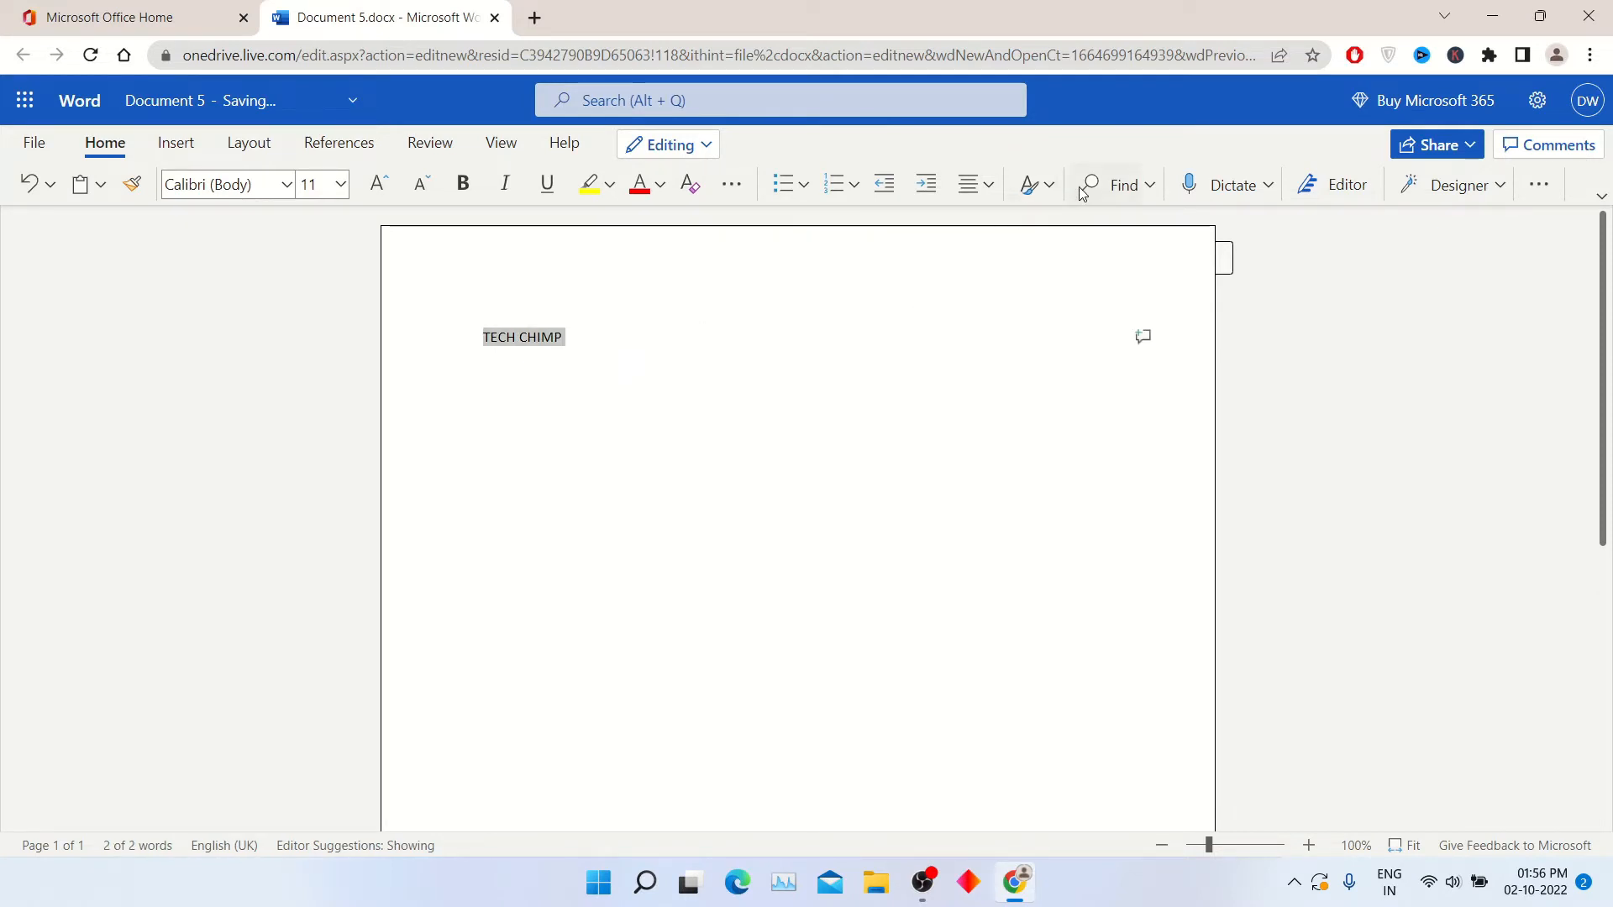
pyautogui.click(1050, 185)
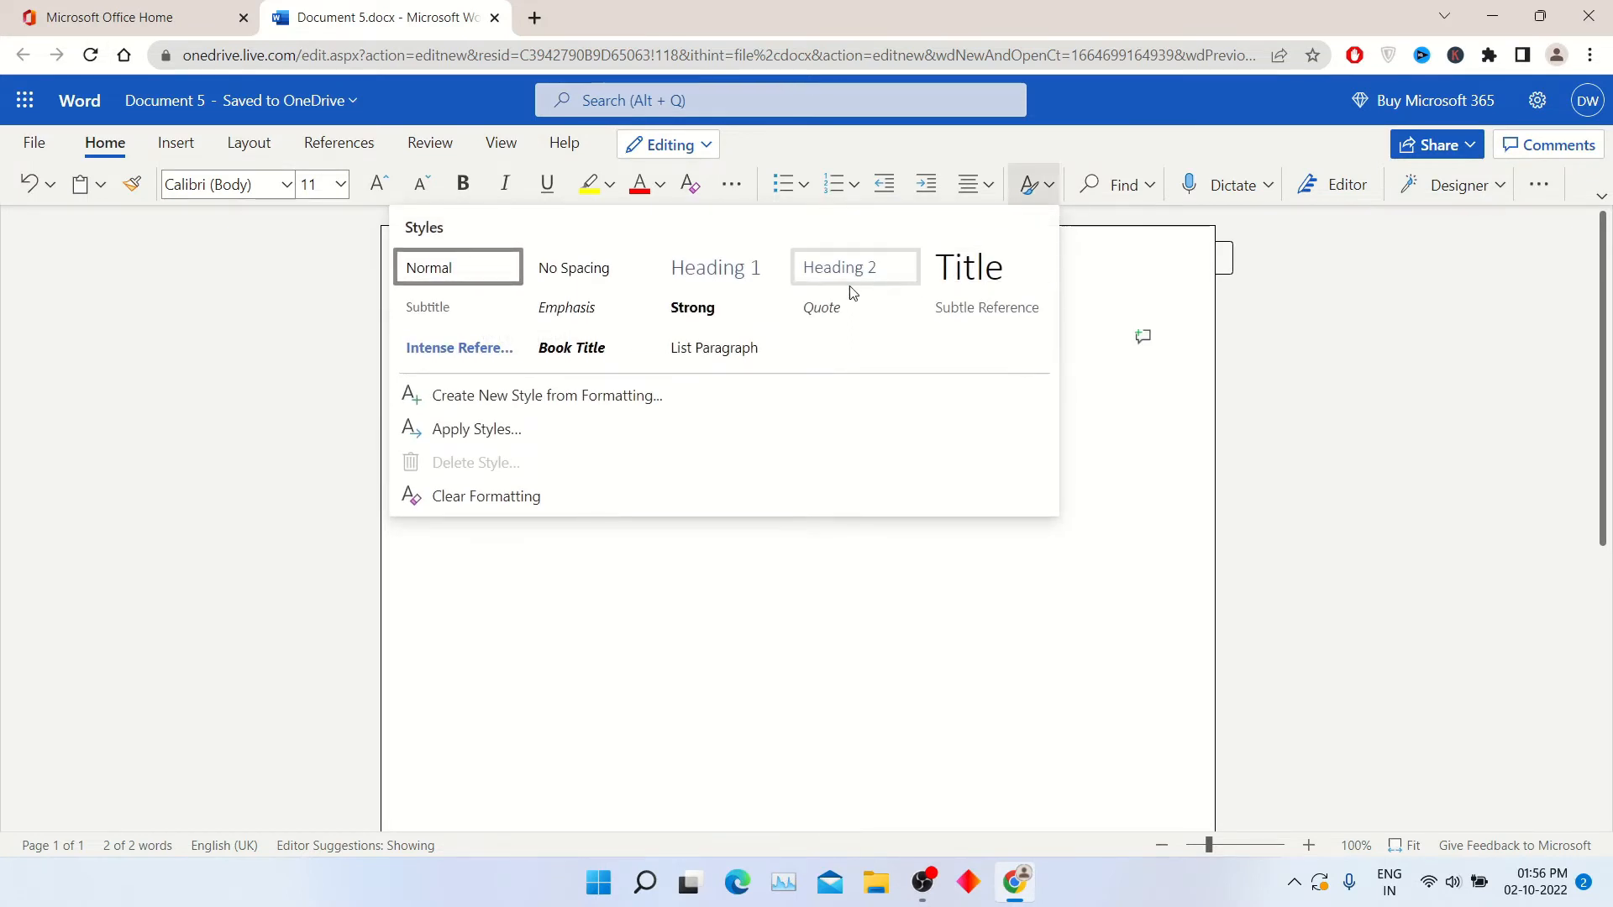
pyautogui.click(737, 270)
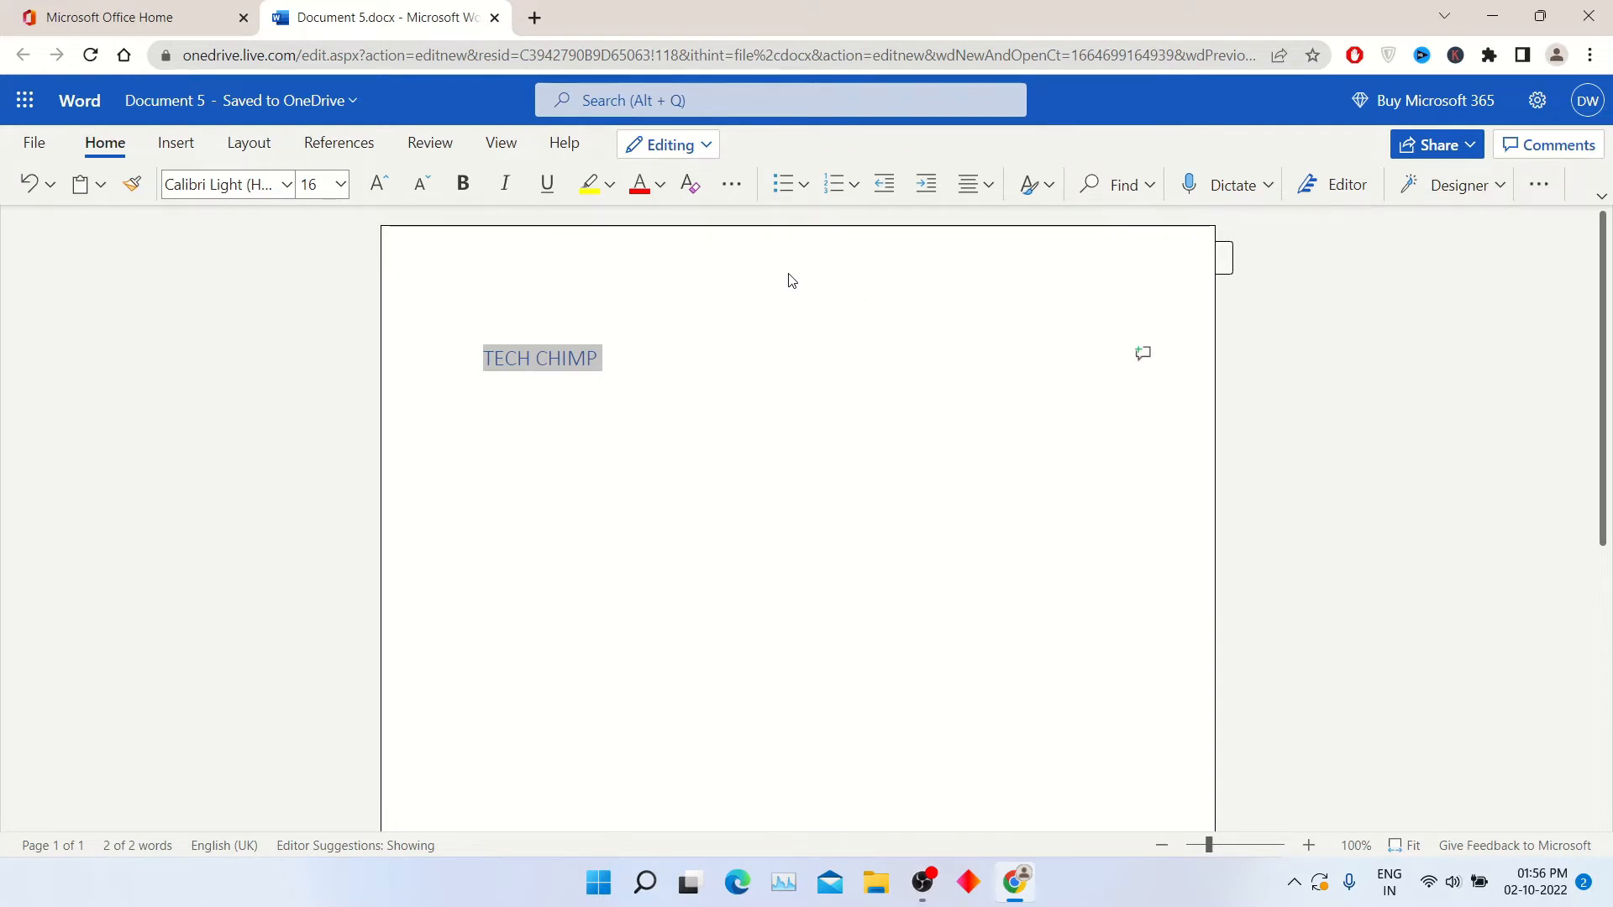
pyautogui.click(988, 188)
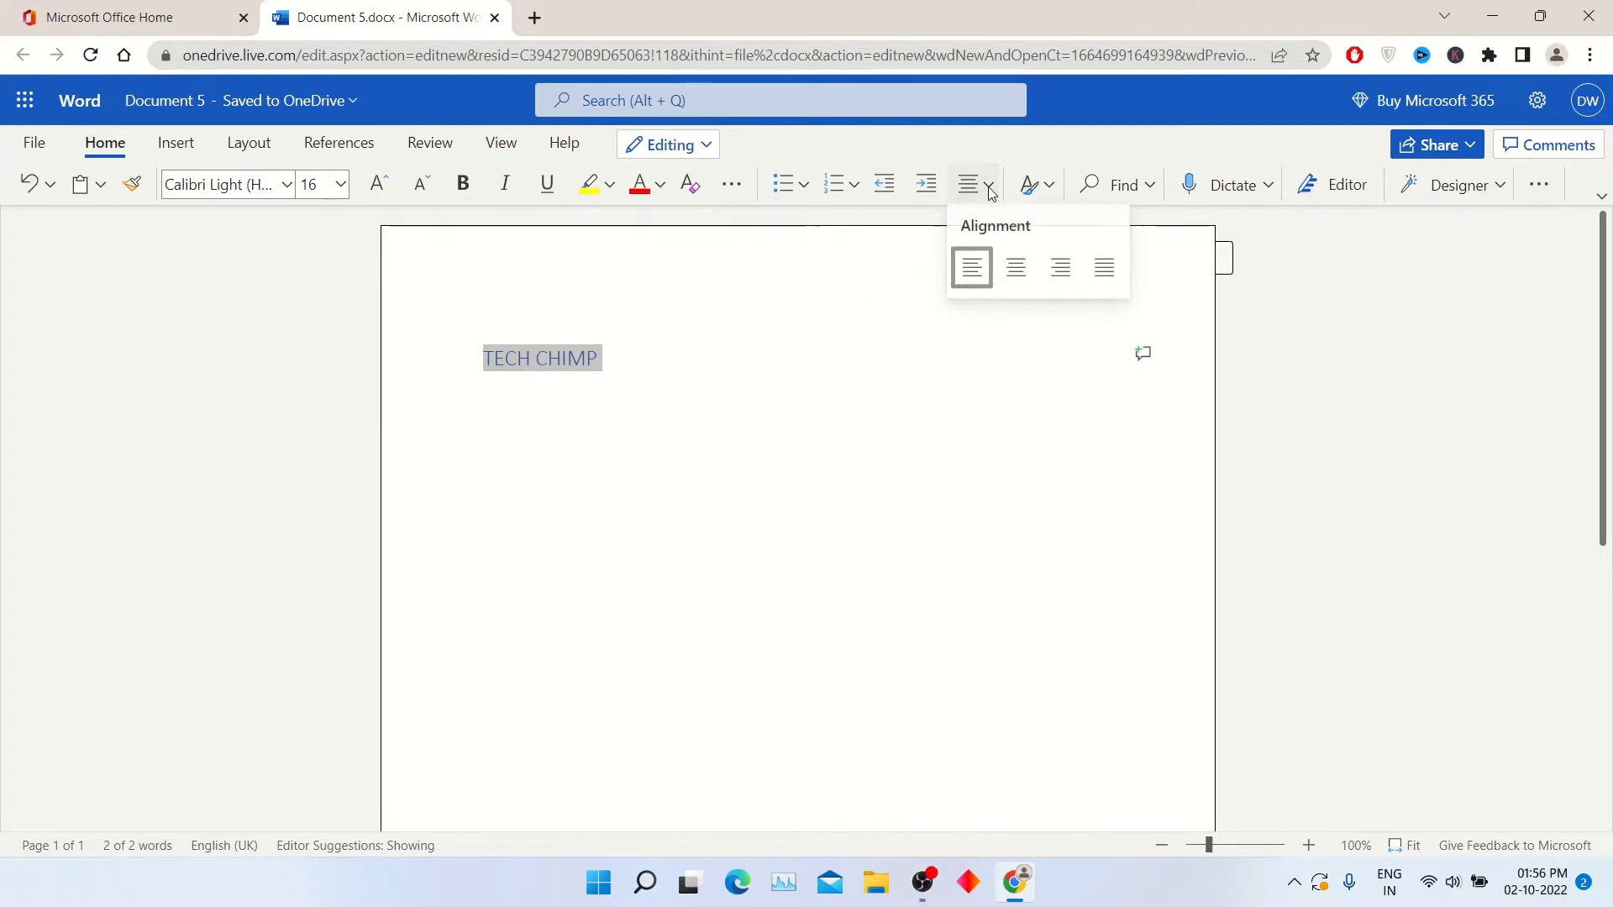
pyautogui.click(1016, 267)
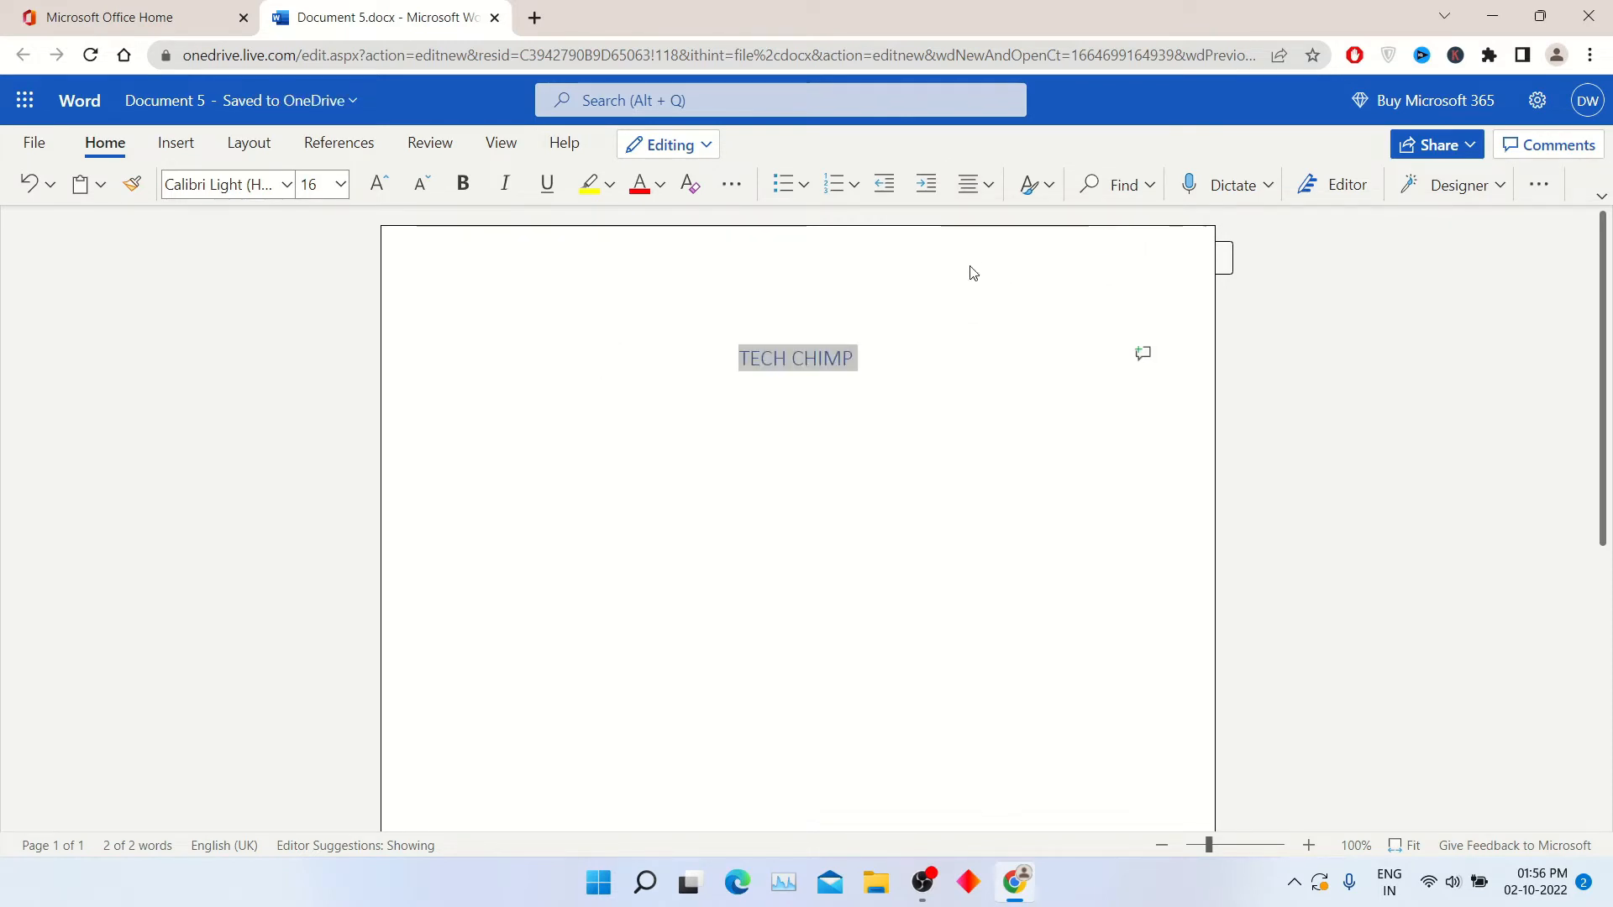
# - Set the TECH CHIMP heading's font size to 72 and start a new paragraph below it
pyautogui.click(342, 187)
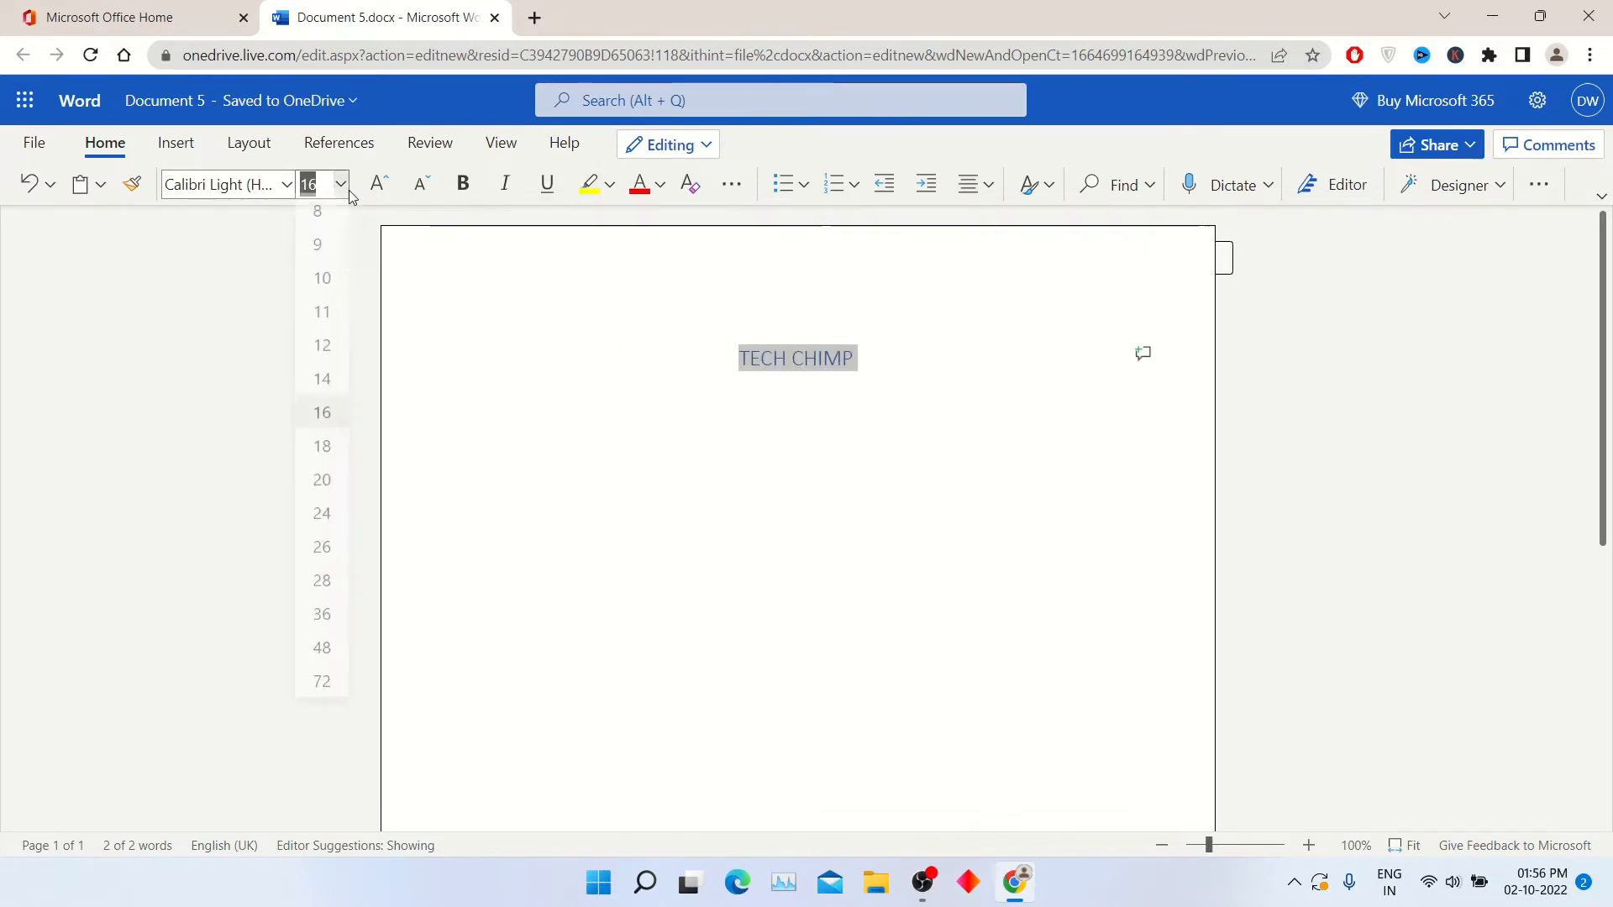
pyautogui.click(329, 682)
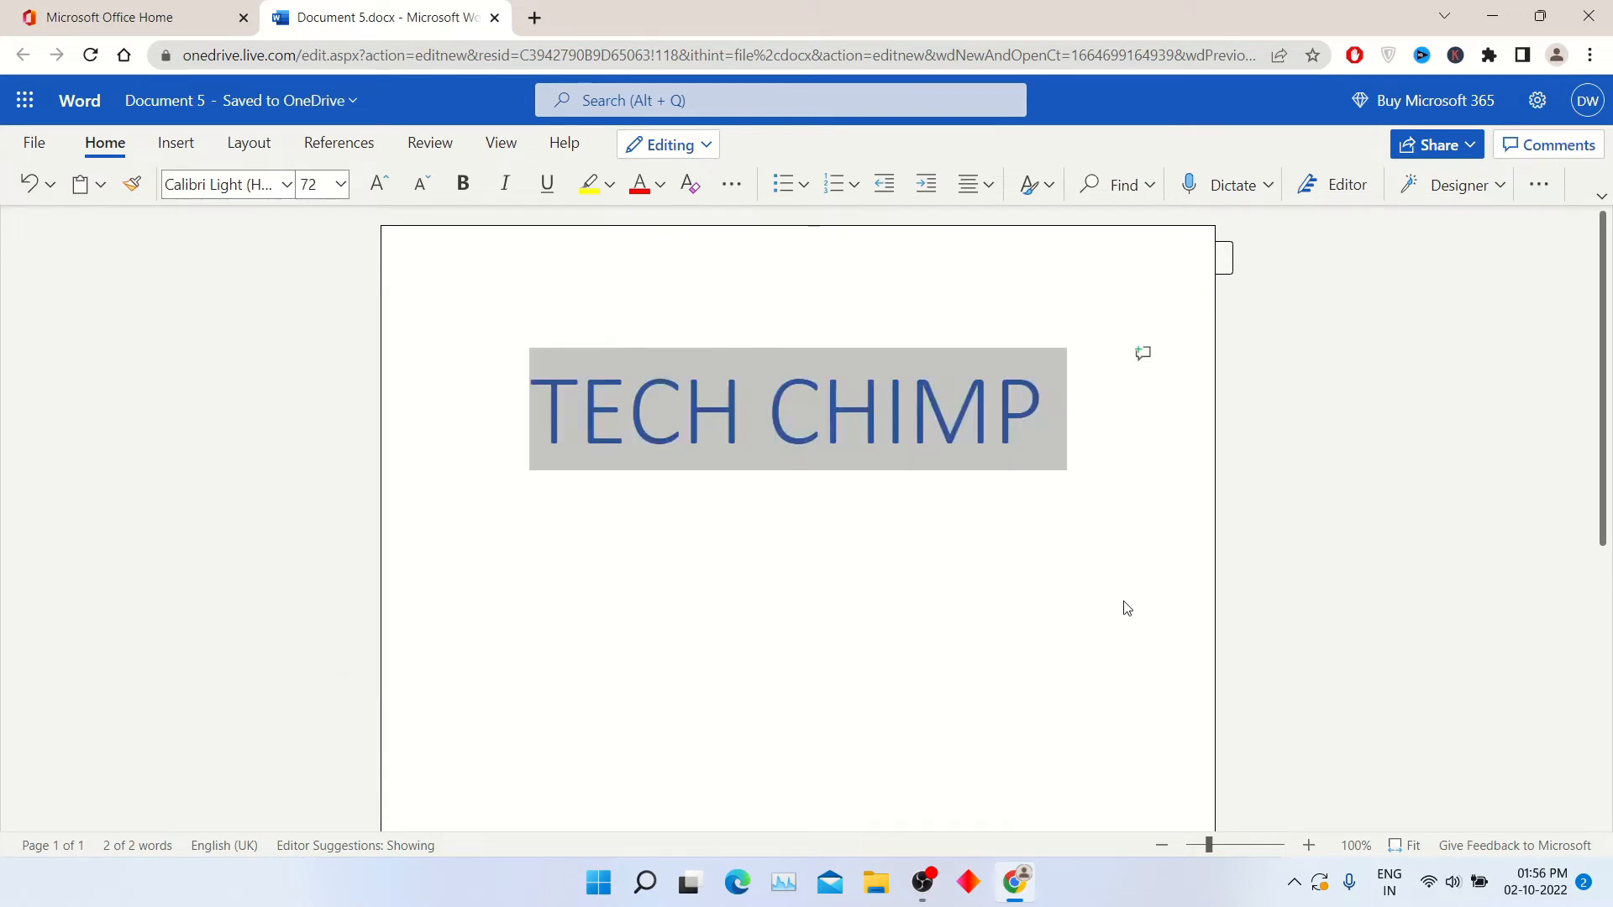
pyautogui.click(1103, 589)
pyautogui.press('Return')
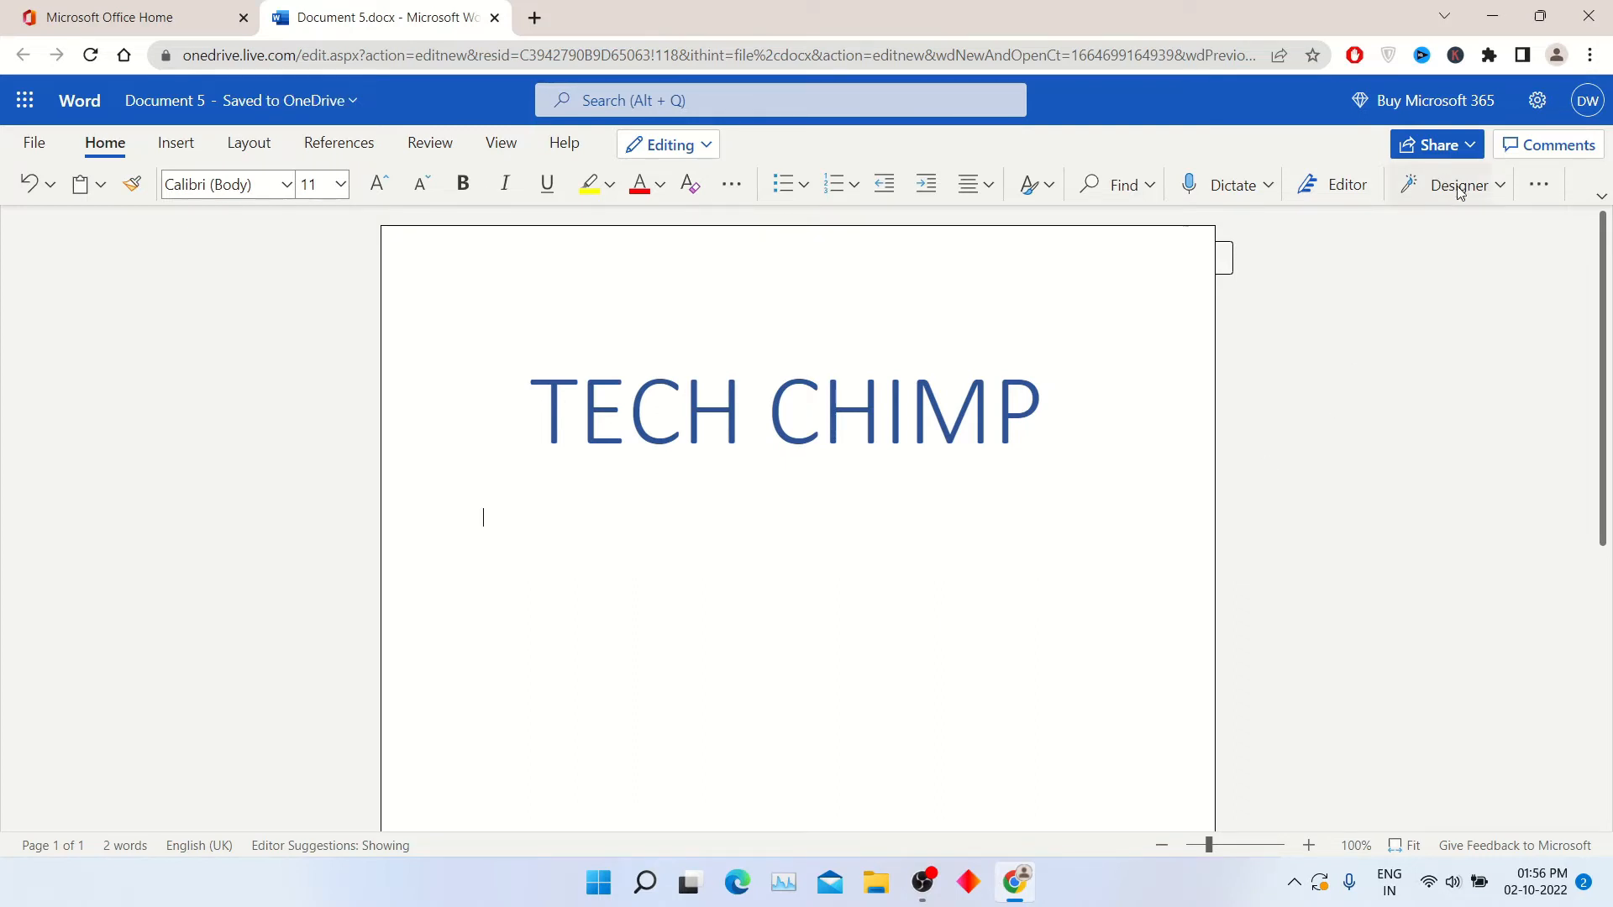
# - Look through the Designer style ideas for the document without applying one
pyautogui.click(1496, 189)
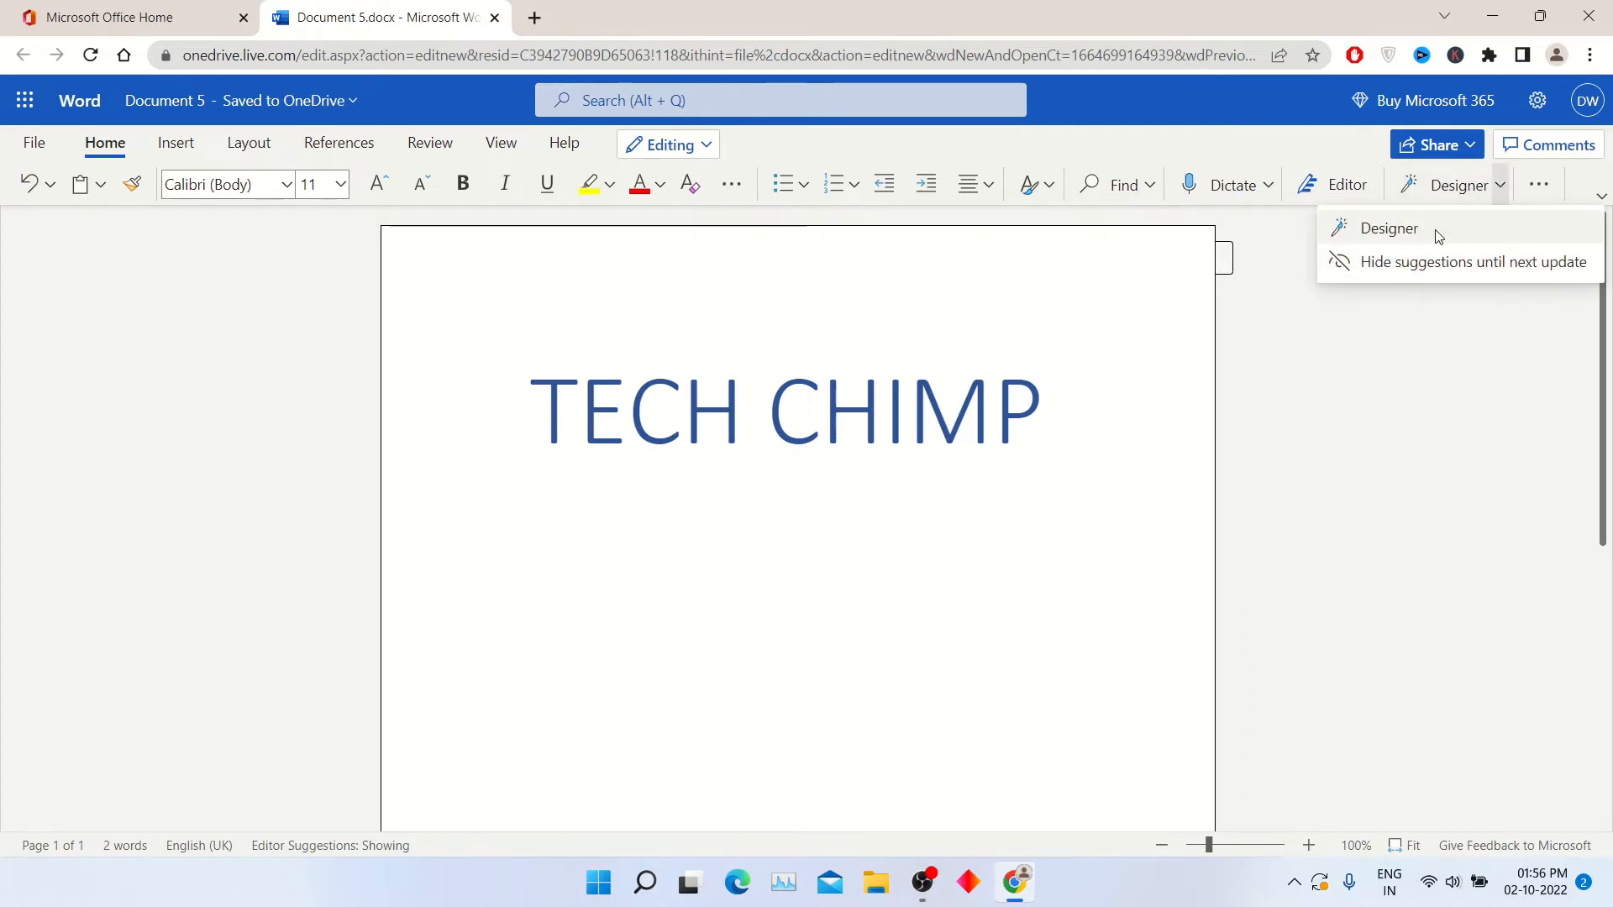
pyautogui.click(1436, 231)
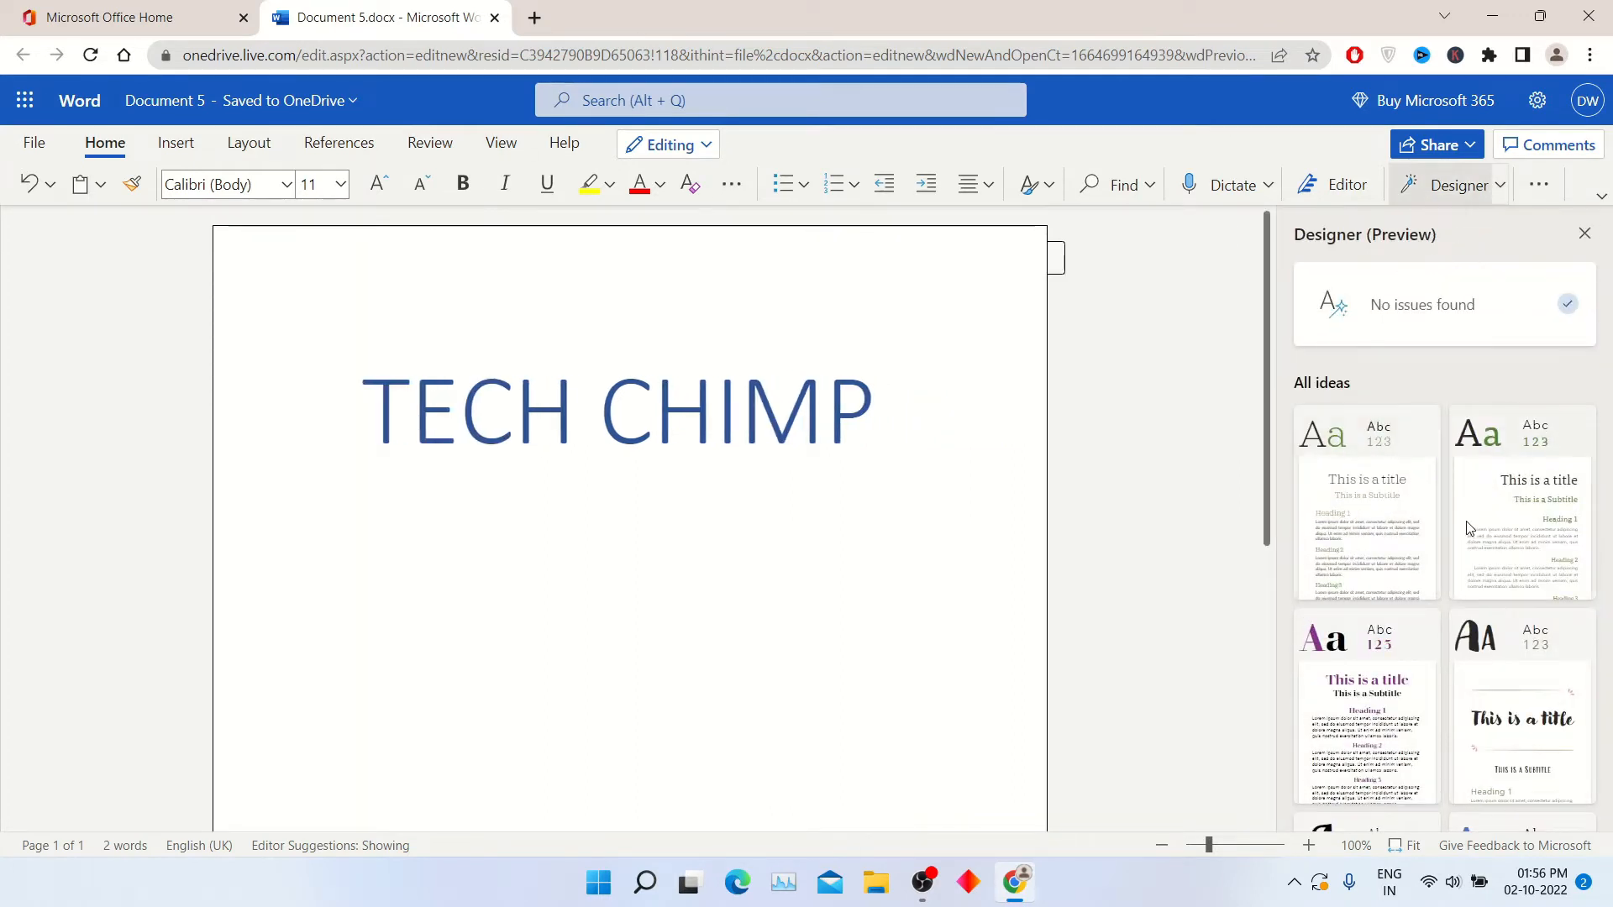
pyautogui.scroll(-1, 1399, 643)
pyautogui.scroll(-6, 1395, 635)
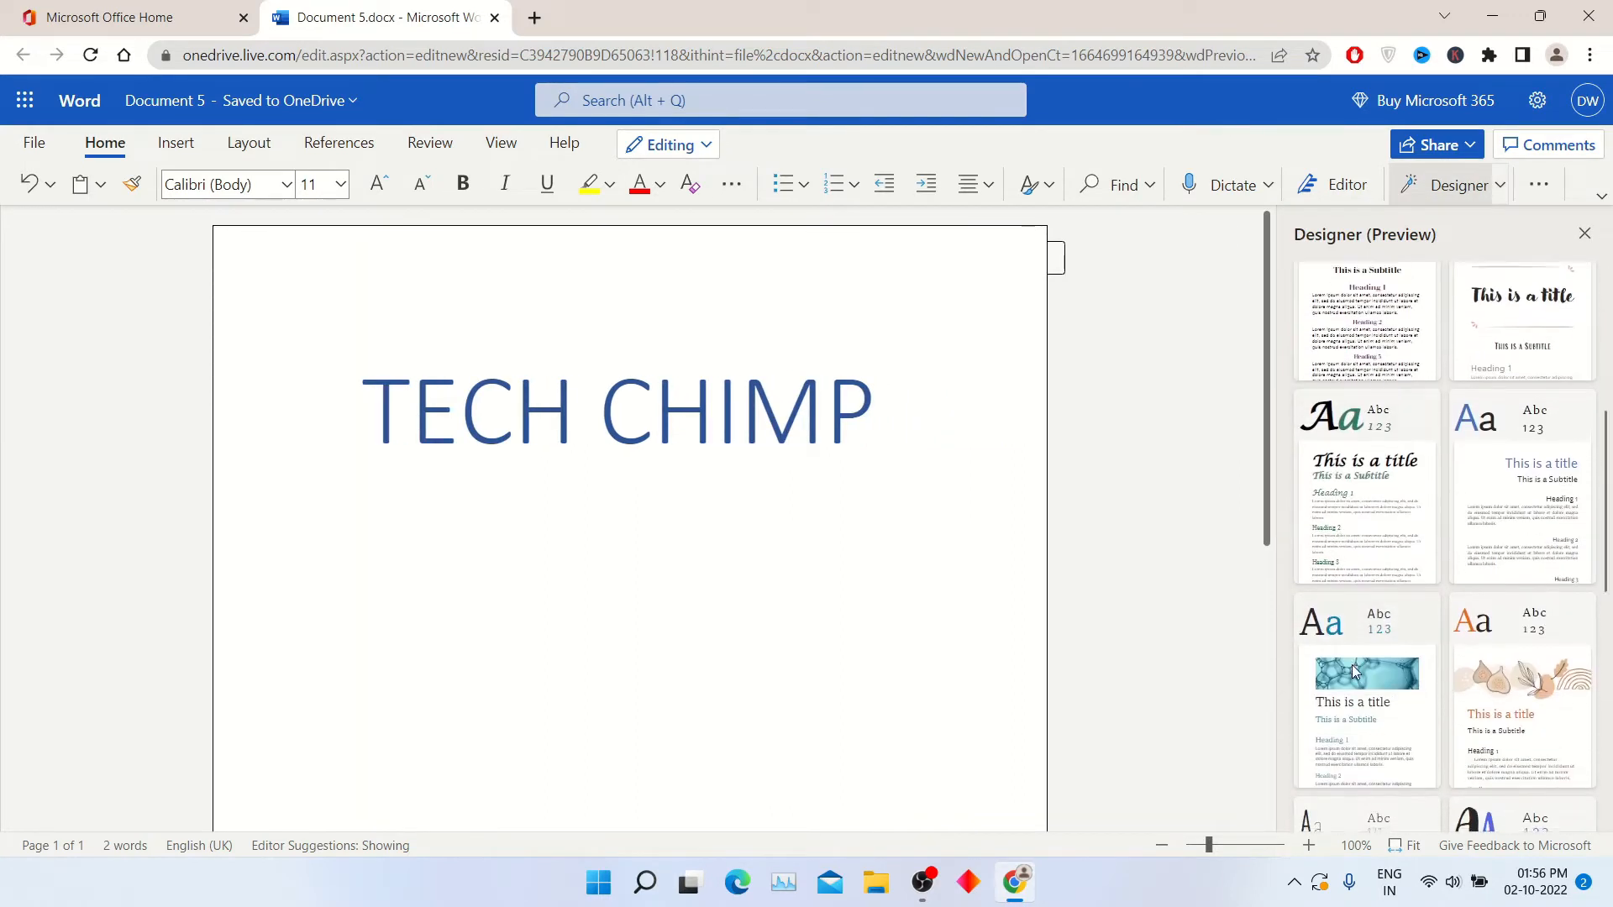
pyautogui.scroll(5, 1351, 577)
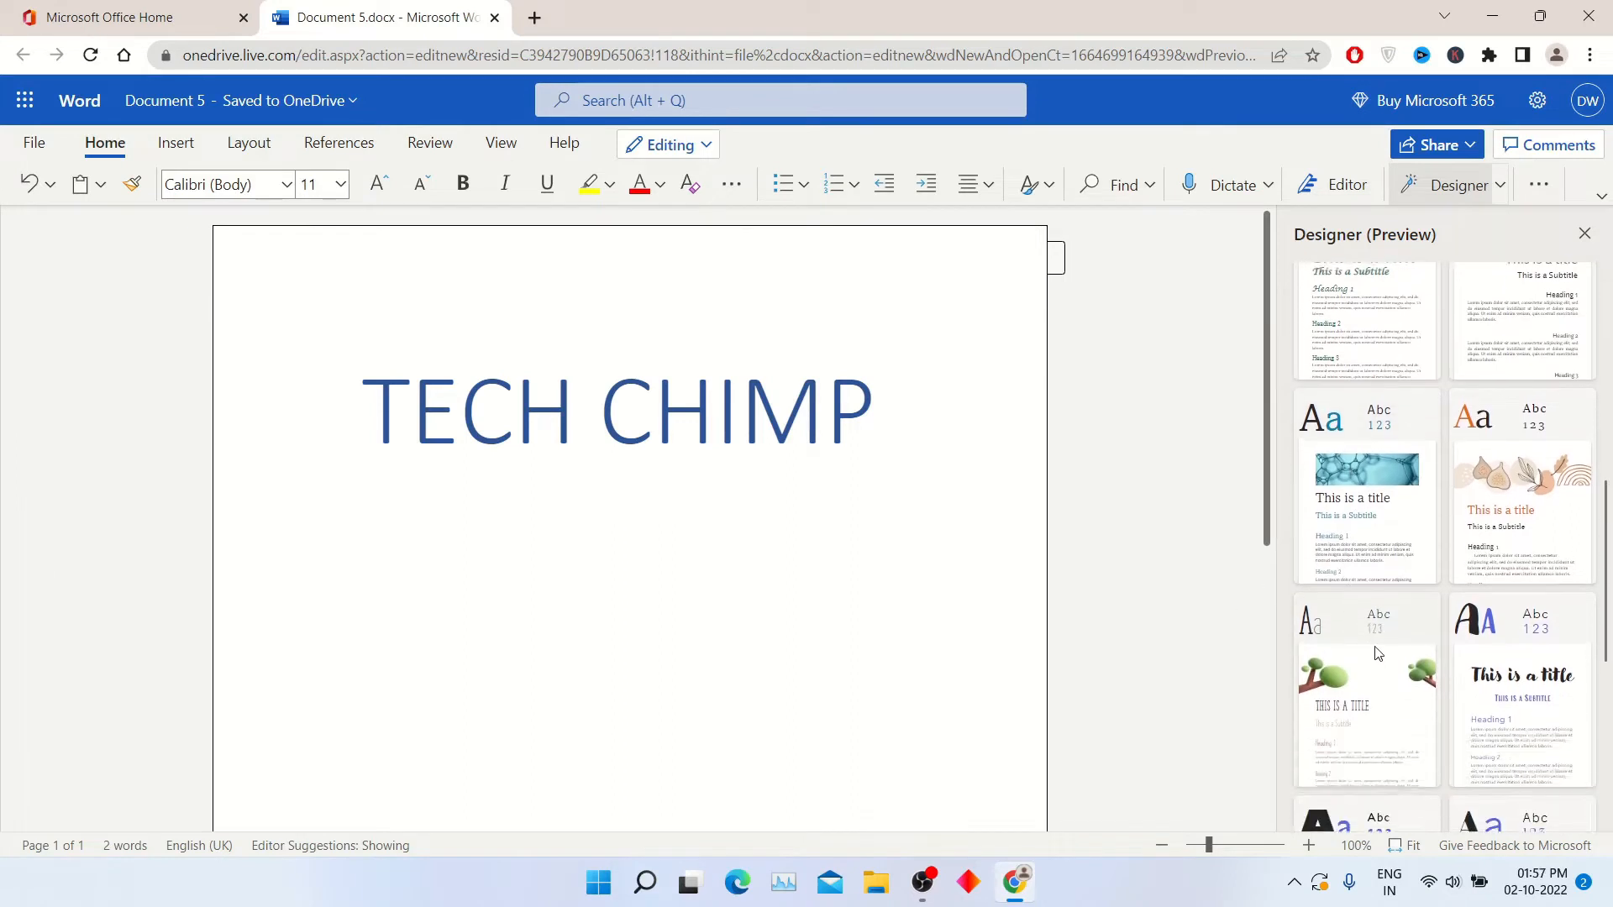
pyautogui.click(1584, 235)
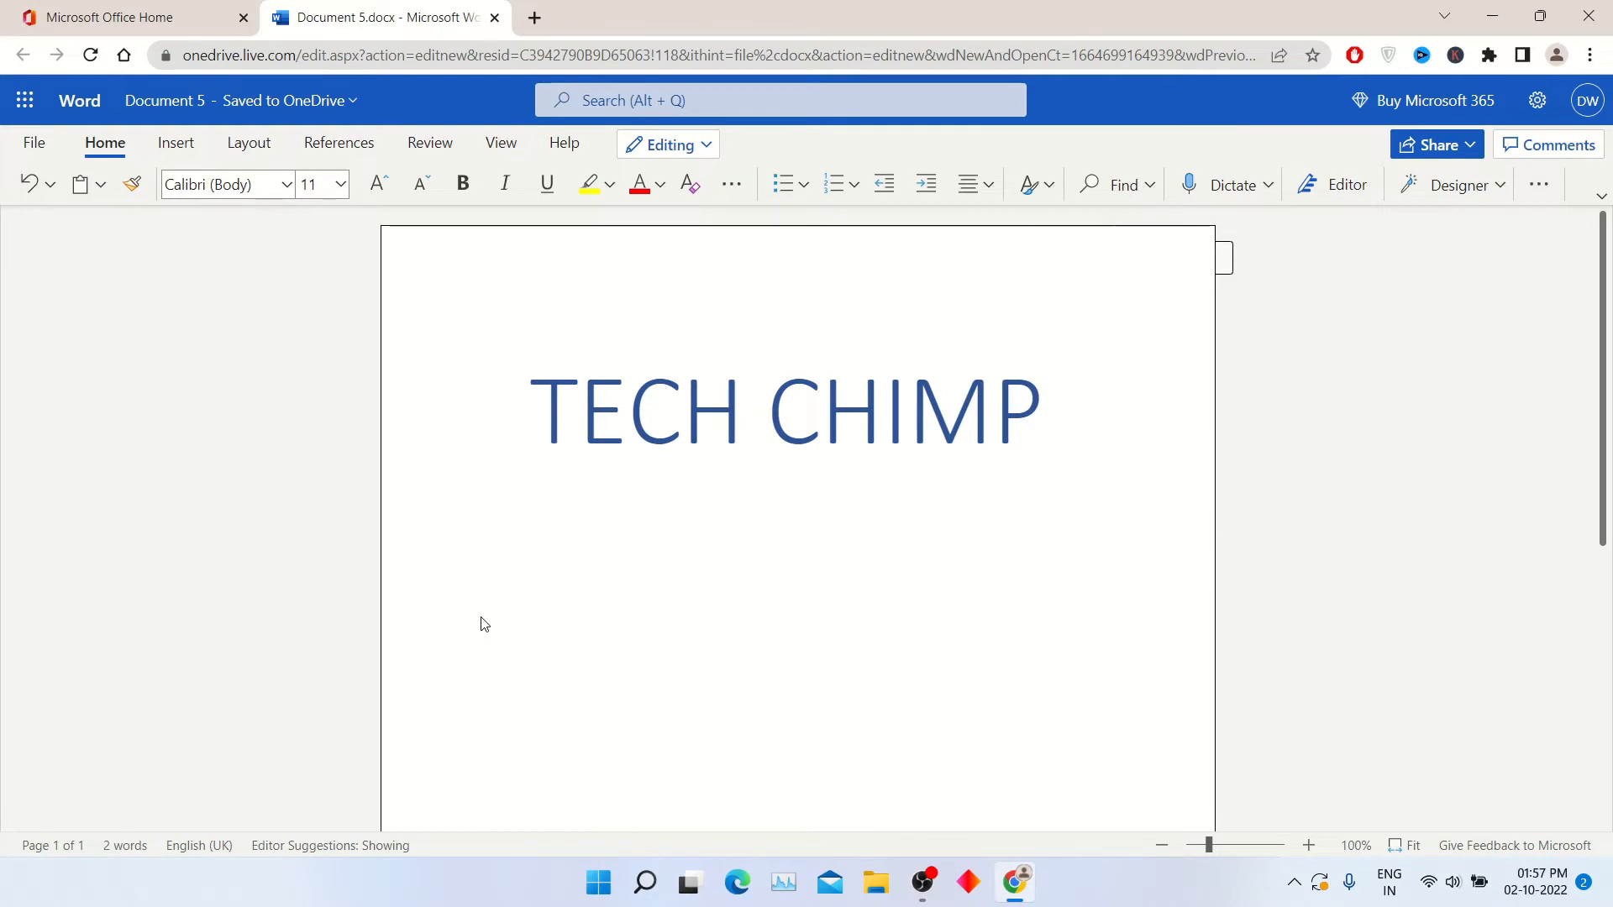
# - Search the web for "lorem ipsum" in a new browser tab and open the lipsum.com generator site
pyautogui.click(530, 20)
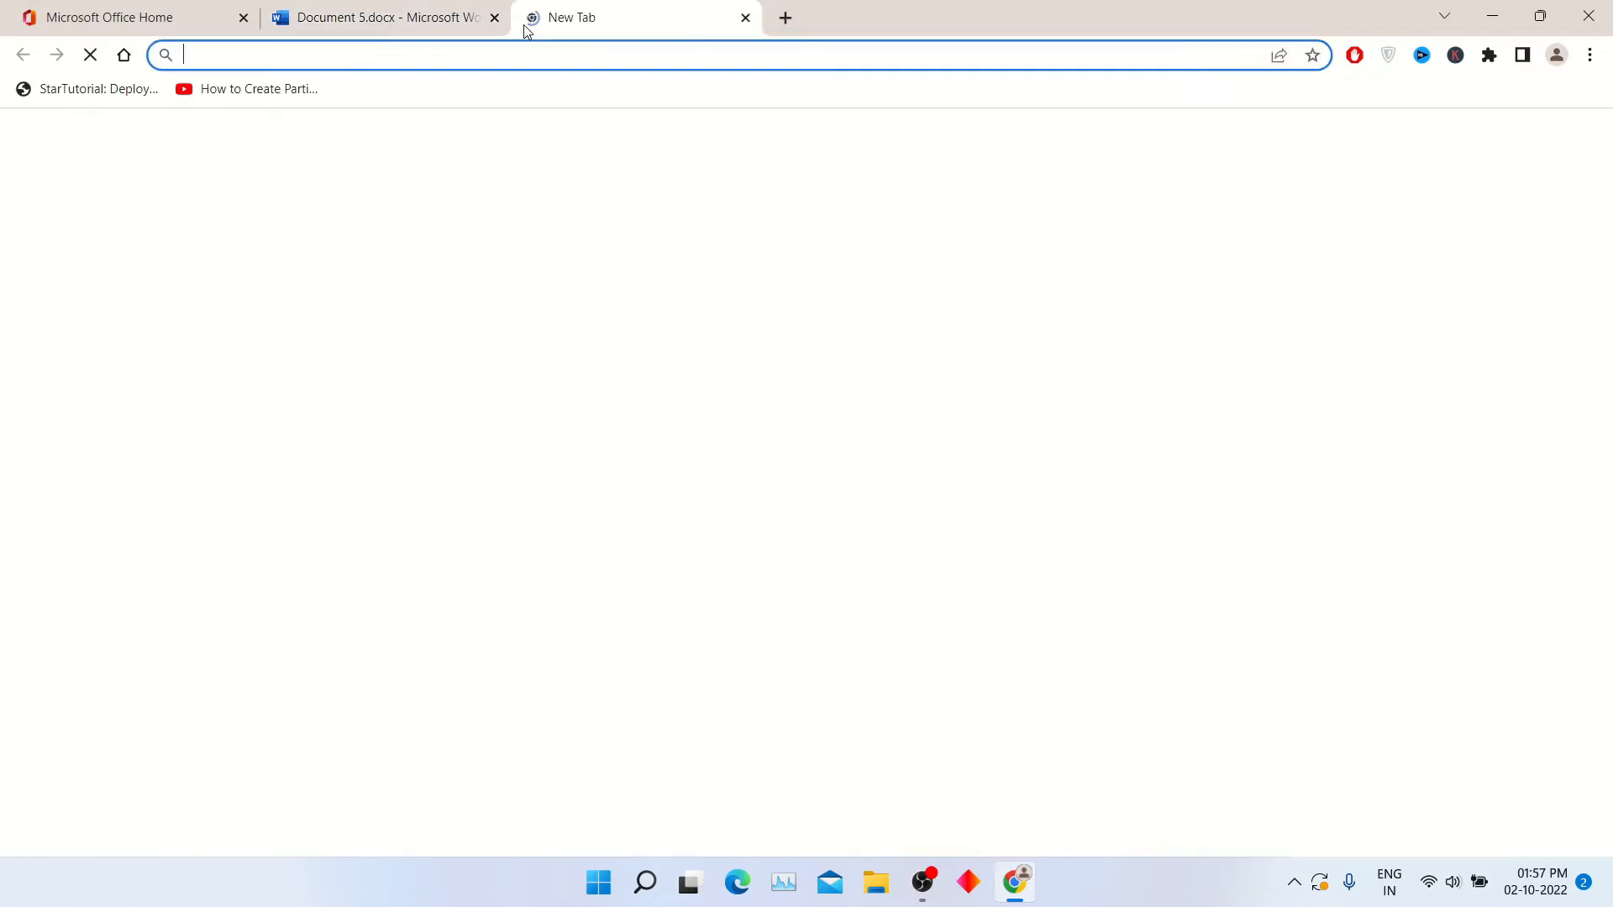
pyautogui.write('lorem')
pyautogui.press('Down')
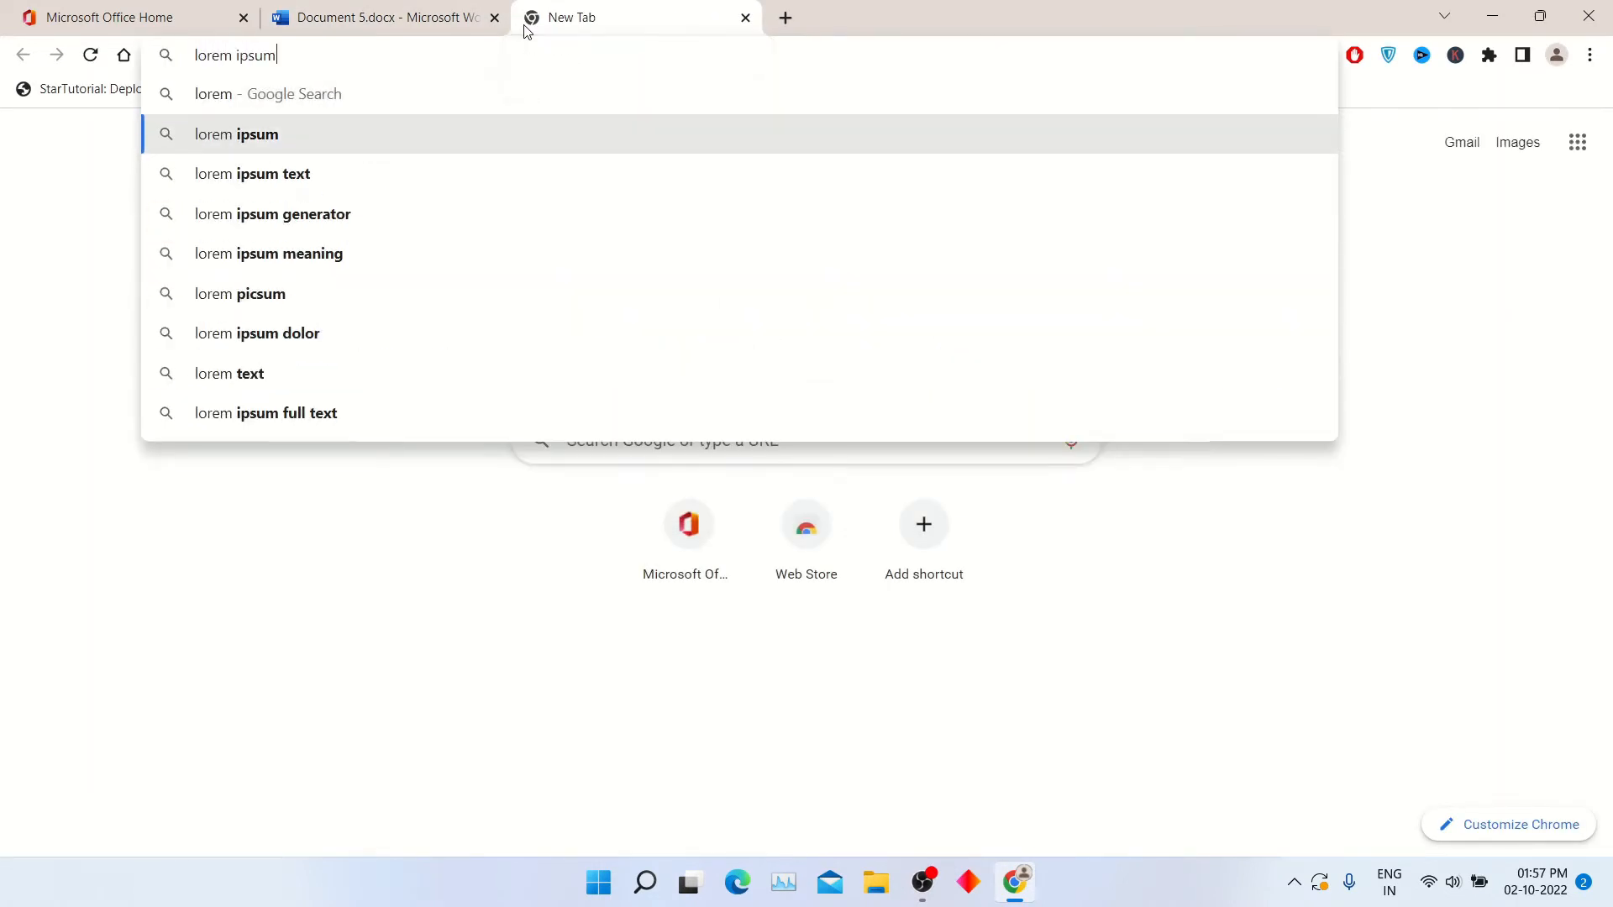
pyautogui.press('Return')
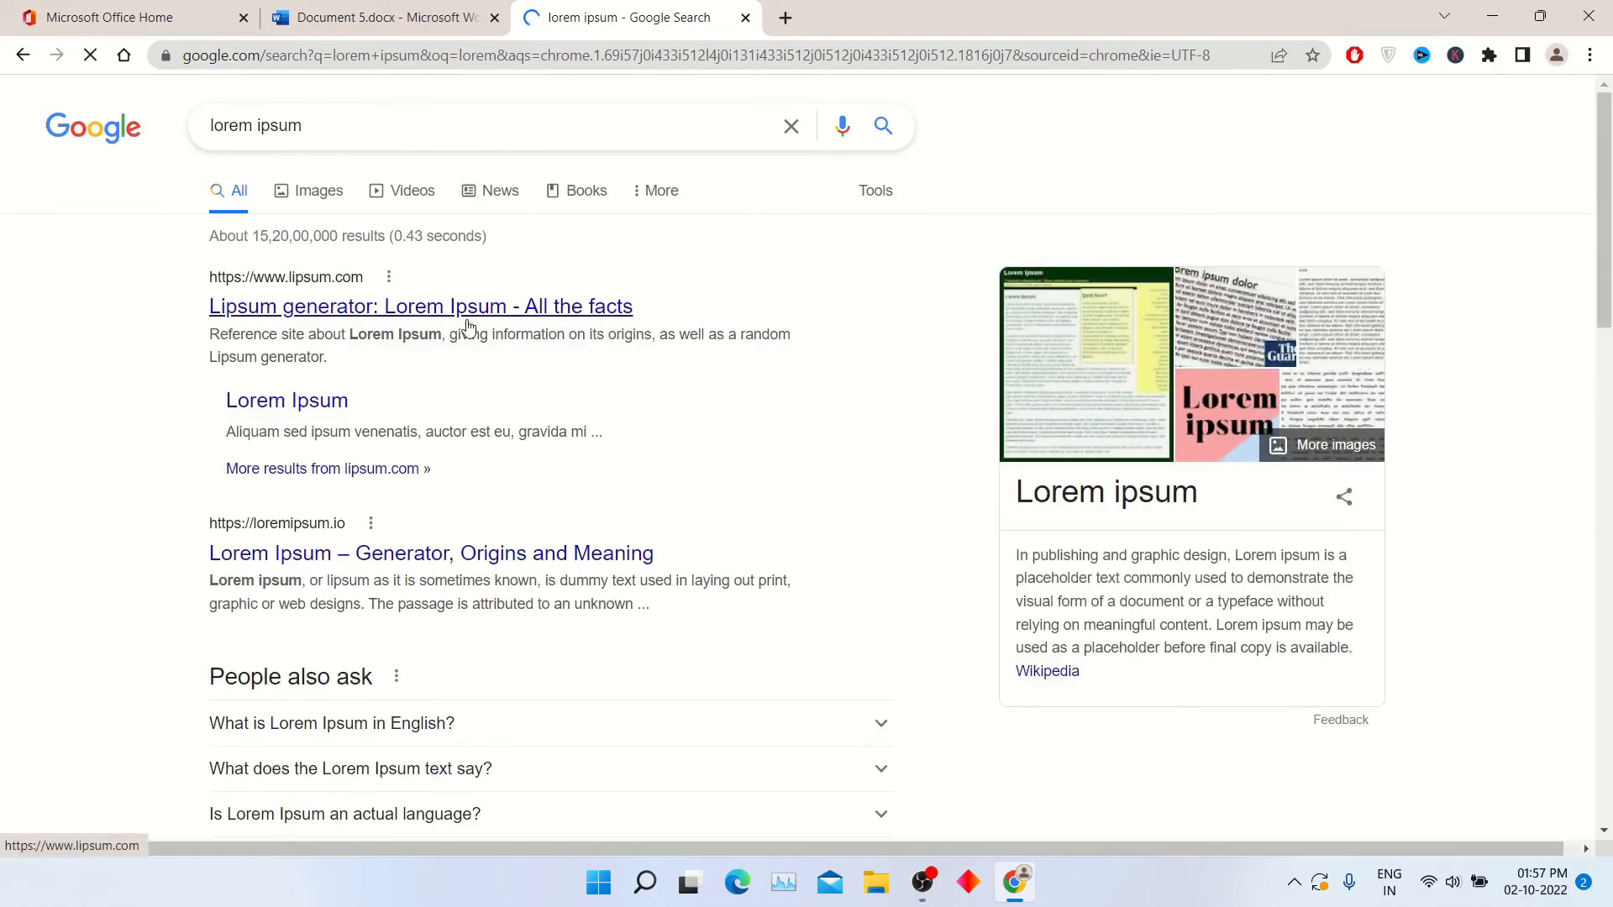
pyautogui.click(521, 308)
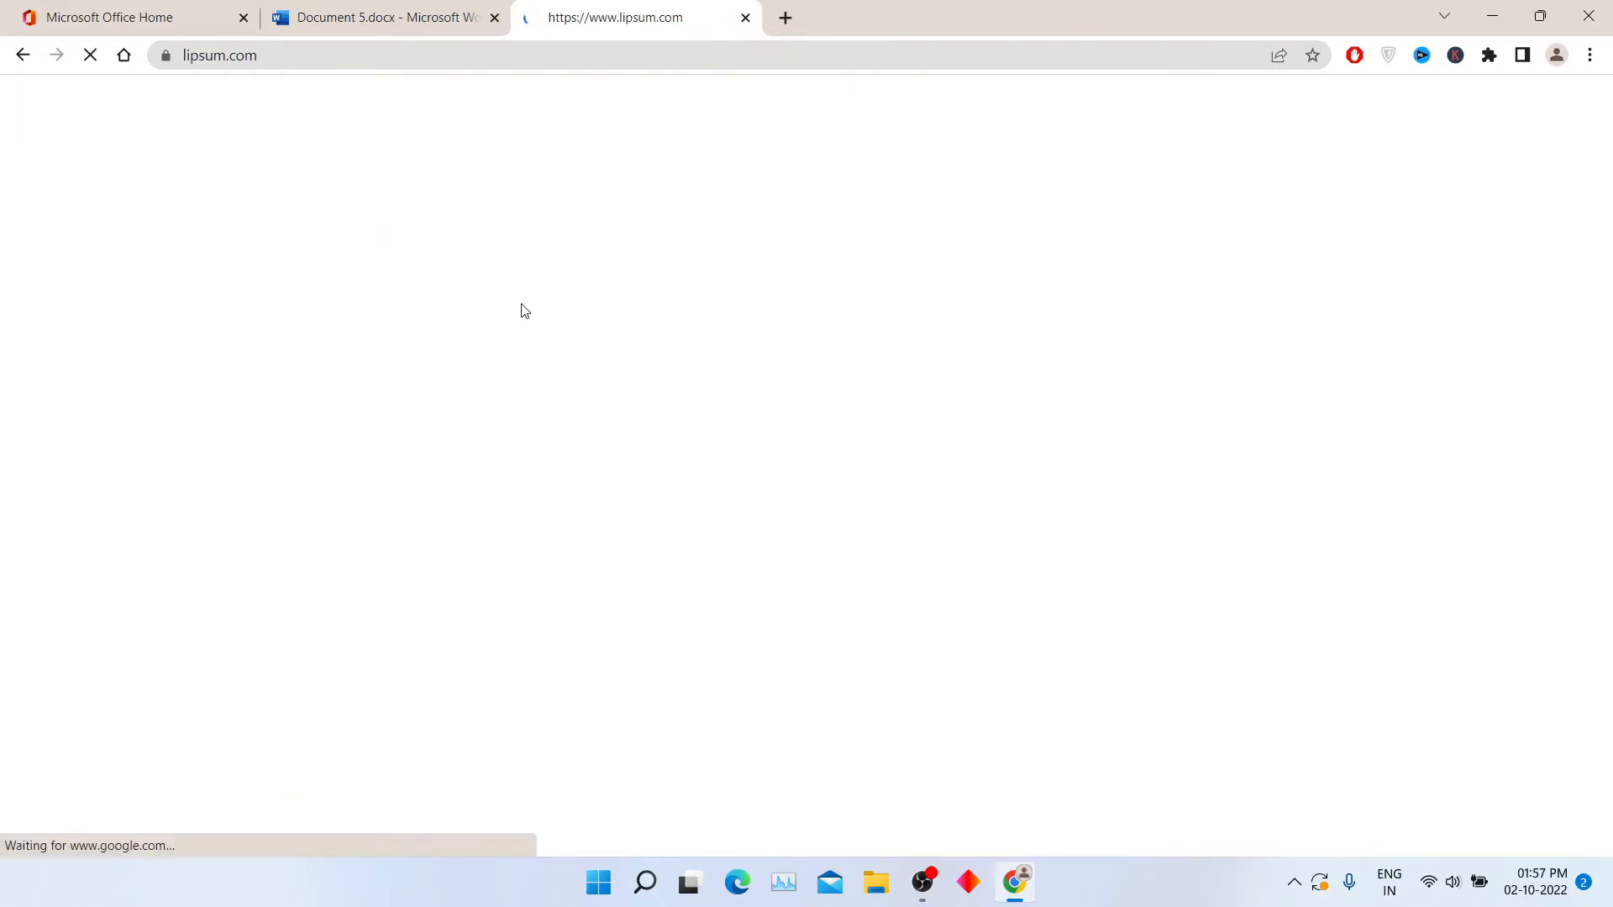
# - Copy the standard Lorem Ipsum passage used since the 1500s into the Word document below the TECH CHIMP heading
pyautogui.scroll(-15, 579, 497)
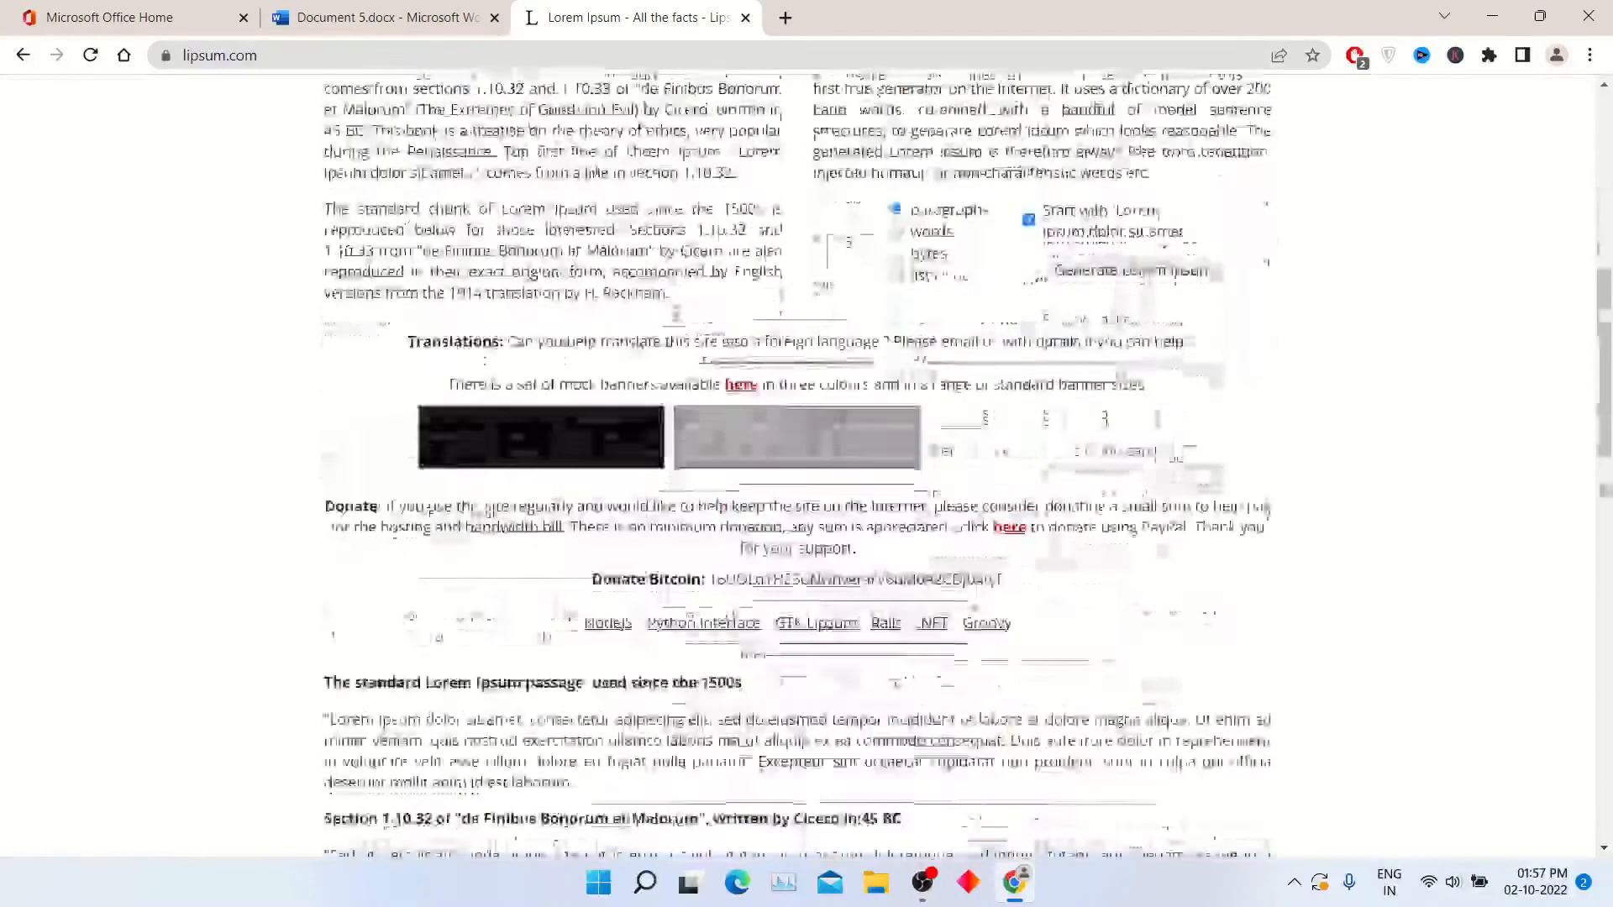
pyautogui.moveTo(325, 280); pyautogui.dragTo(591, 360)
pyautogui.hotkey('ctrl', 'c')
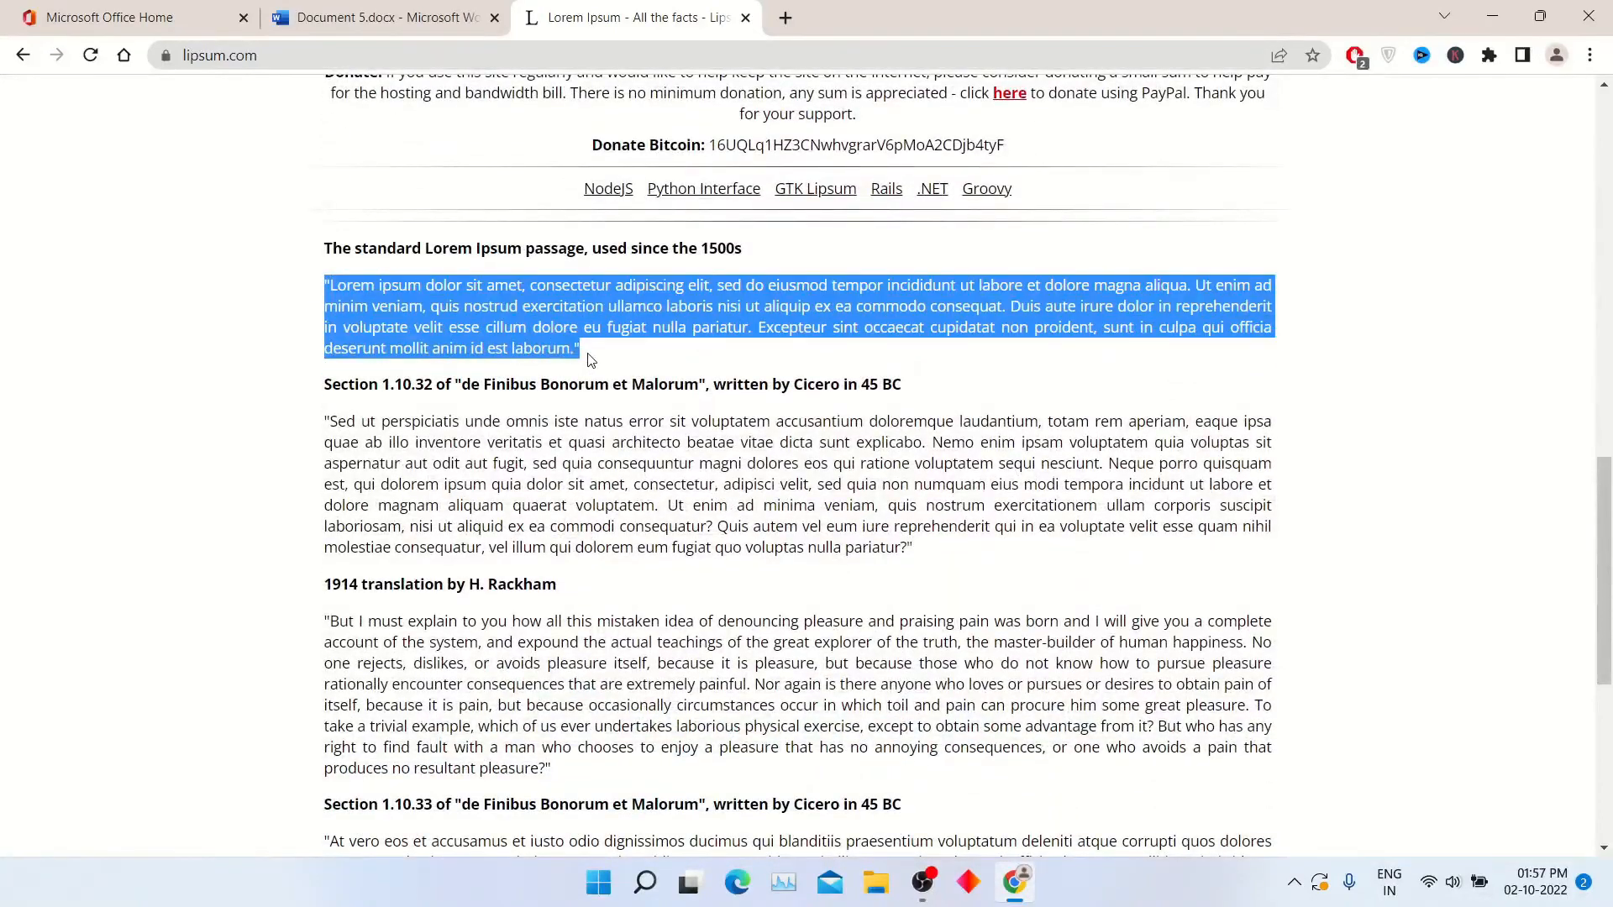
pyautogui.hotkey('ctrl', 'shift', 'Tab')
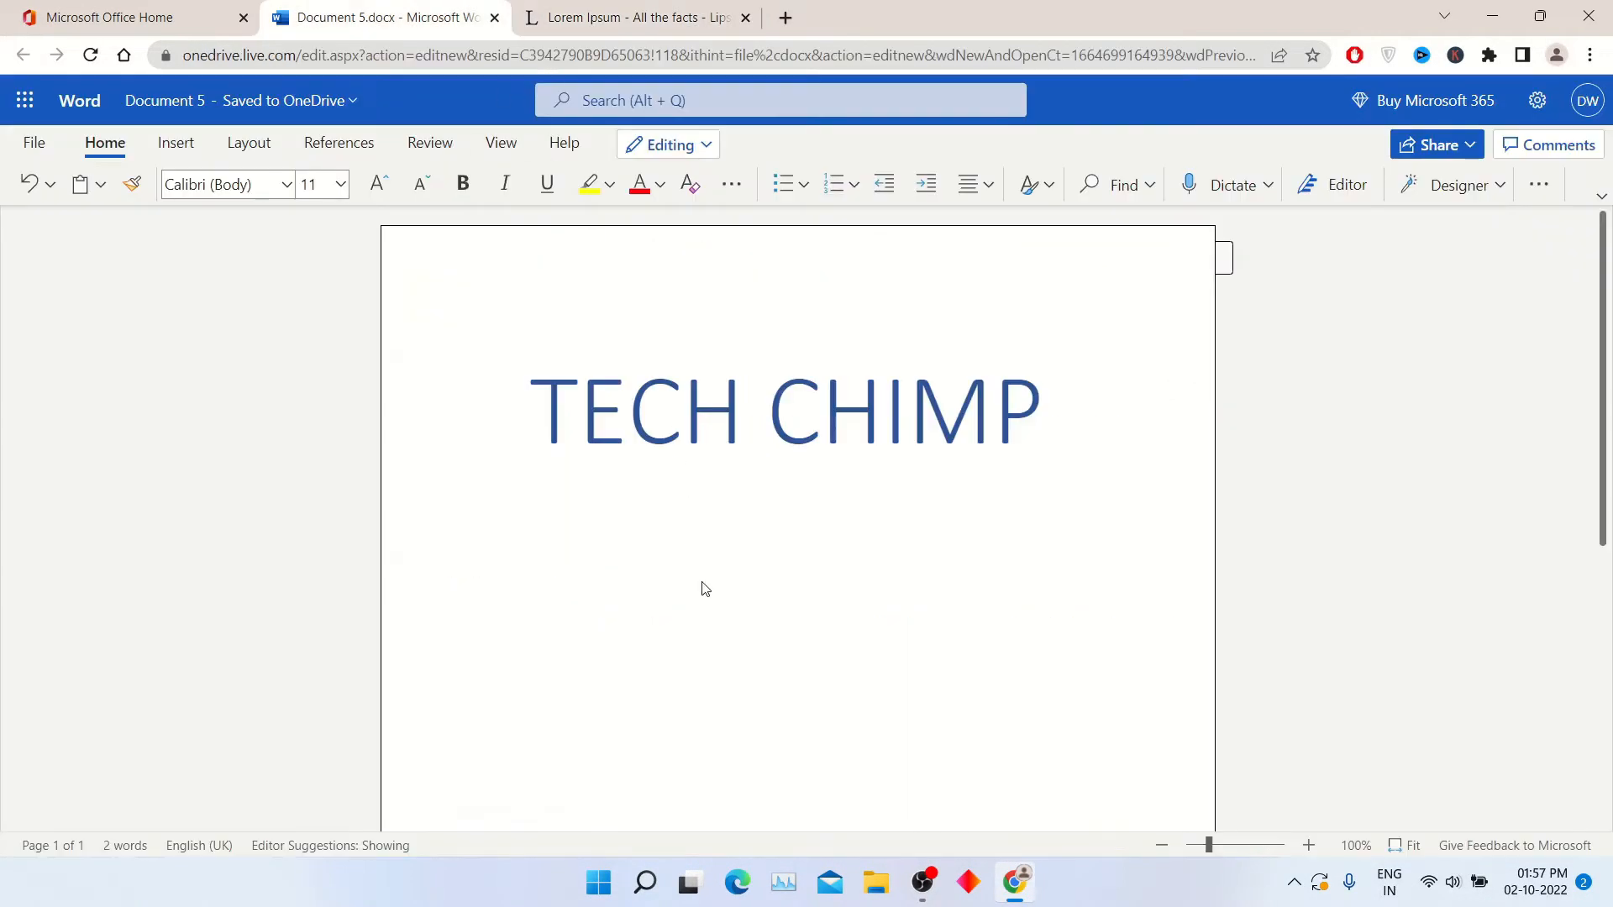
pyautogui.hotkey('ctrl', 'v')
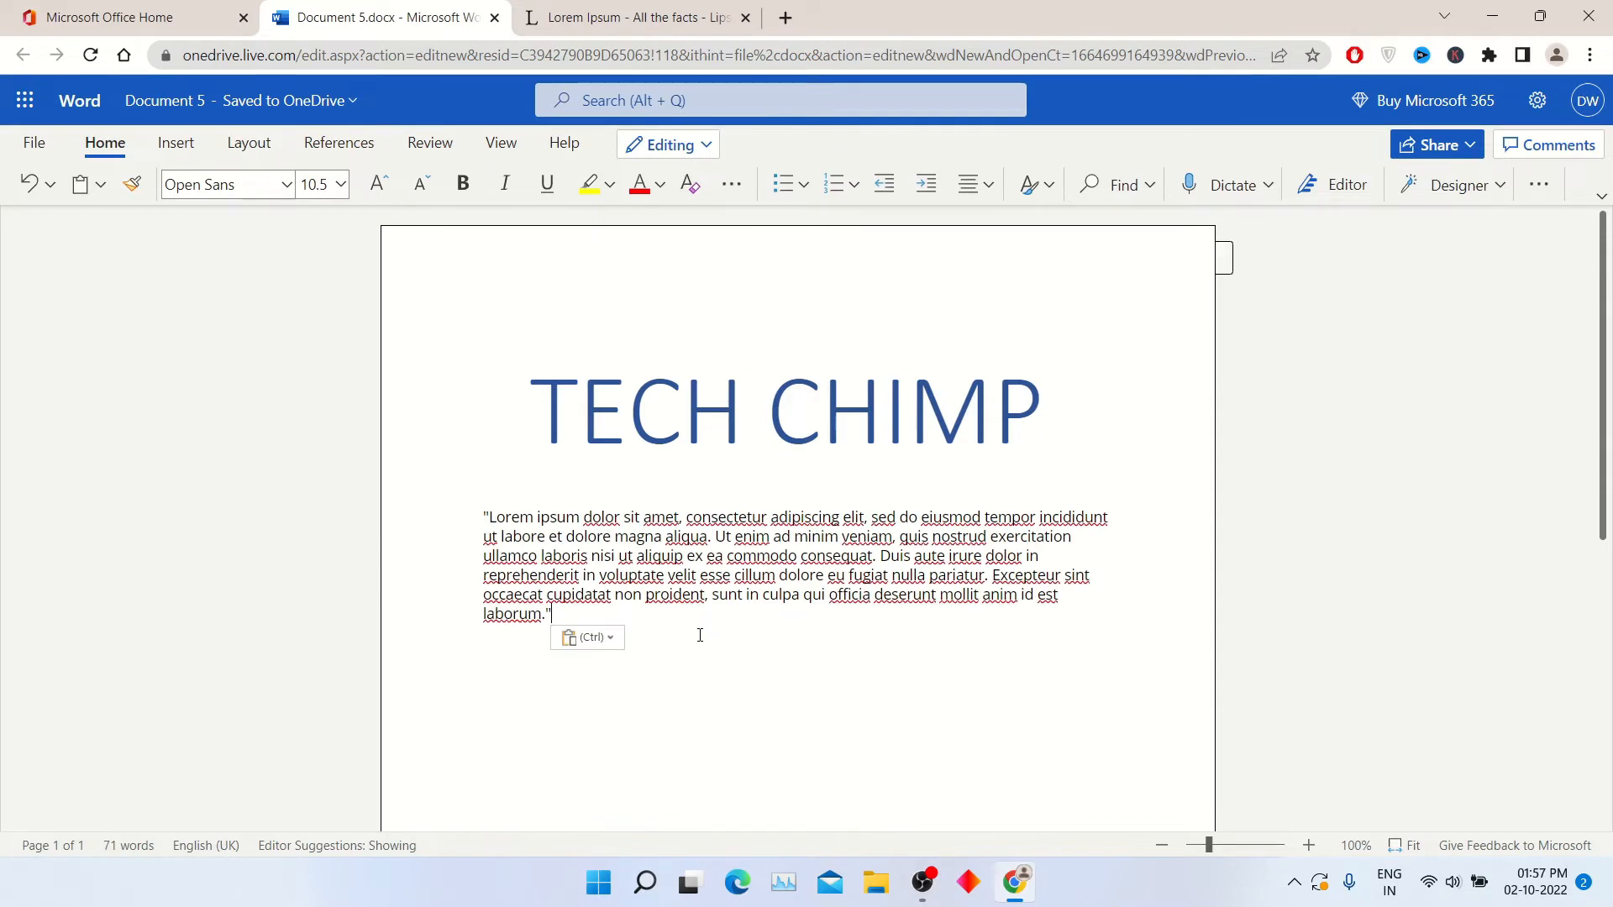
# - Center-align the Lorem Ipsum paragraph below the TECH CHIMP heading
pyautogui.moveTo(679, 622); pyautogui.dragTo(483, 516)
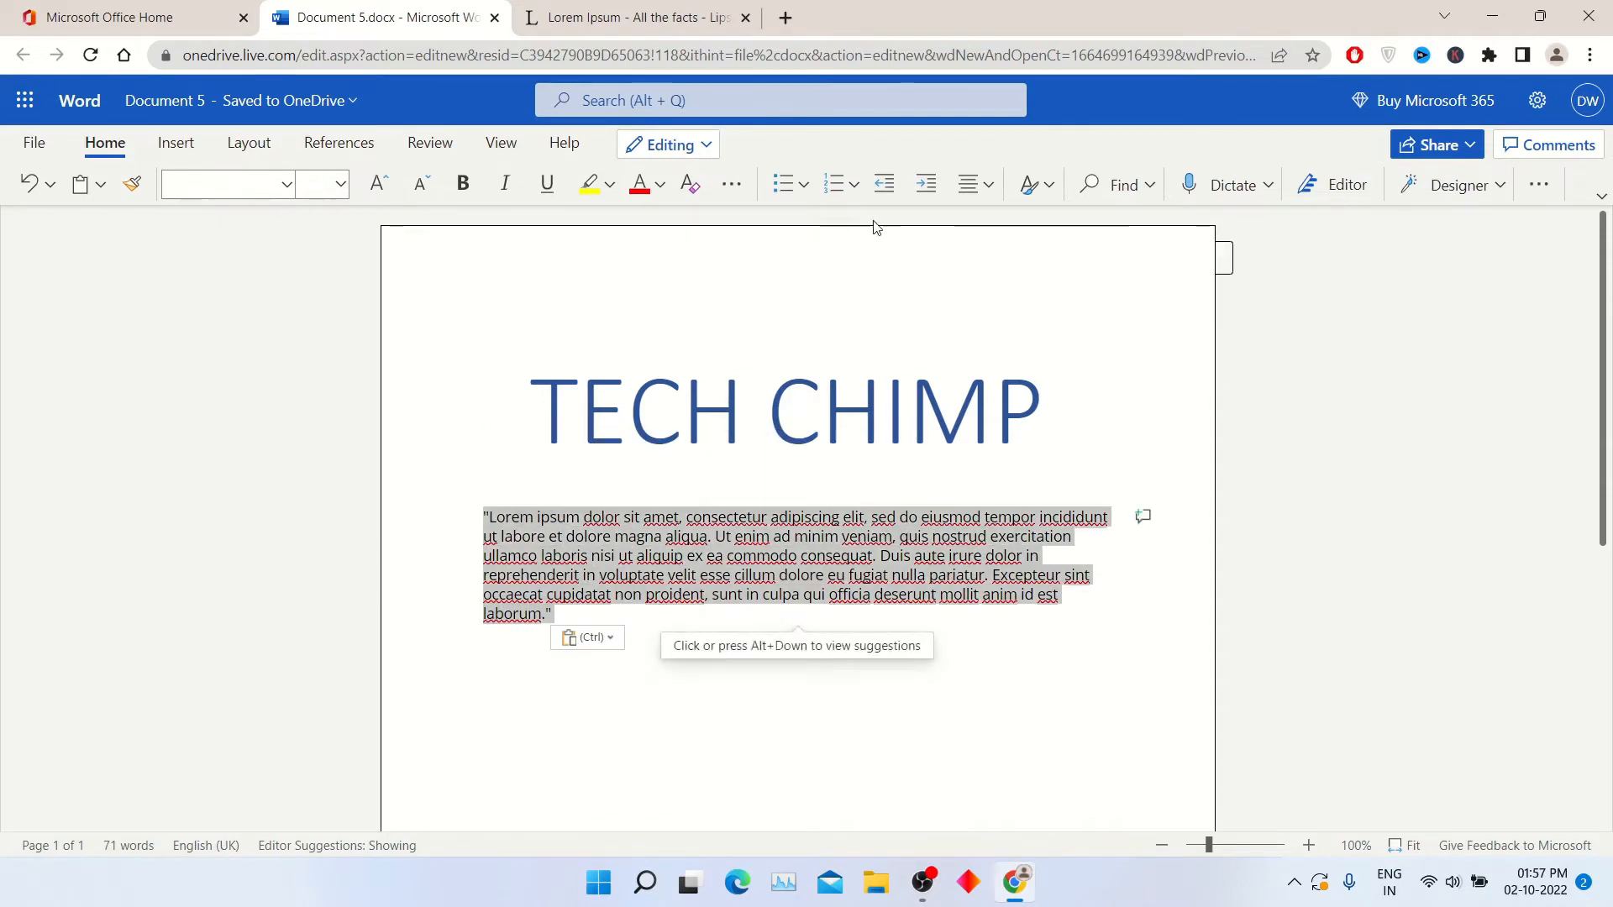
pyautogui.click(989, 188)
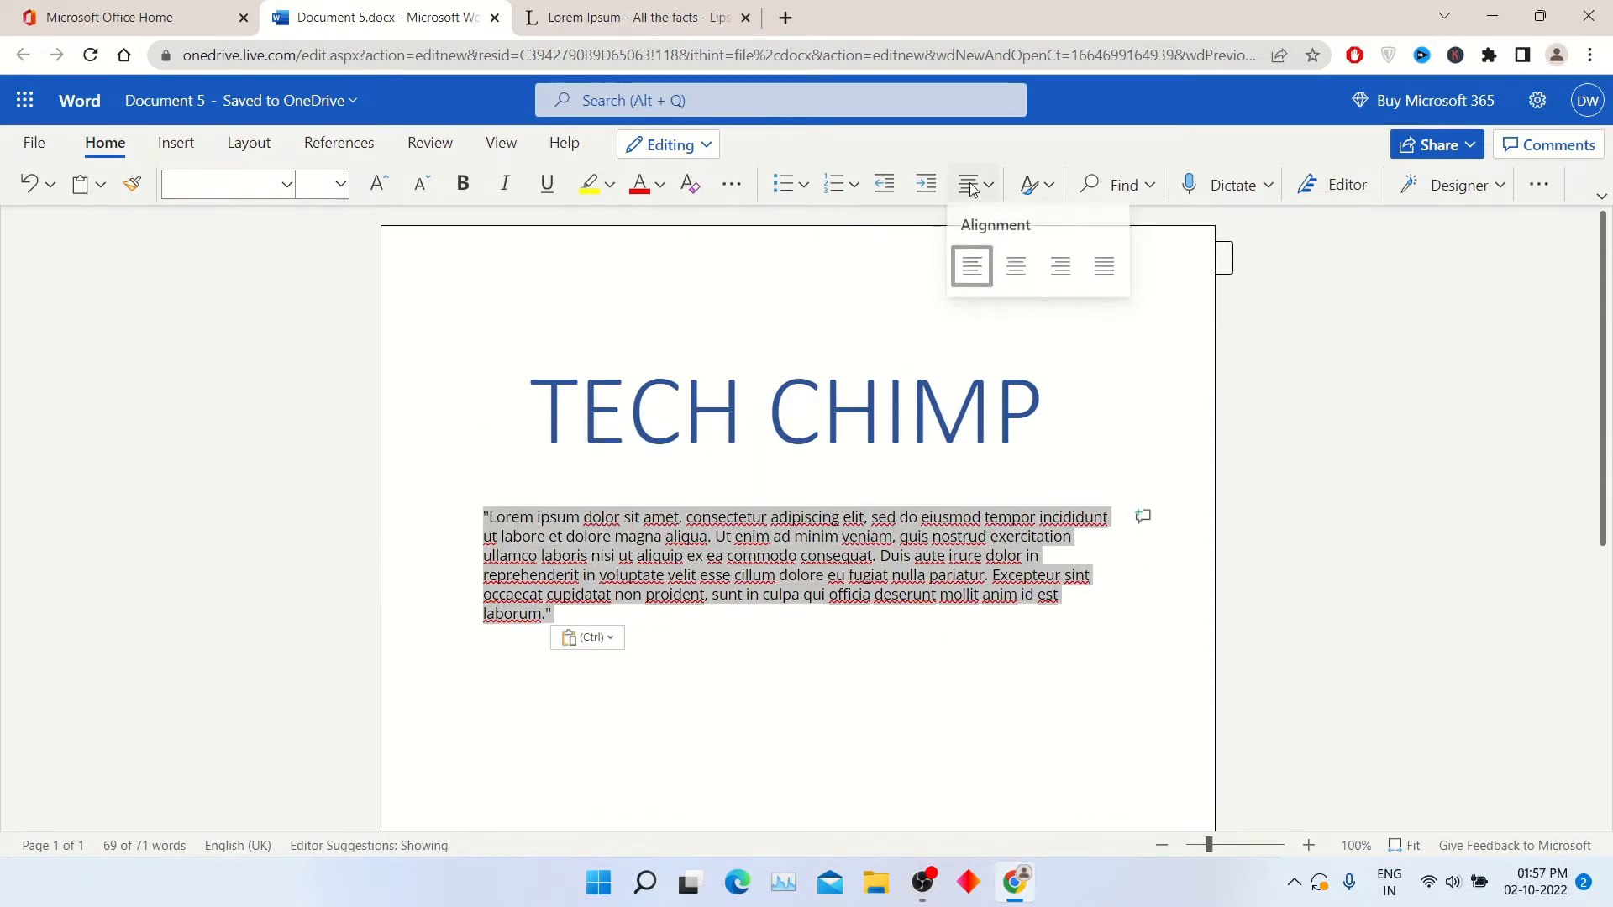
pyautogui.click(1014, 269)
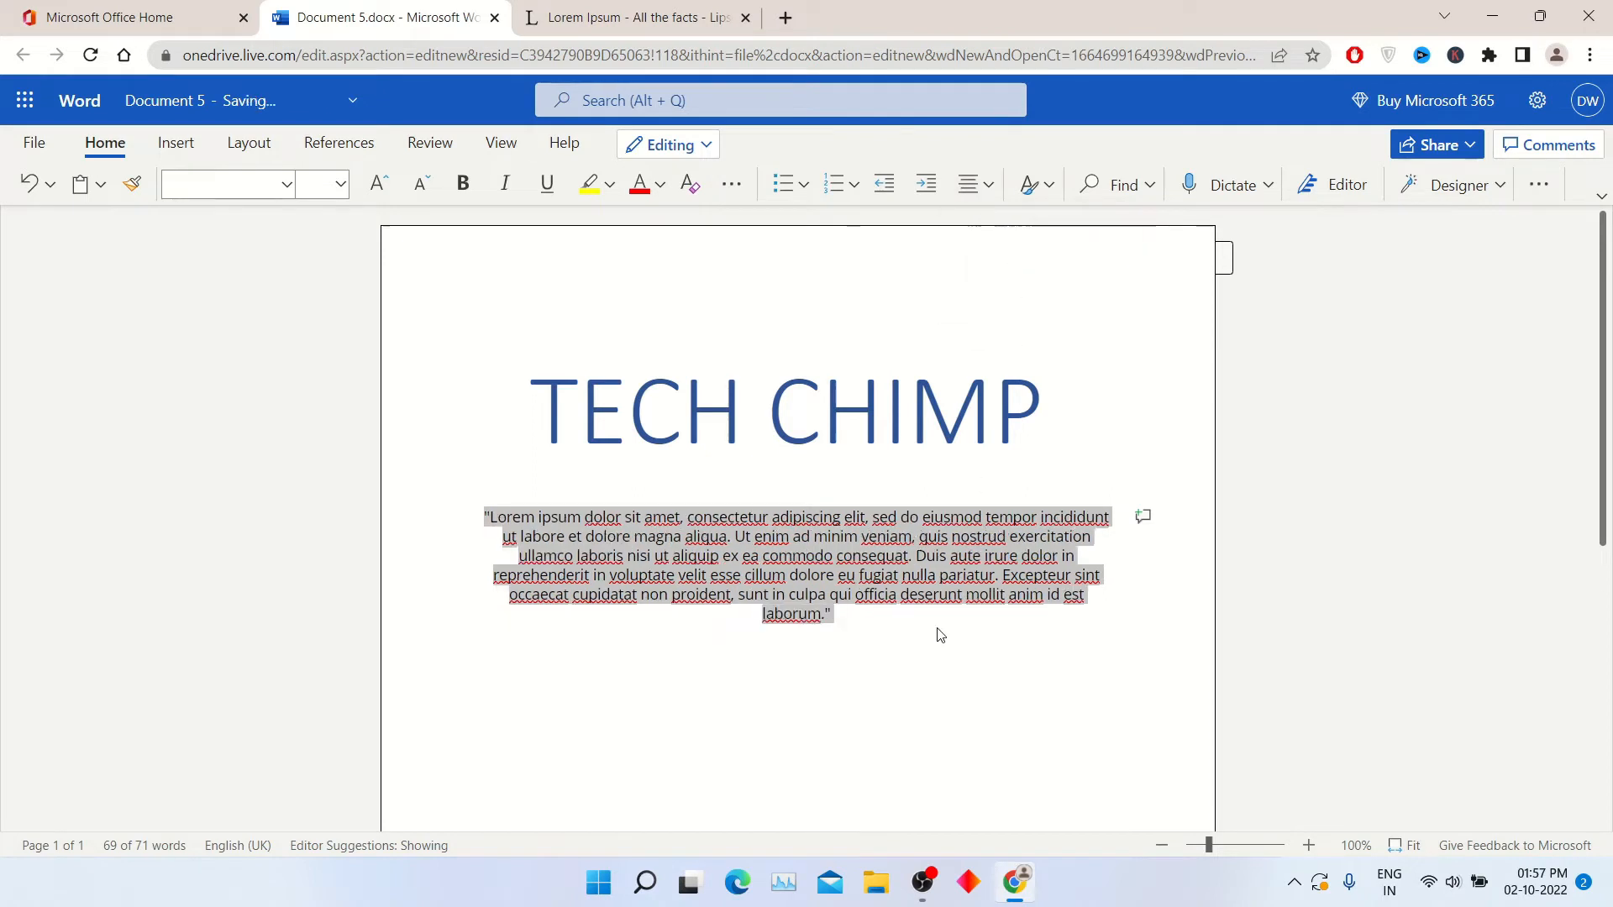
pyautogui.click(920, 688)
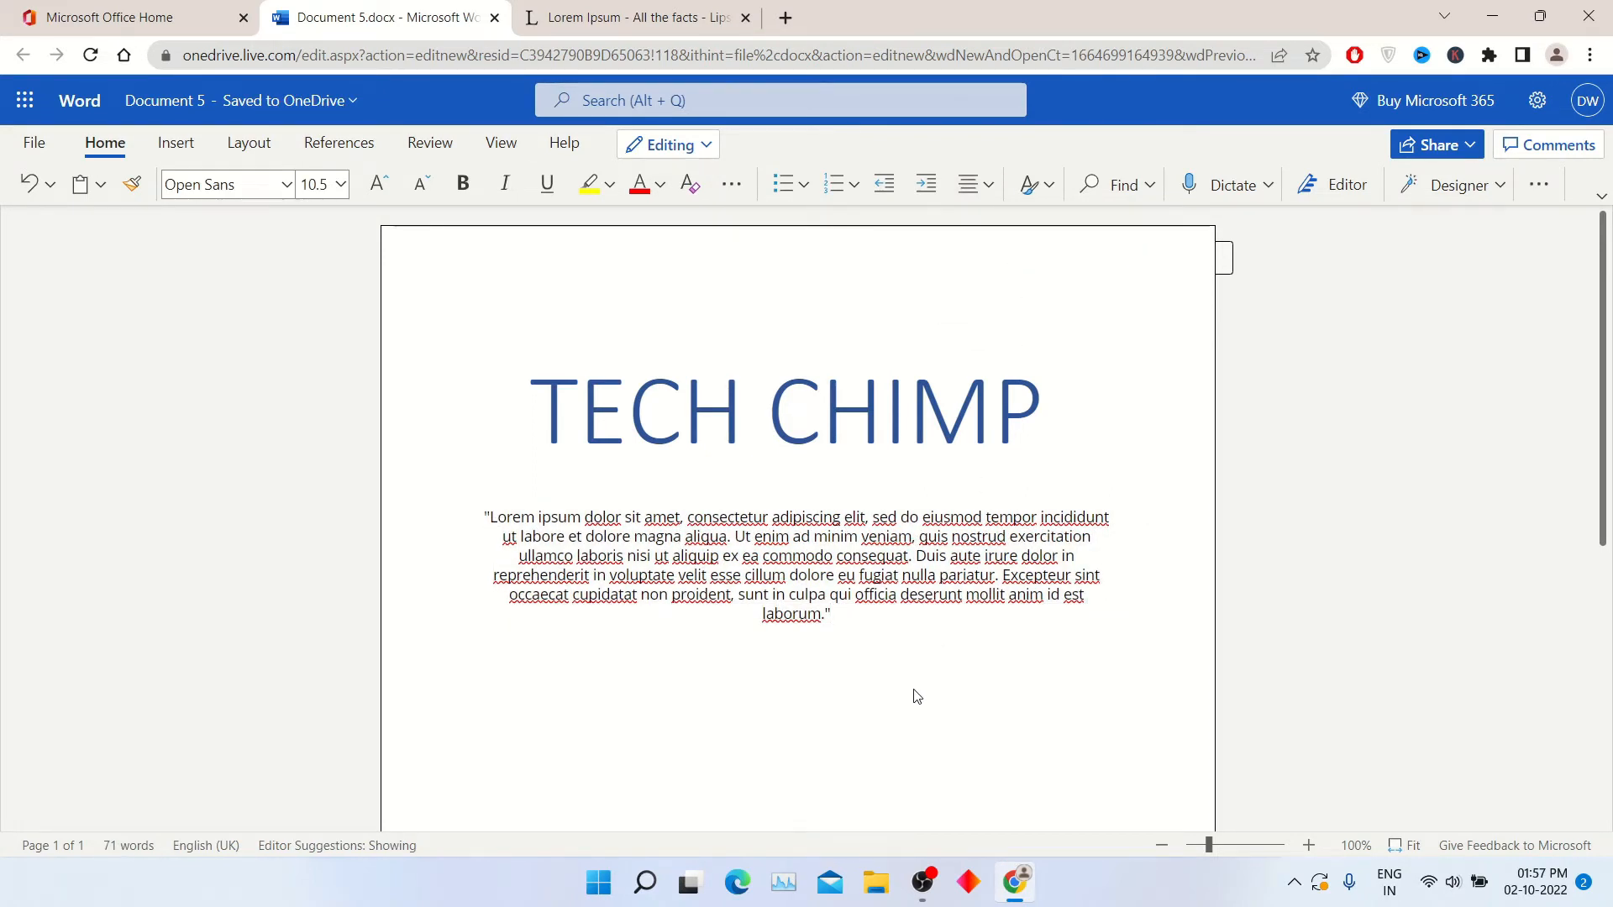
# - Download a copy of the Word document to the computer for working offline
pyautogui.click(37, 142)
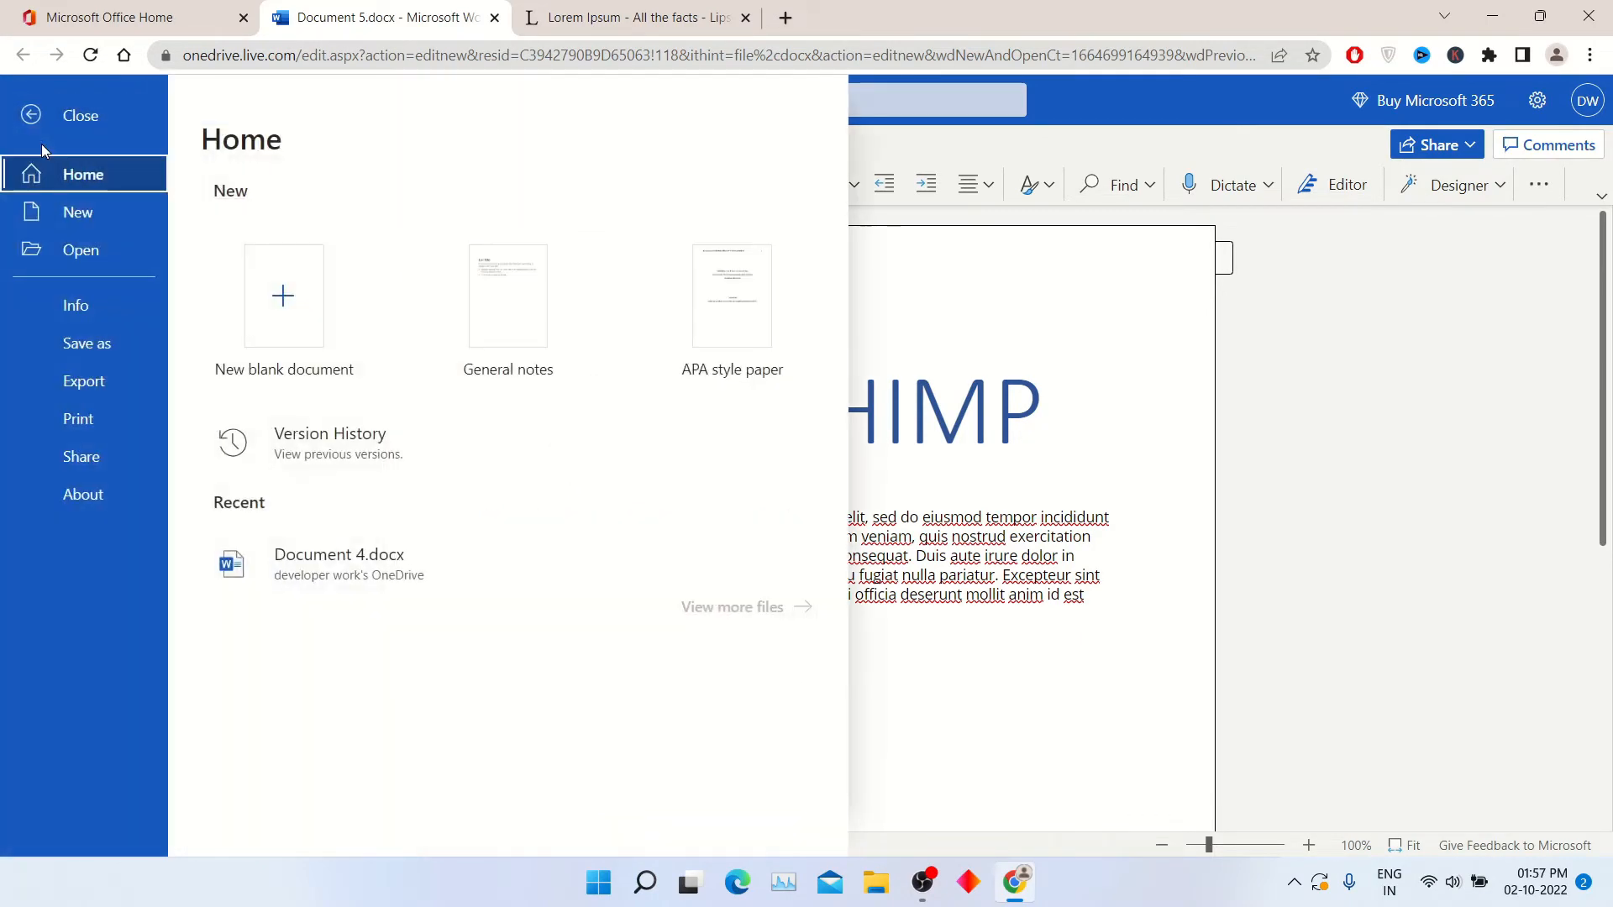
pyautogui.click(124, 350)
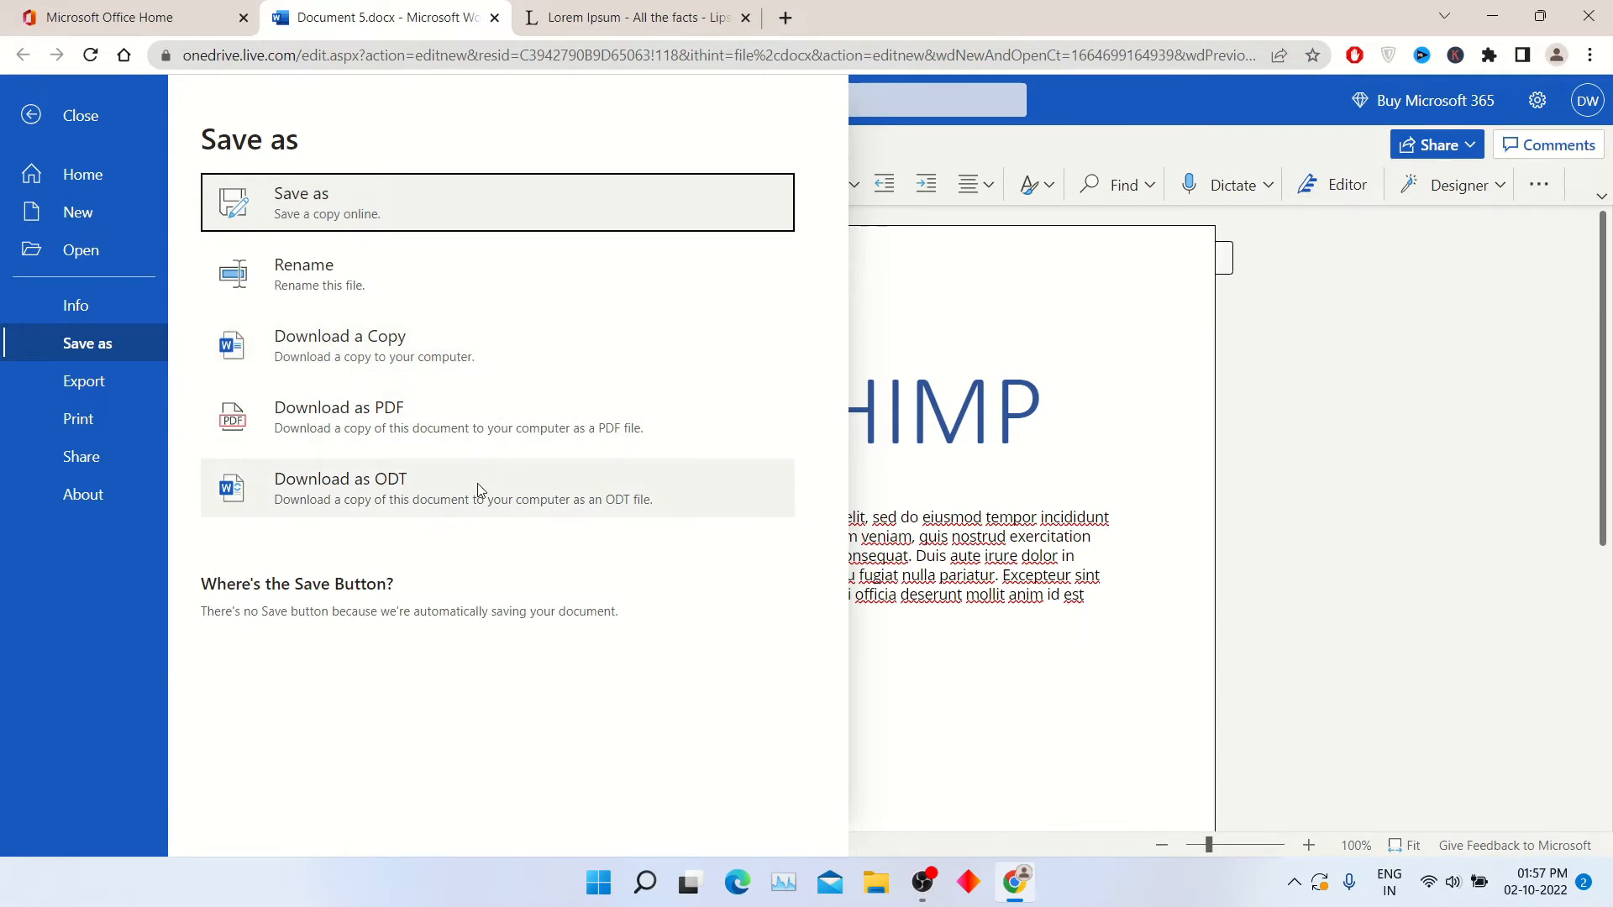
pyautogui.click(506, 366)
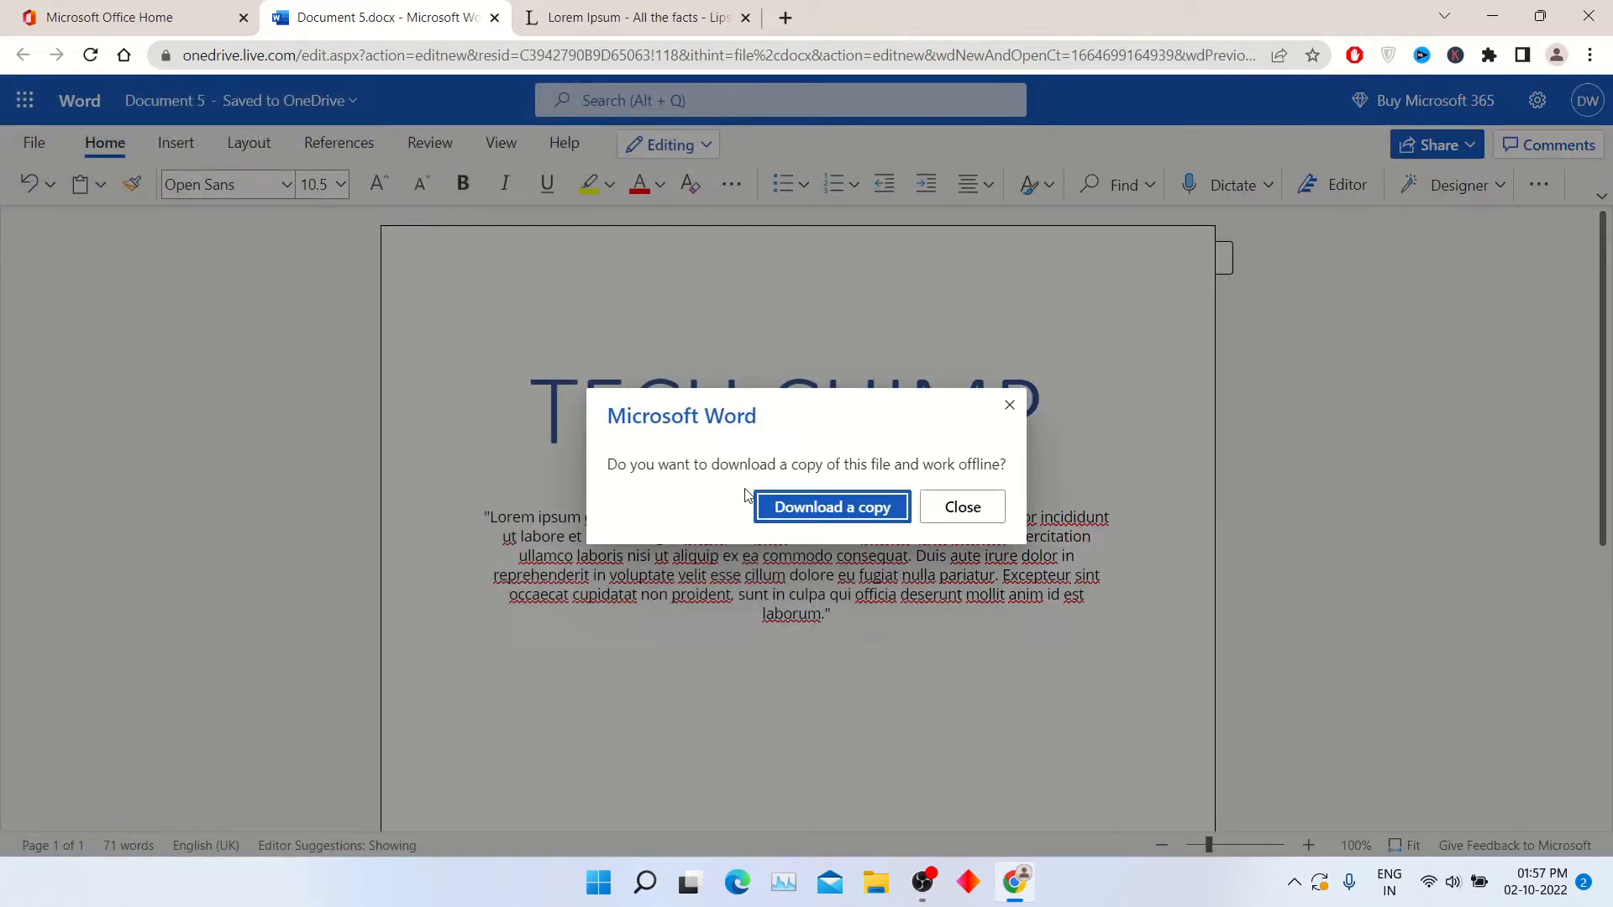
pyautogui.click(797, 508)
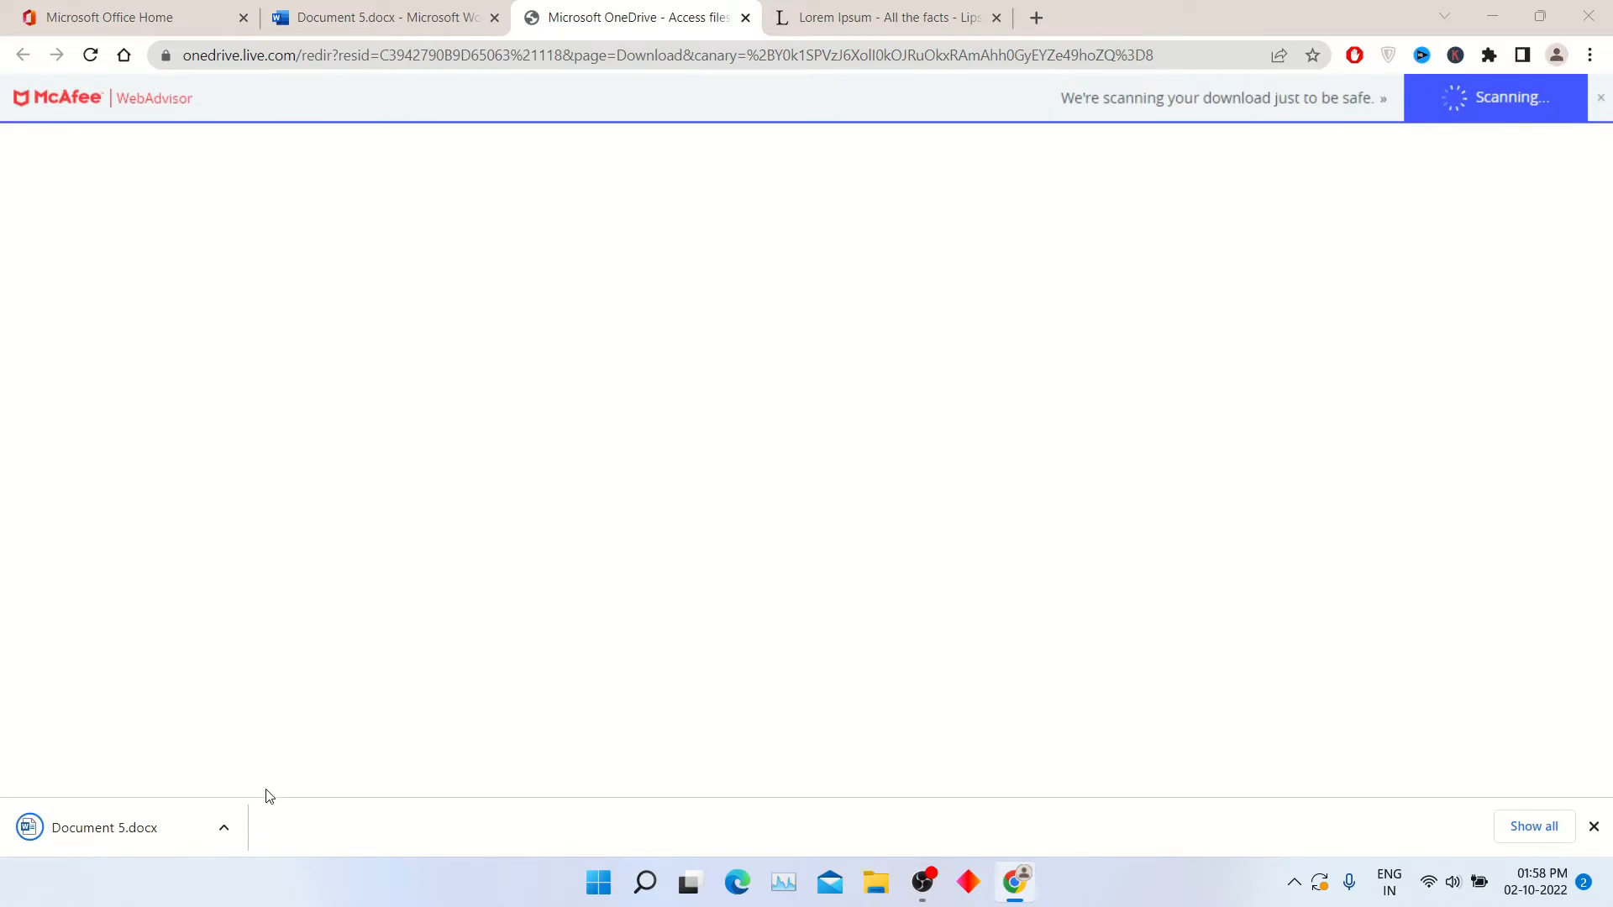
# - Show the downloaded Document 5.docx in its folder, open it in desktop Word to check its page, and close it
pyautogui.click(234, 830)
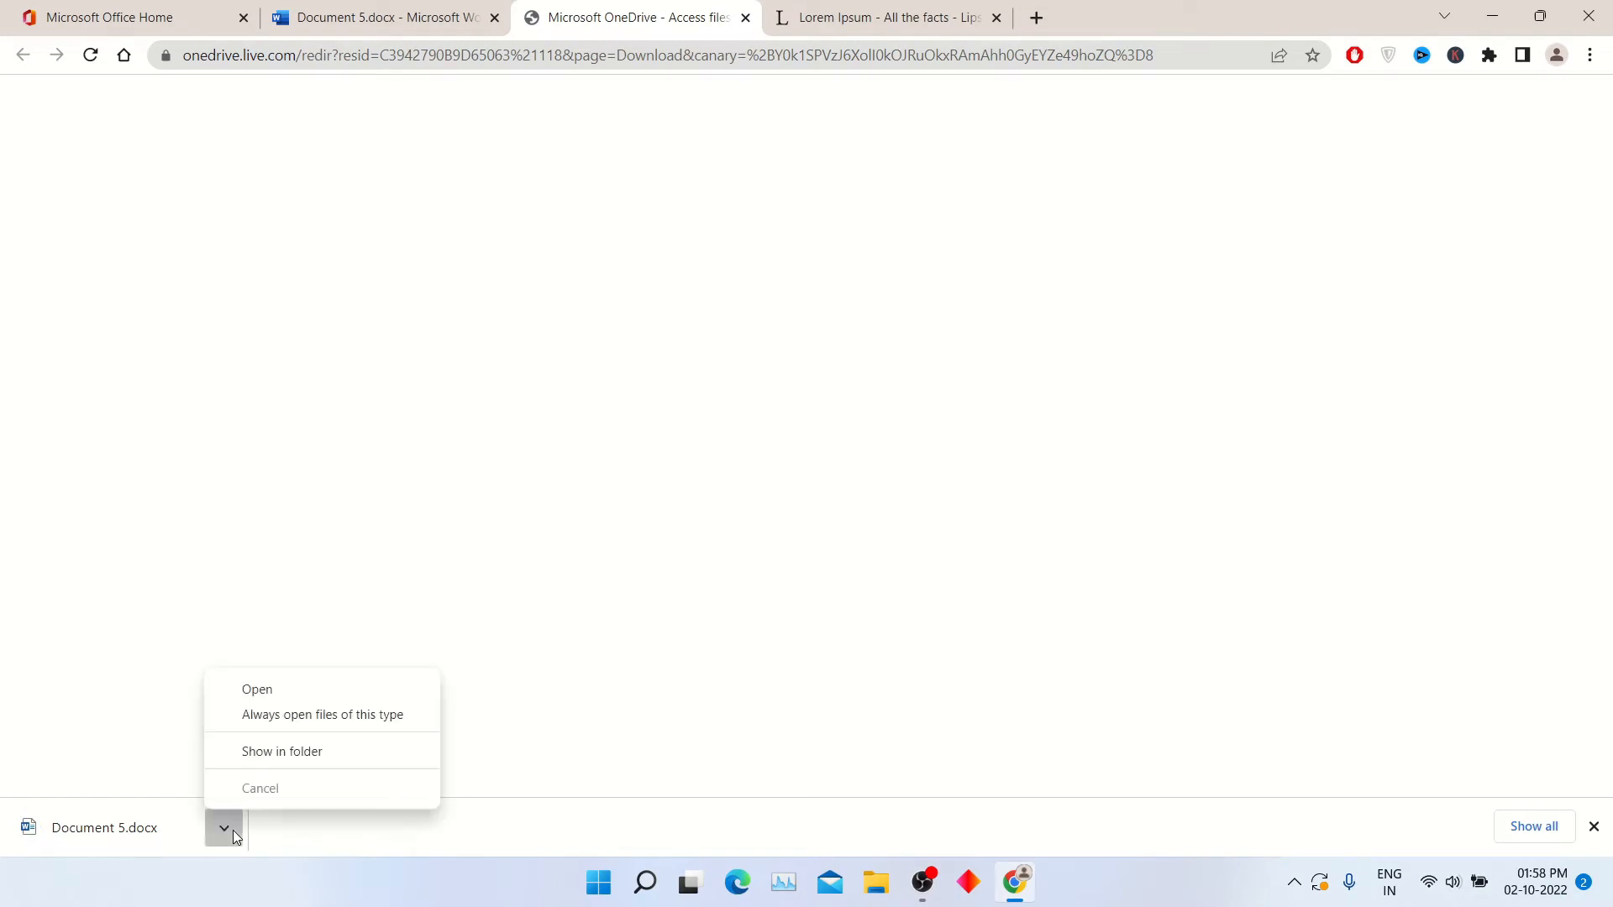
pyautogui.click(273, 751)
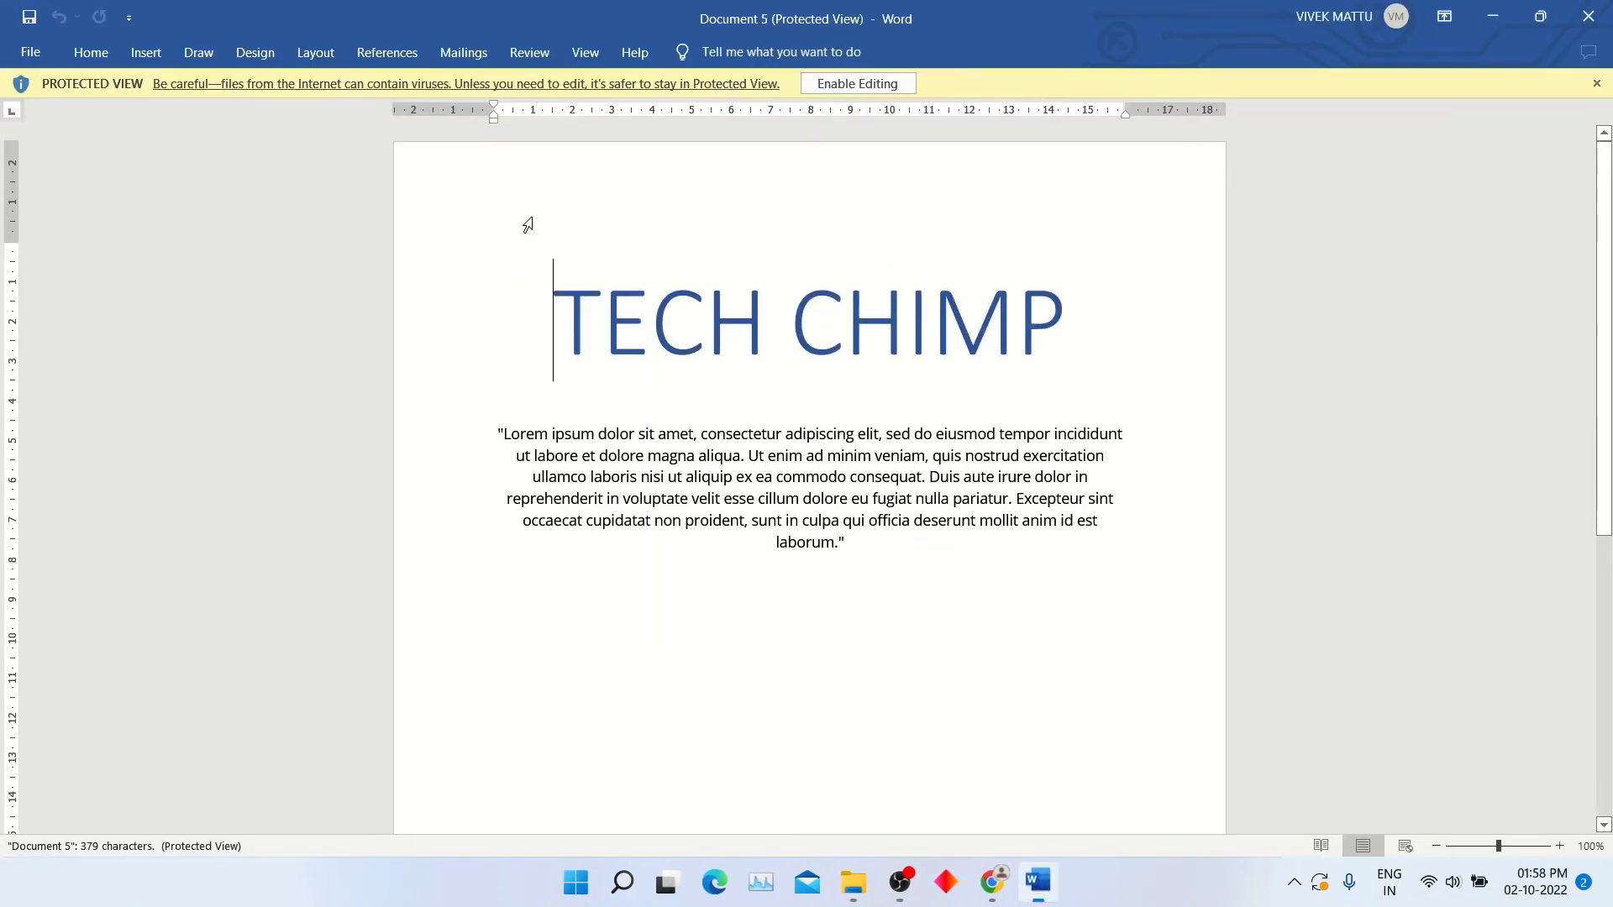
pyautogui.scroll(-4, 883, 605)
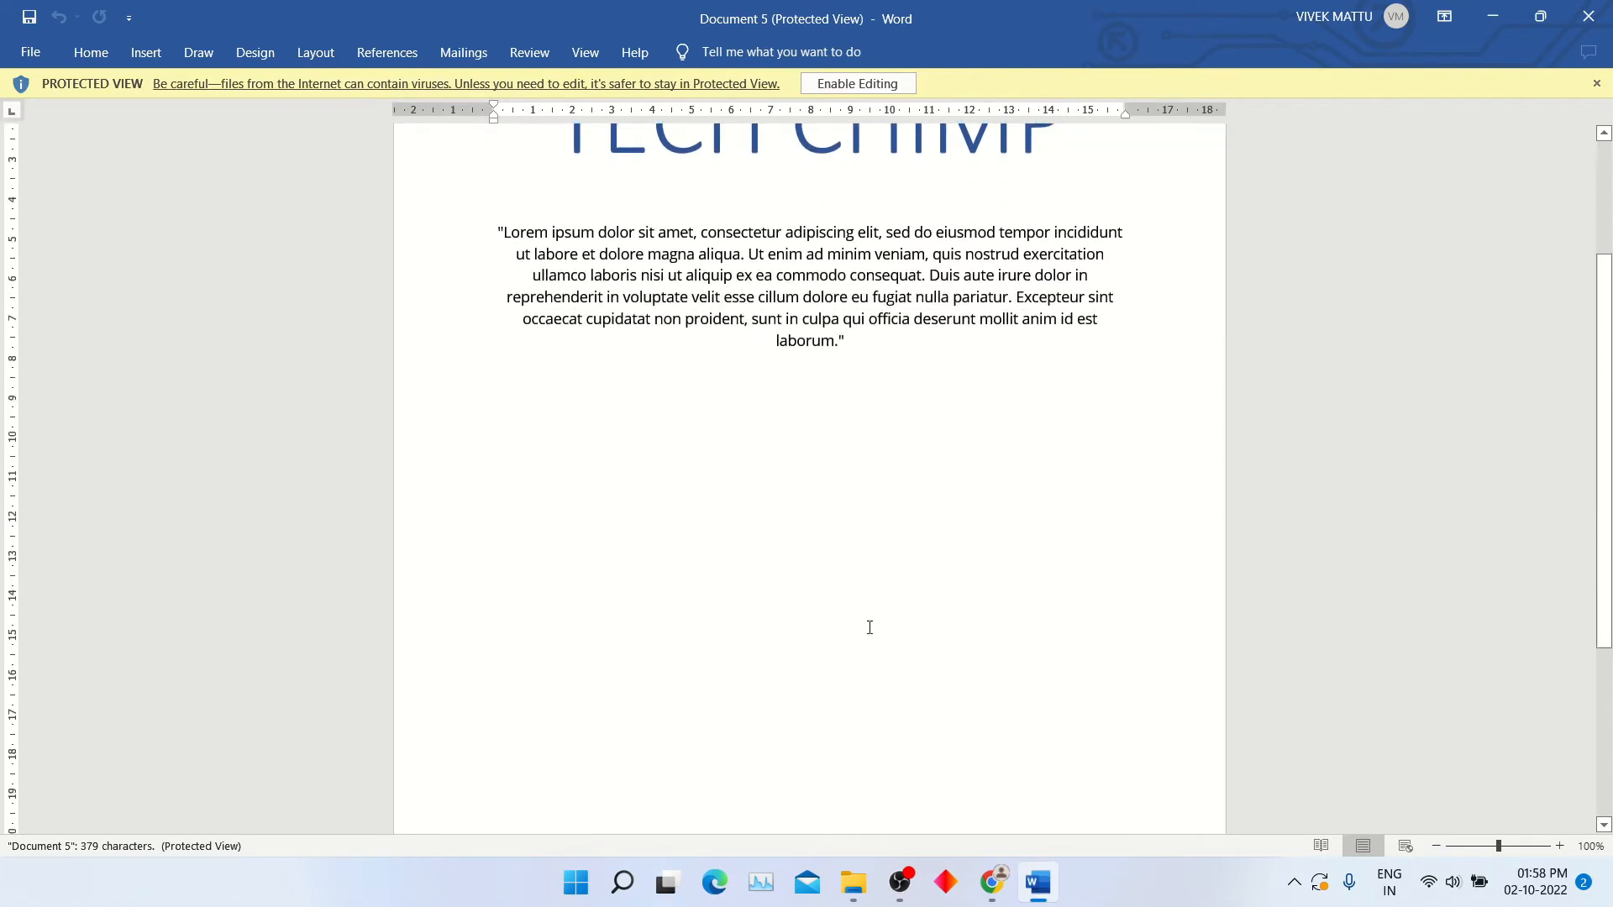
pyautogui.scroll(4, 868, 627)
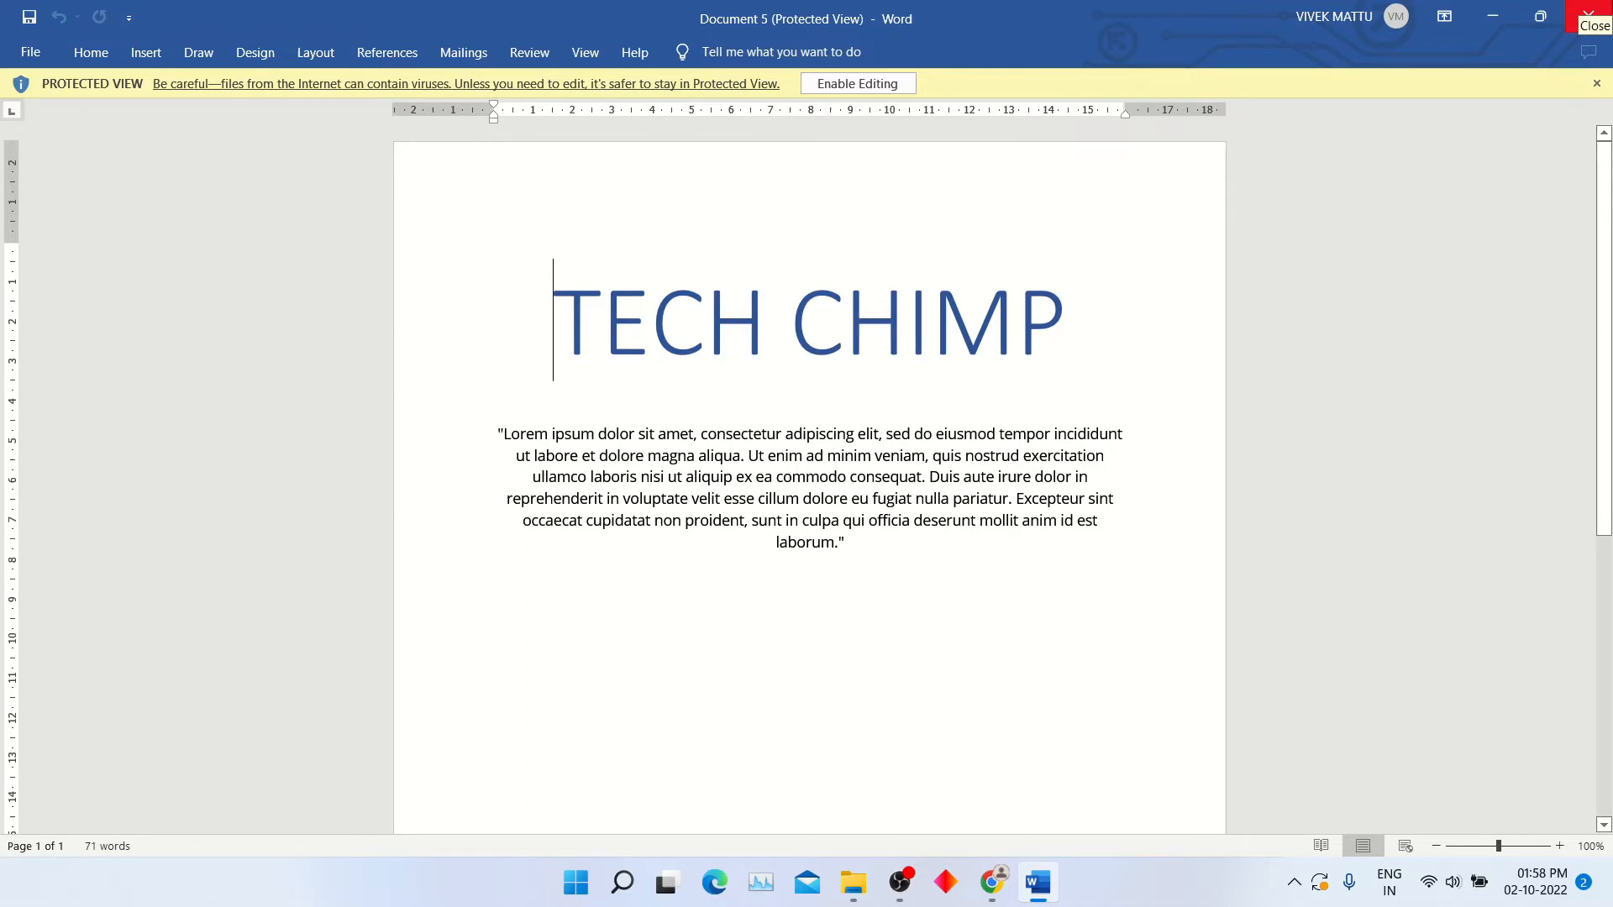
pyautogui.click(1588, 14)
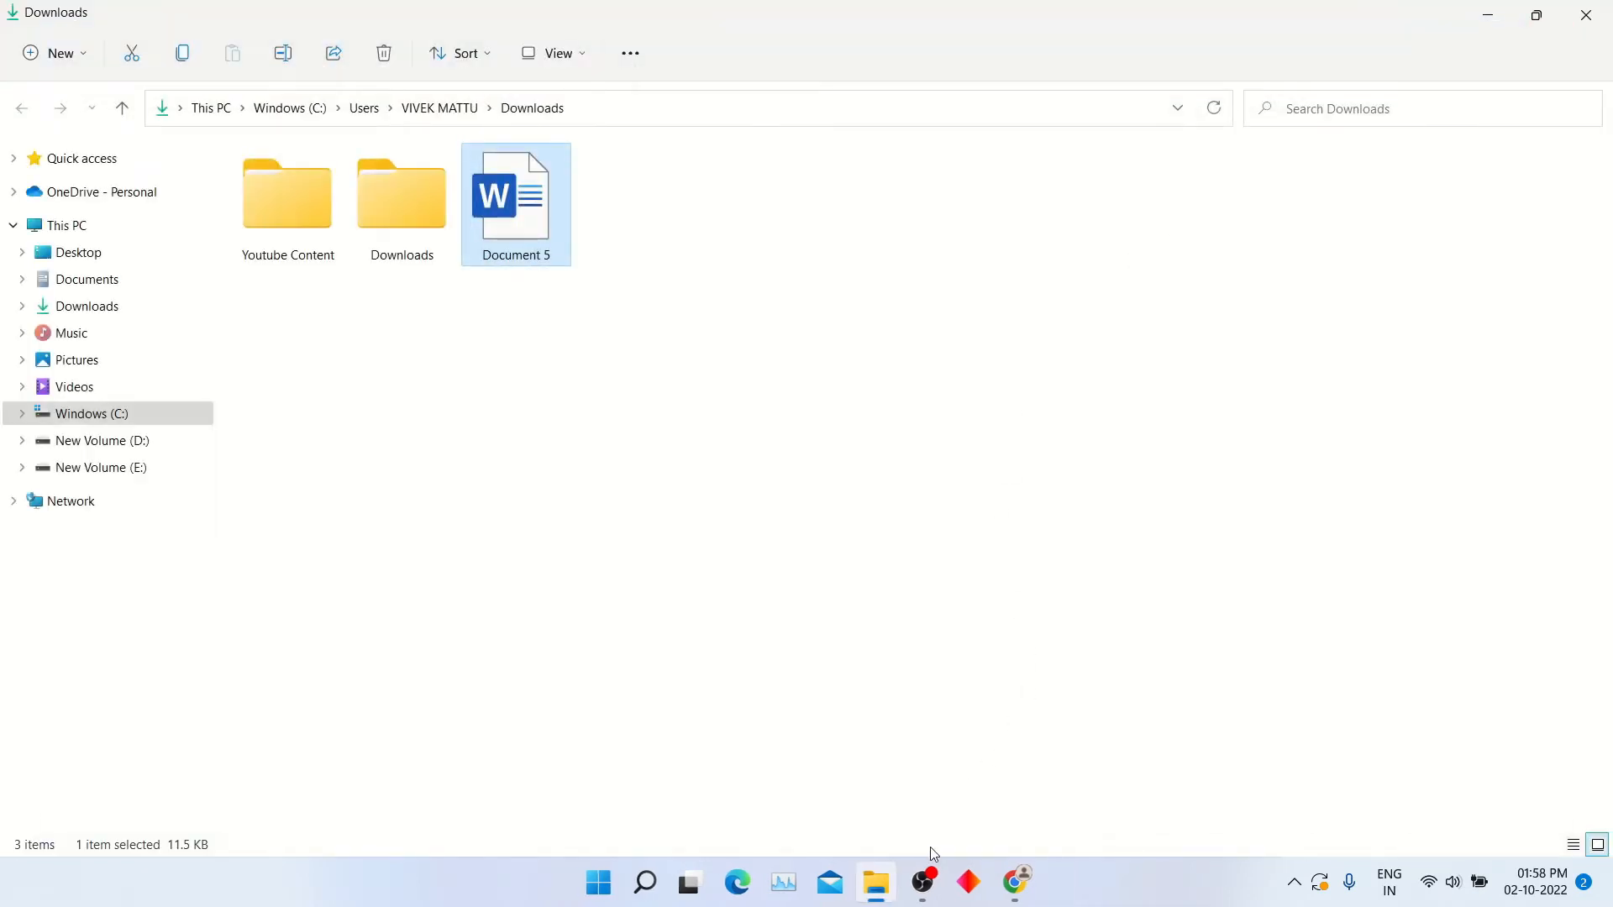
# - Return to the online Word document in the browser and download it as a PDF
pyautogui.click(1015, 882)
pyautogui.click(417, 10)
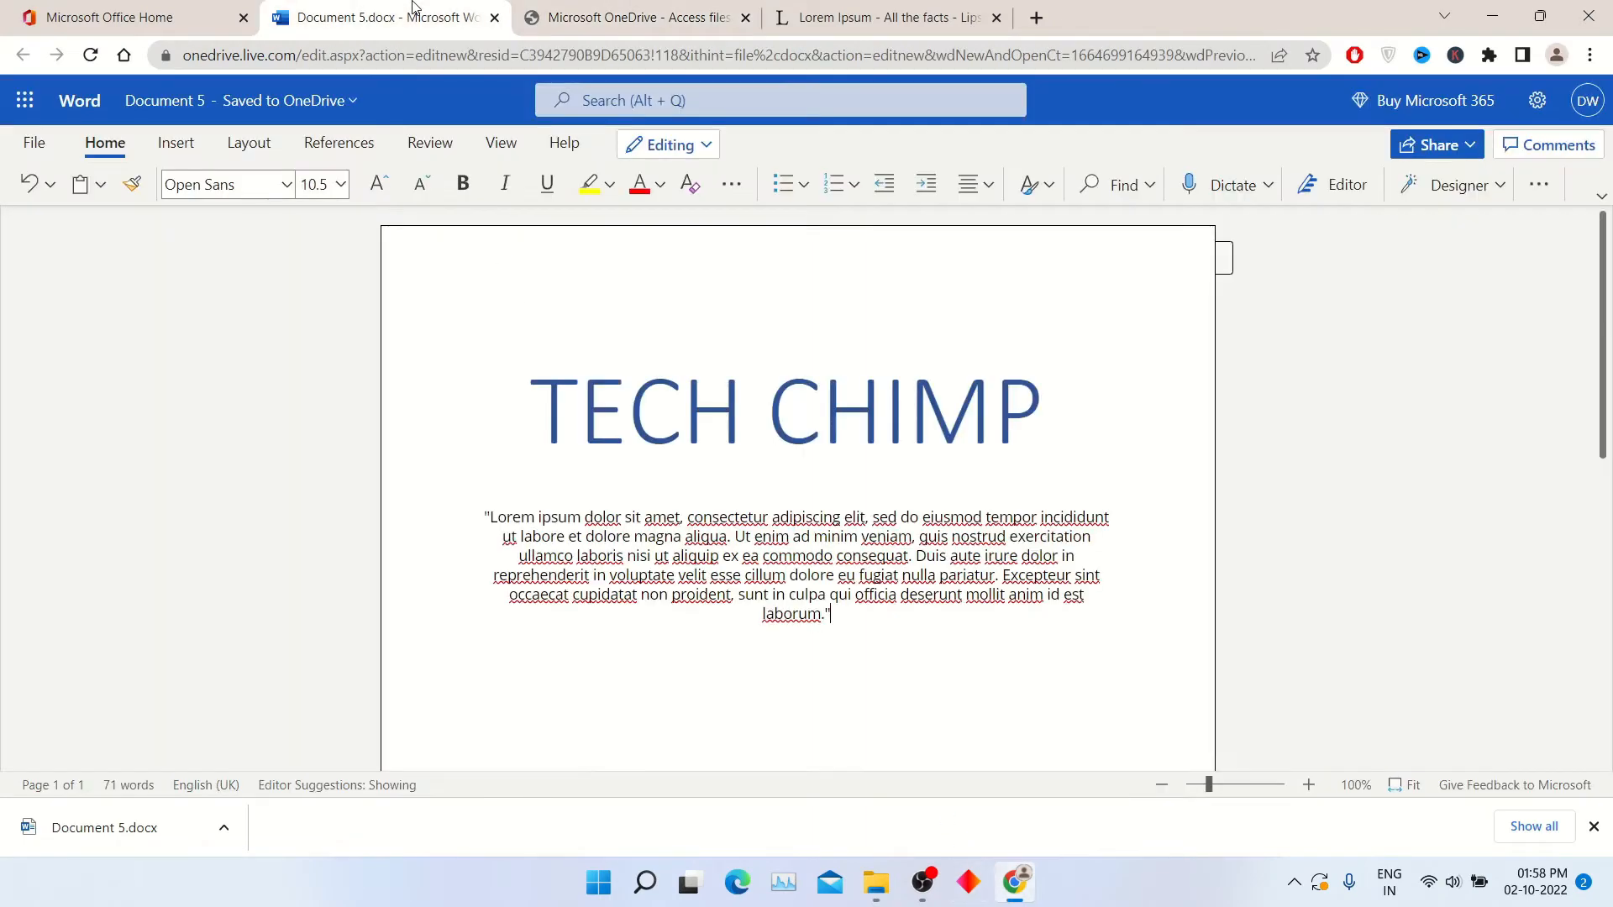
pyautogui.click(15, 149)
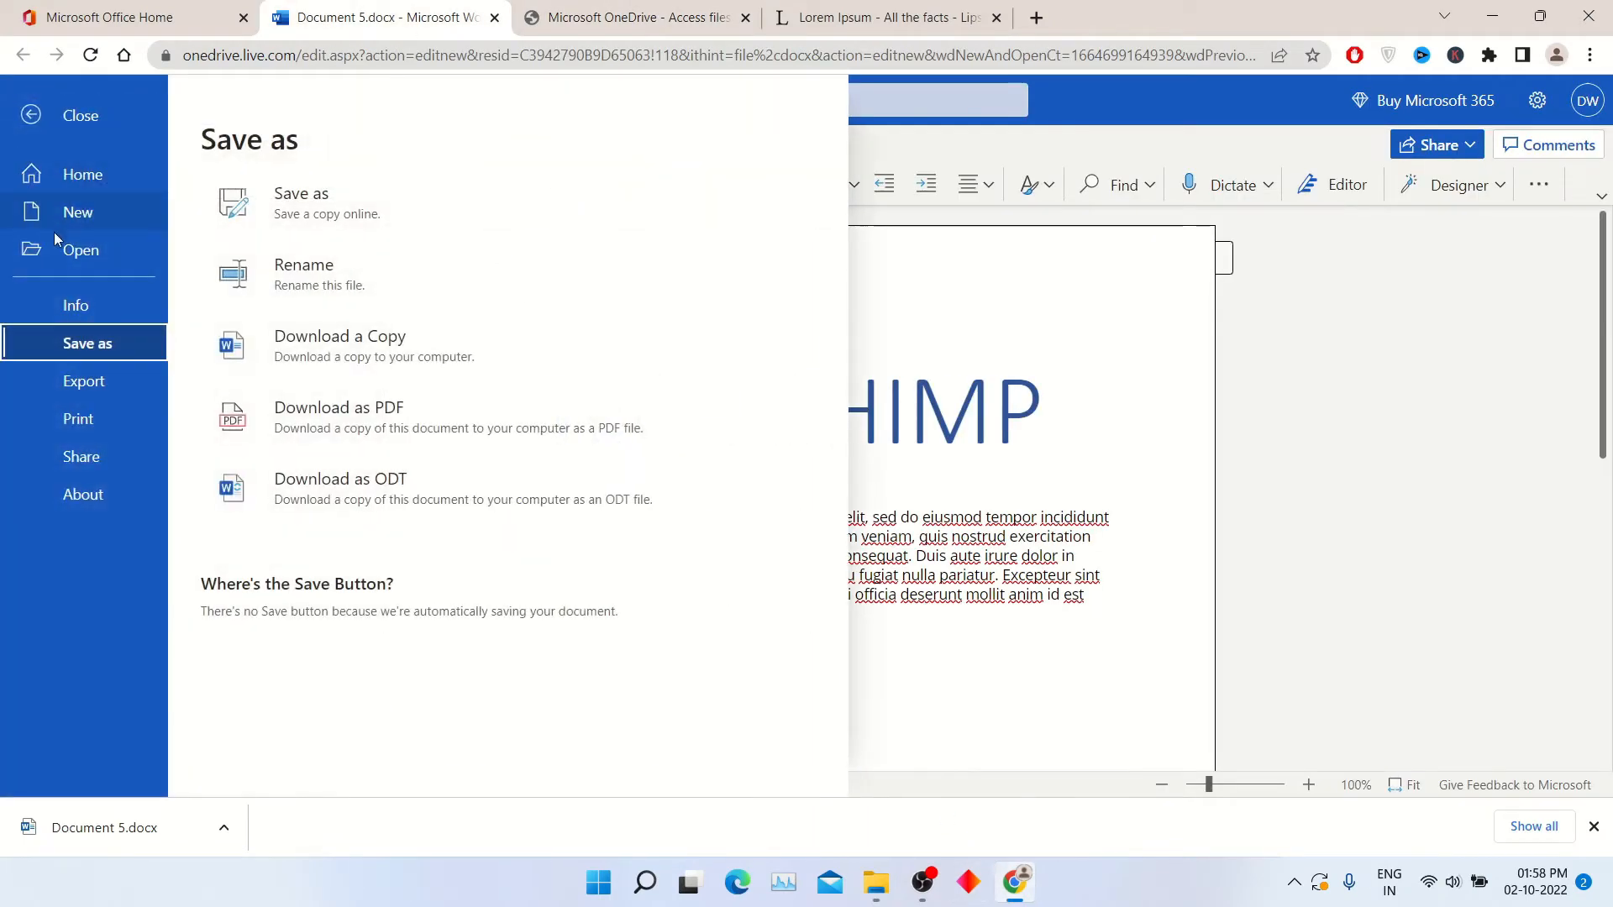
pyautogui.click(351, 442)
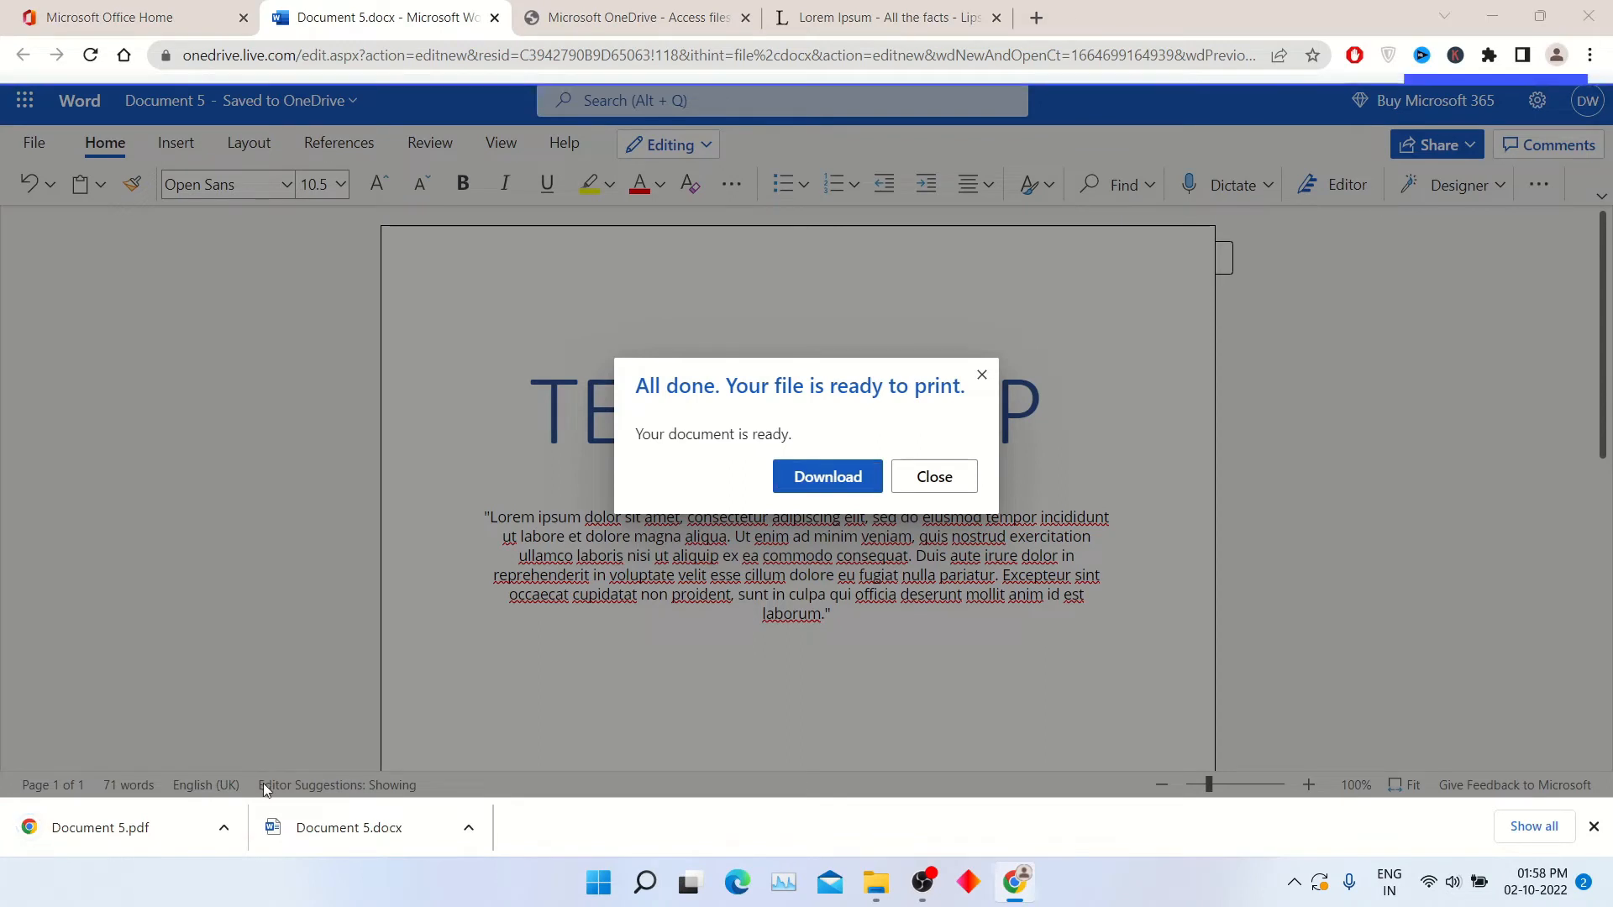
# - Show the downloaded Document 5.pdf in its folder, open it, and check the page from start to end
pyautogui.click(232, 836)
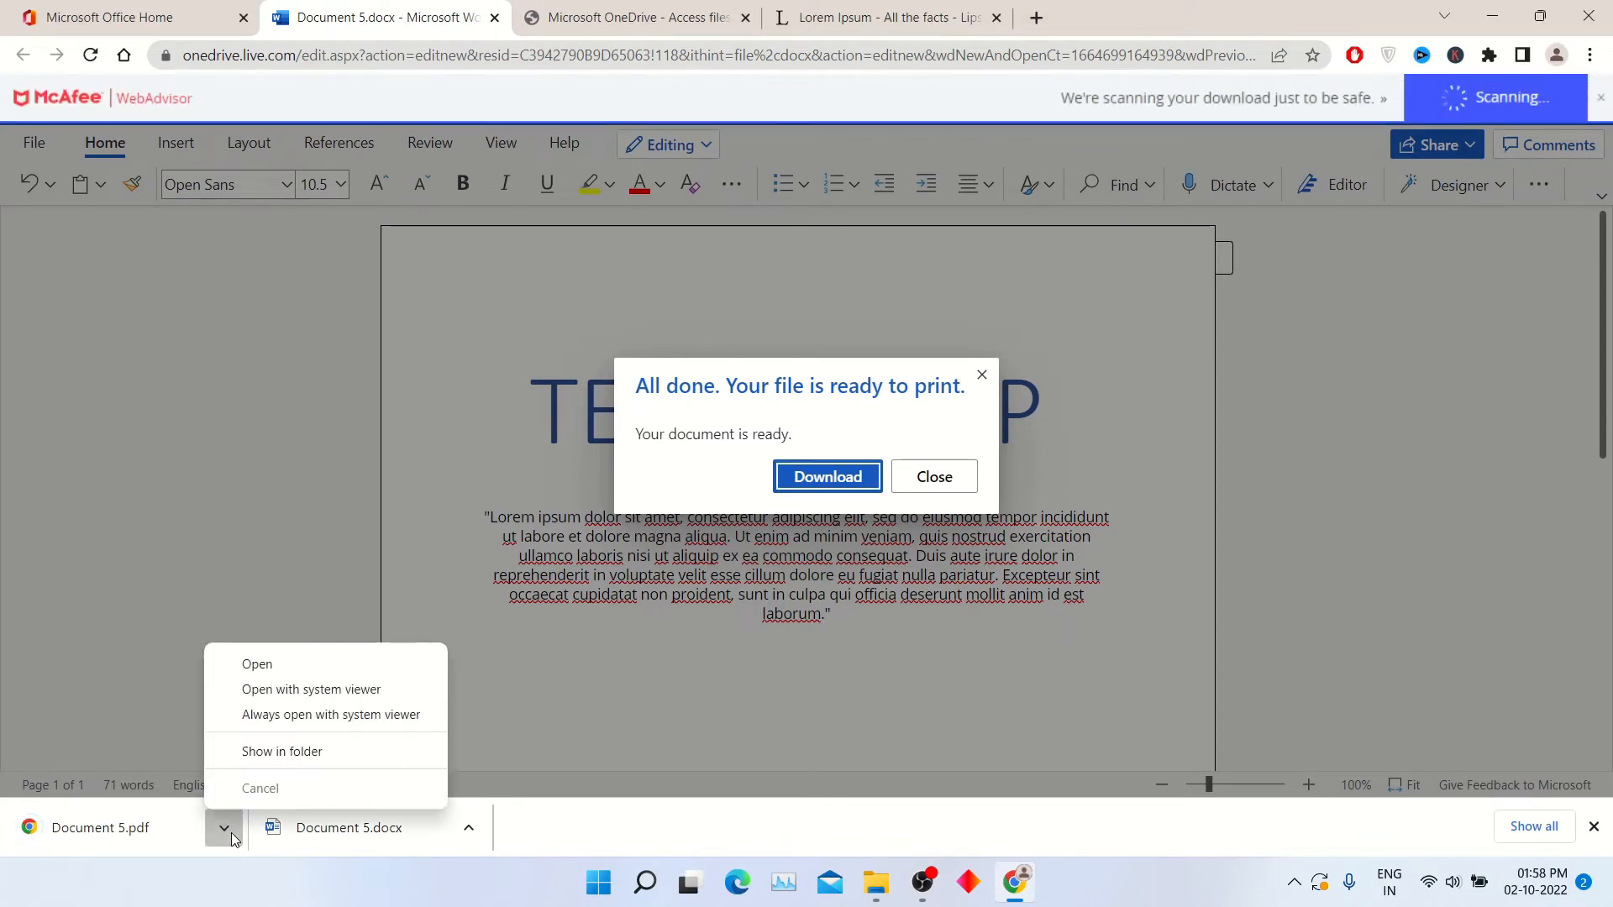
pyautogui.click(319, 763)
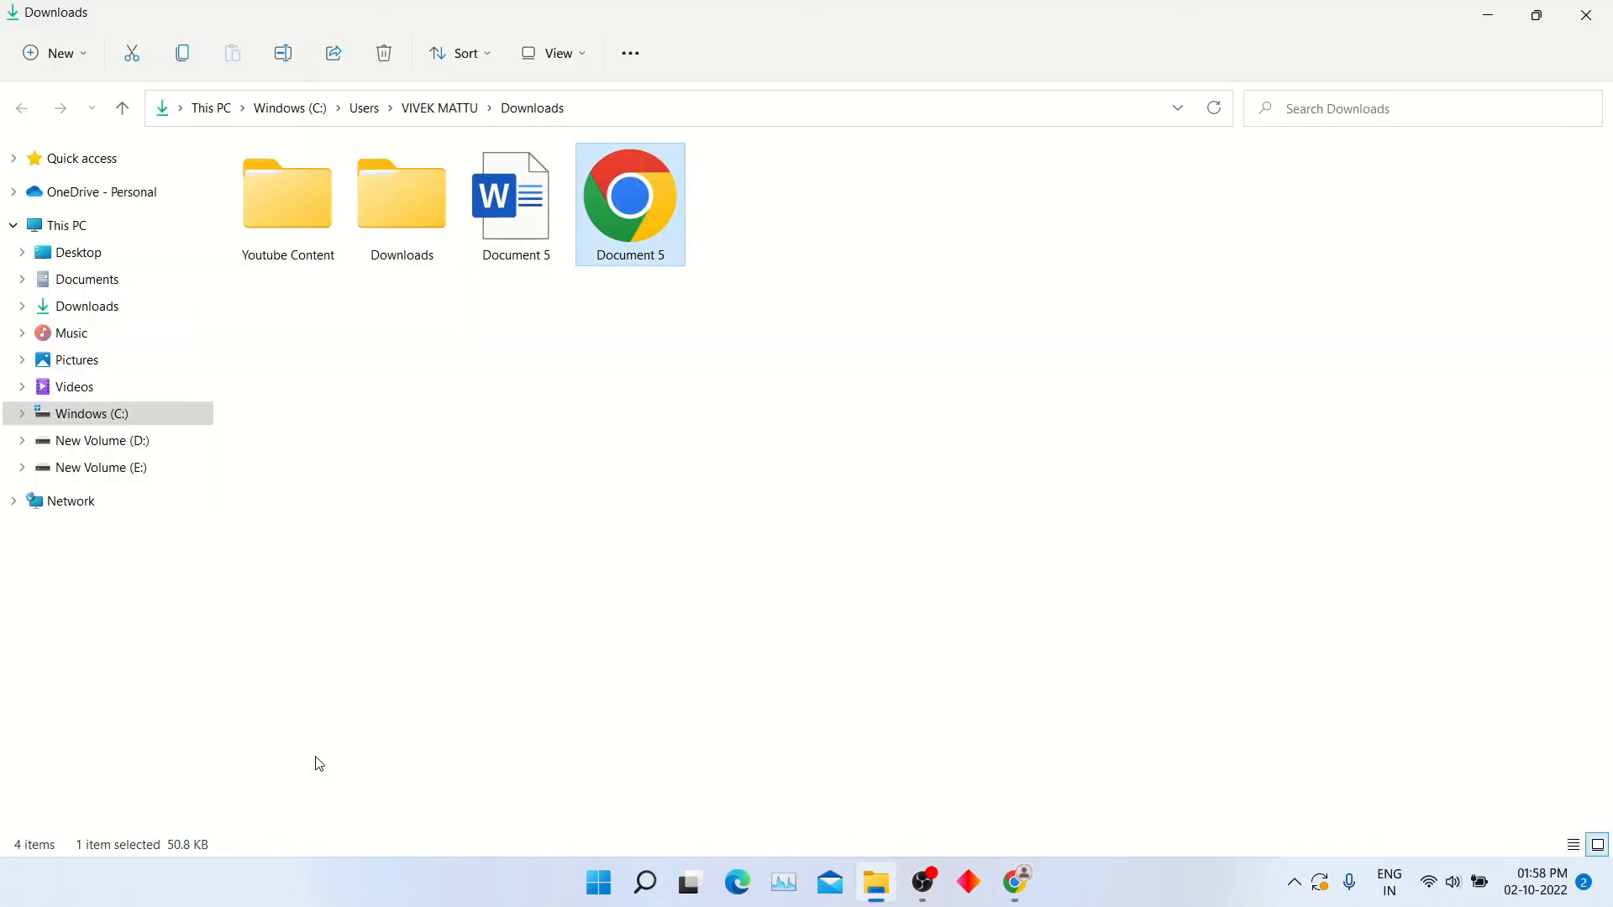
pyautogui.doubleClick(642, 168)
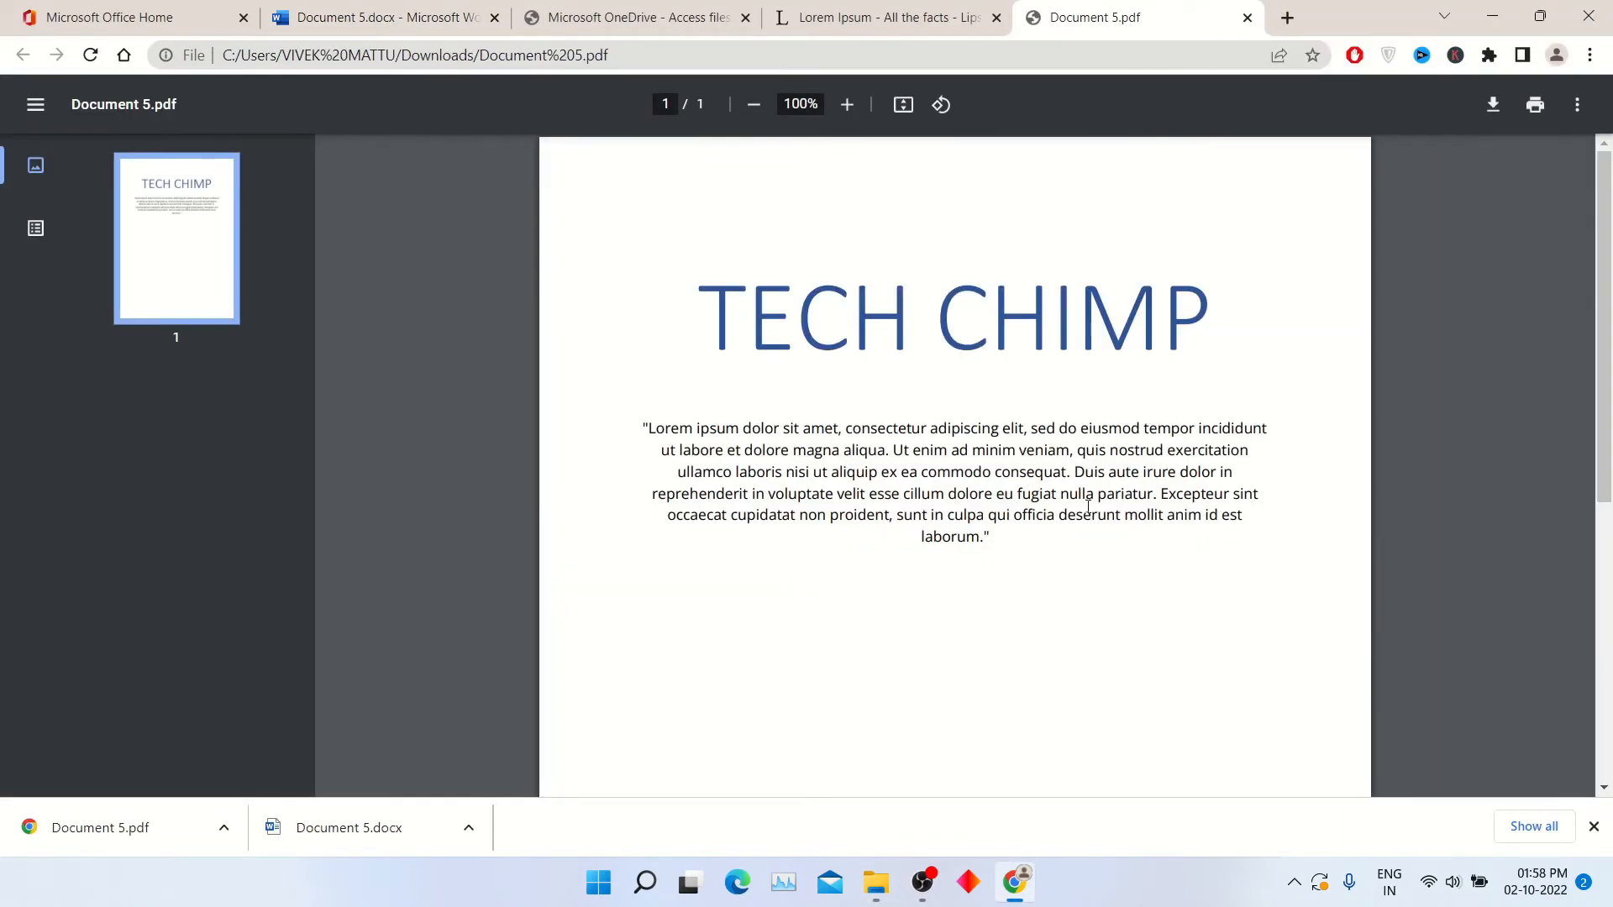
pyautogui.scroll(-5, 839, 521)
pyautogui.scroll(5, 838, 546)
pyautogui.scroll(-5, 840, 577)
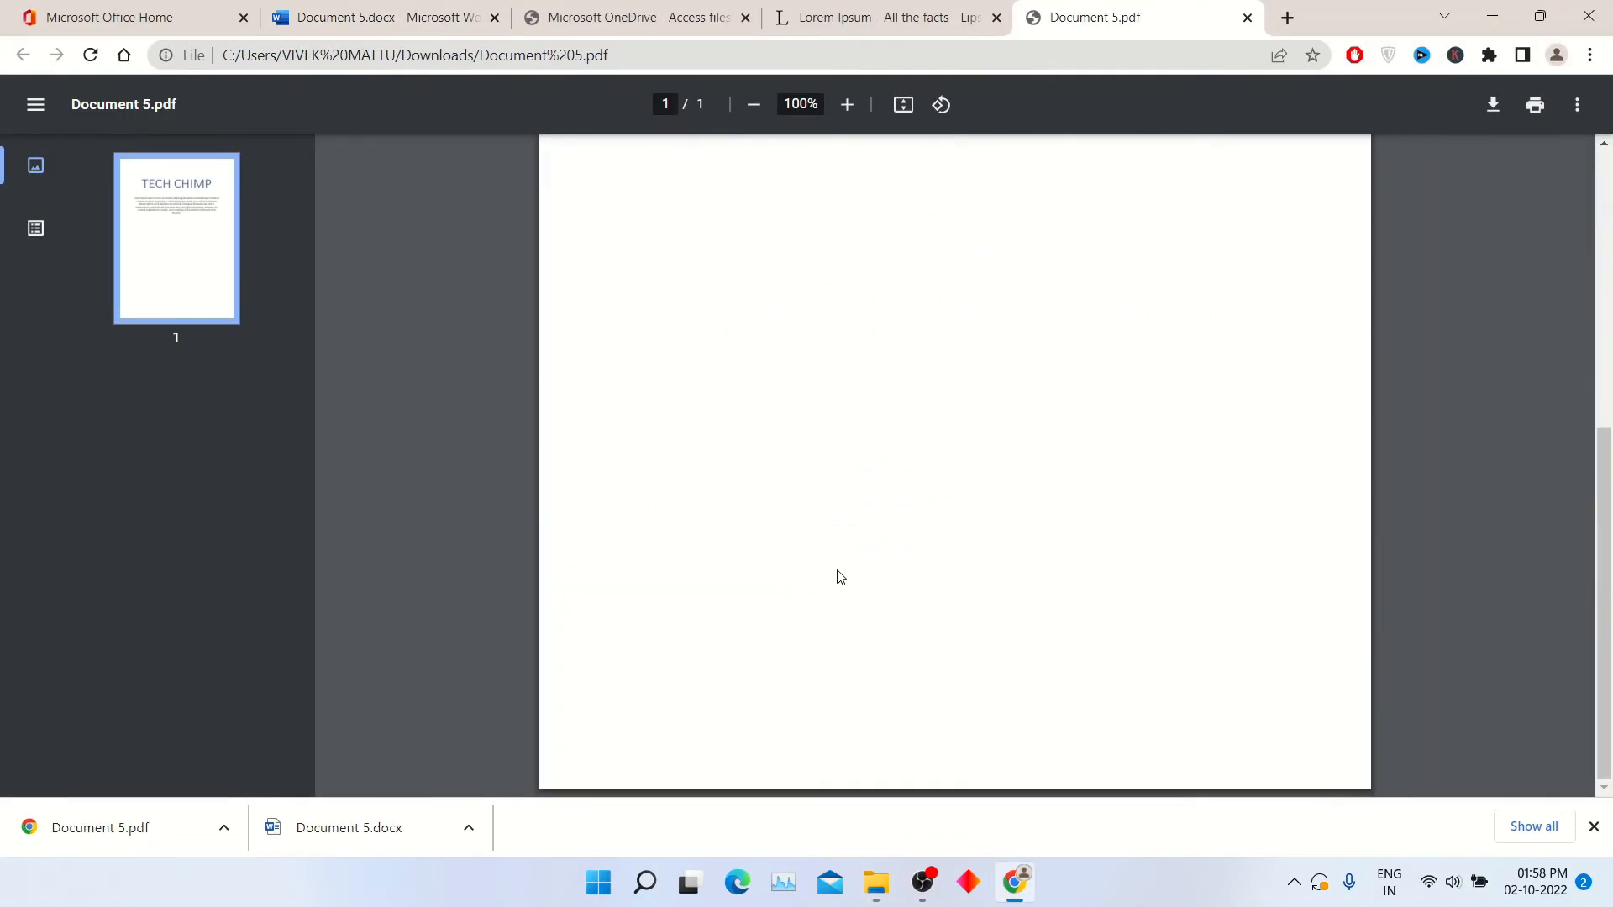
pyautogui.scroll(5, 840, 577)
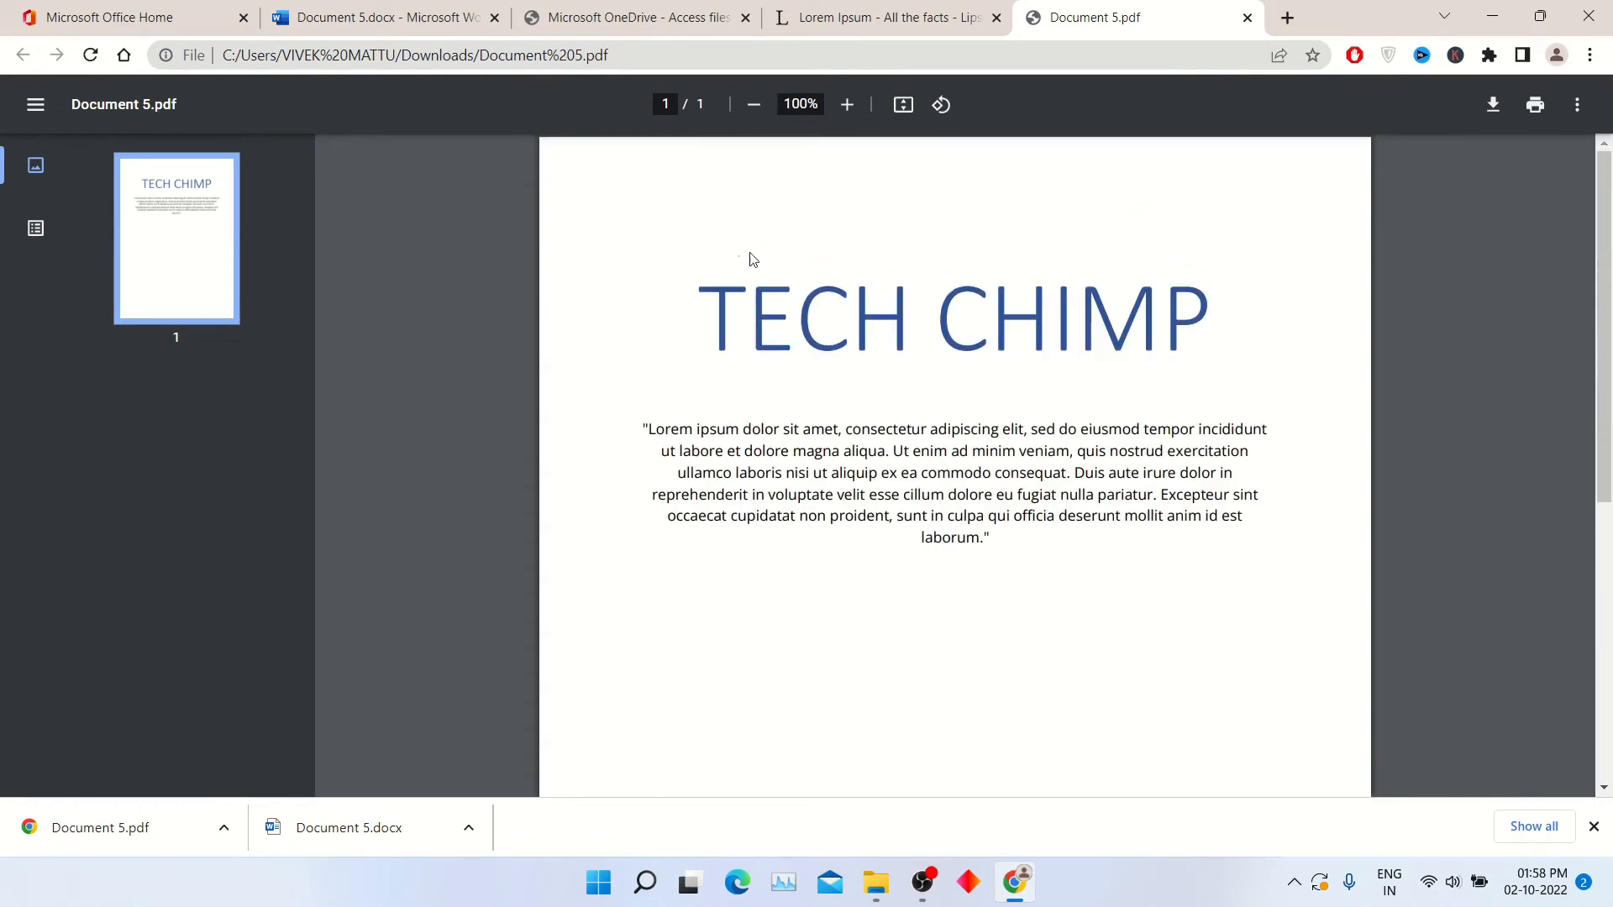
# - Dismiss the document's download dialog and create a PowerPoint presentation from the Tech design template on the Office Create page
pyautogui.click(420, 17)
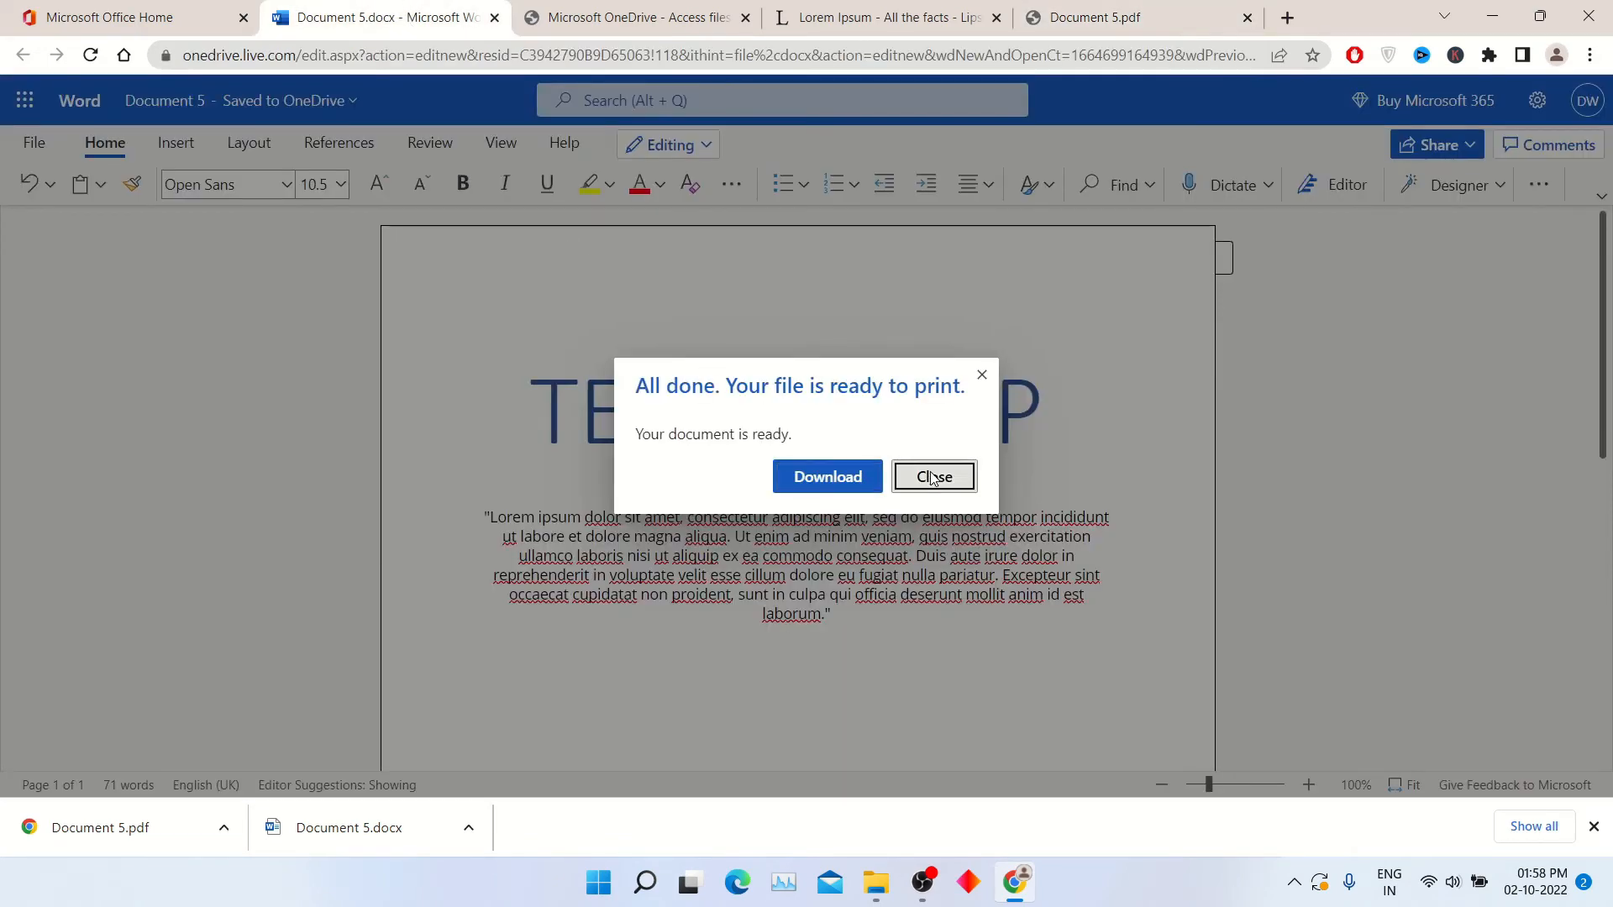
pyautogui.click(932, 476)
pyautogui.click(122, 15)
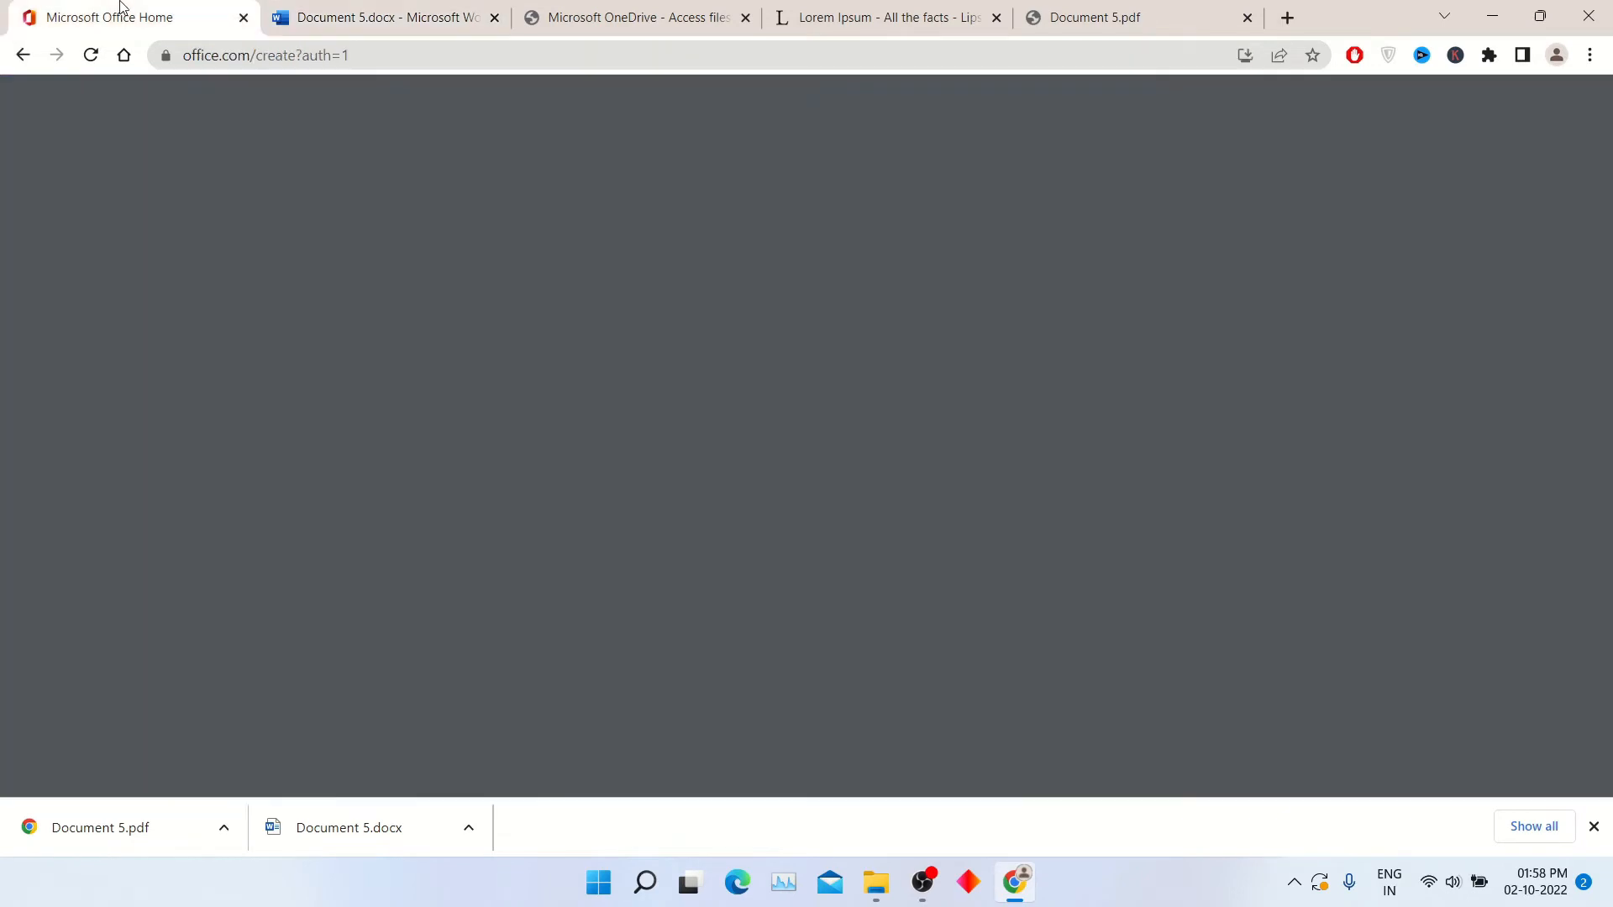
pyautogui.scroll(-2, 340, 534)
pyautogui.scroll(-3, 341, 533)
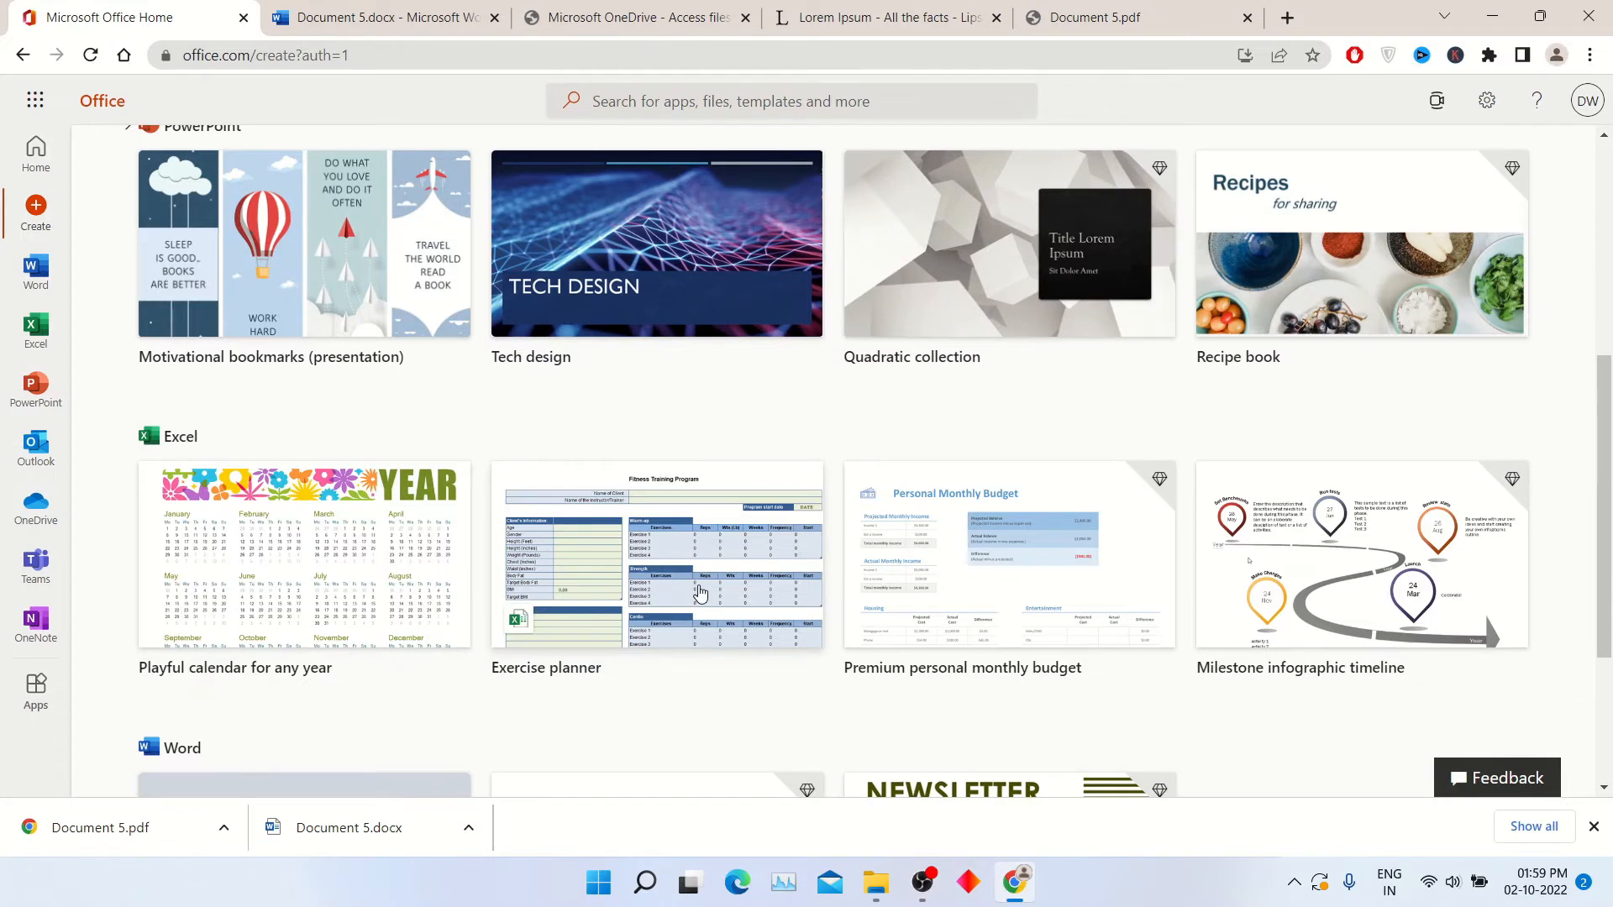
pyautogui.scroll(-3, 550, 593)
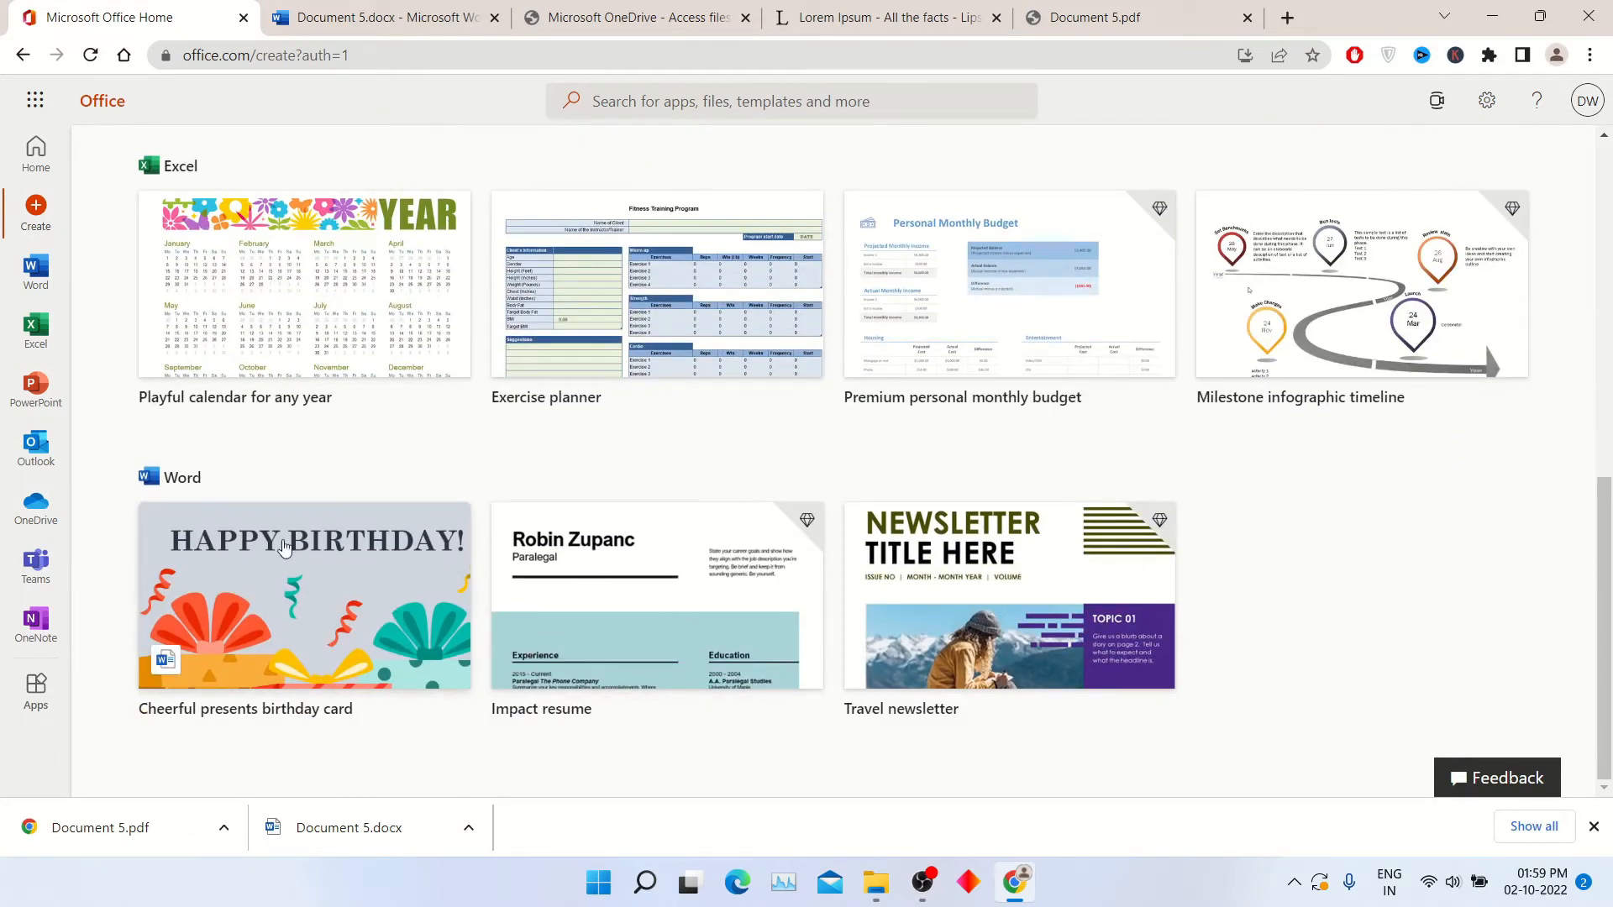
pyautogui.scroll(5, 243, 574)
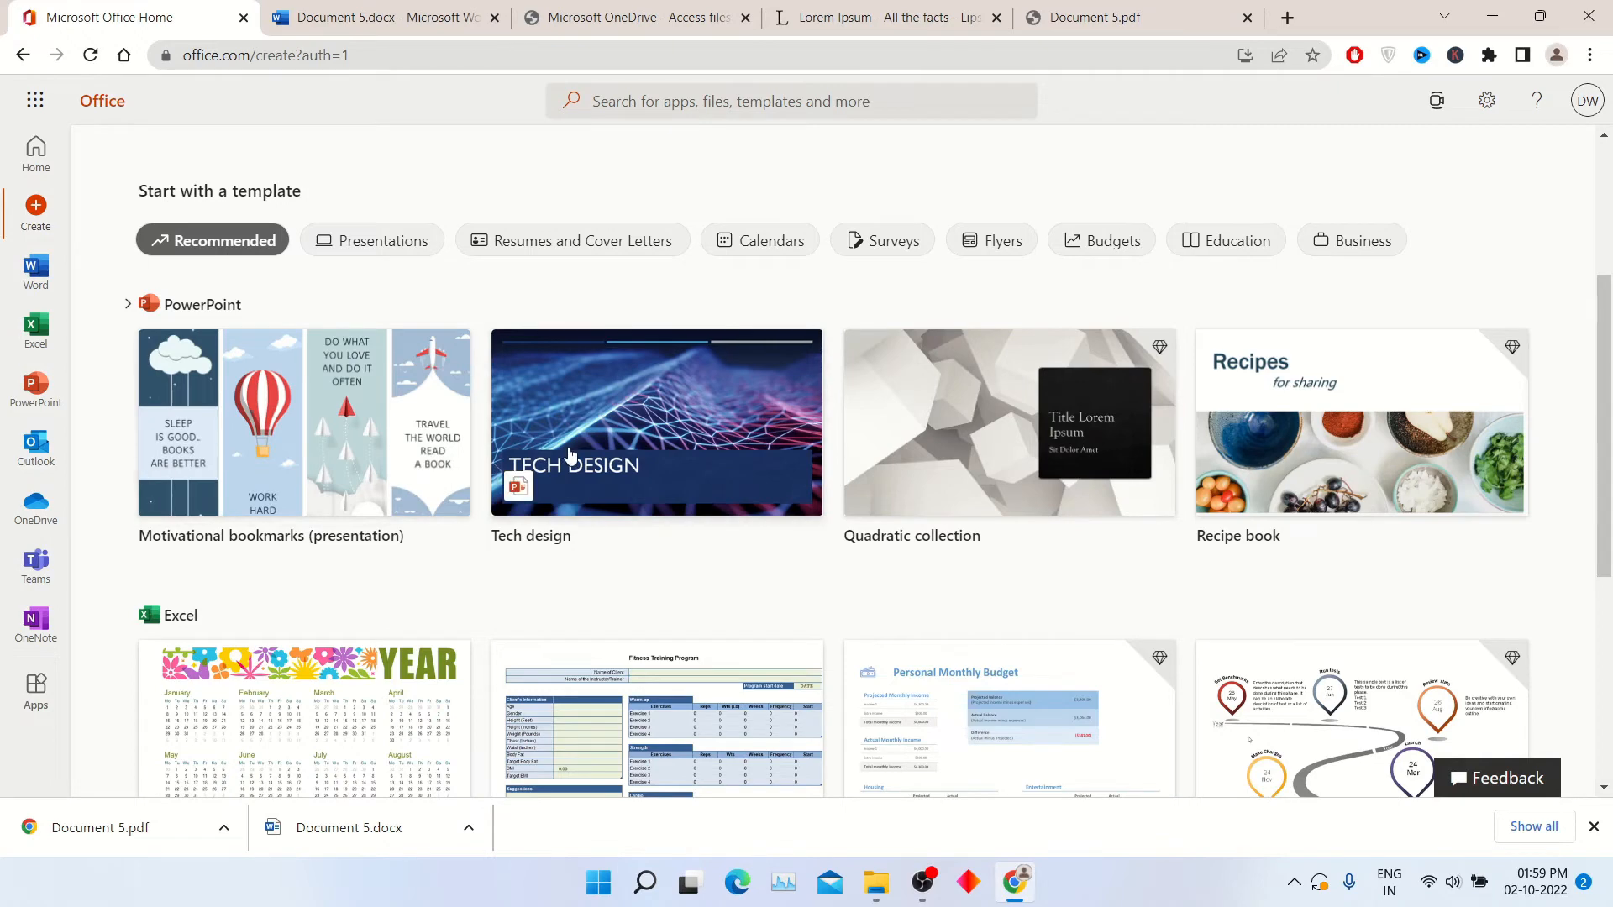
pyautogui.click(587, 428)
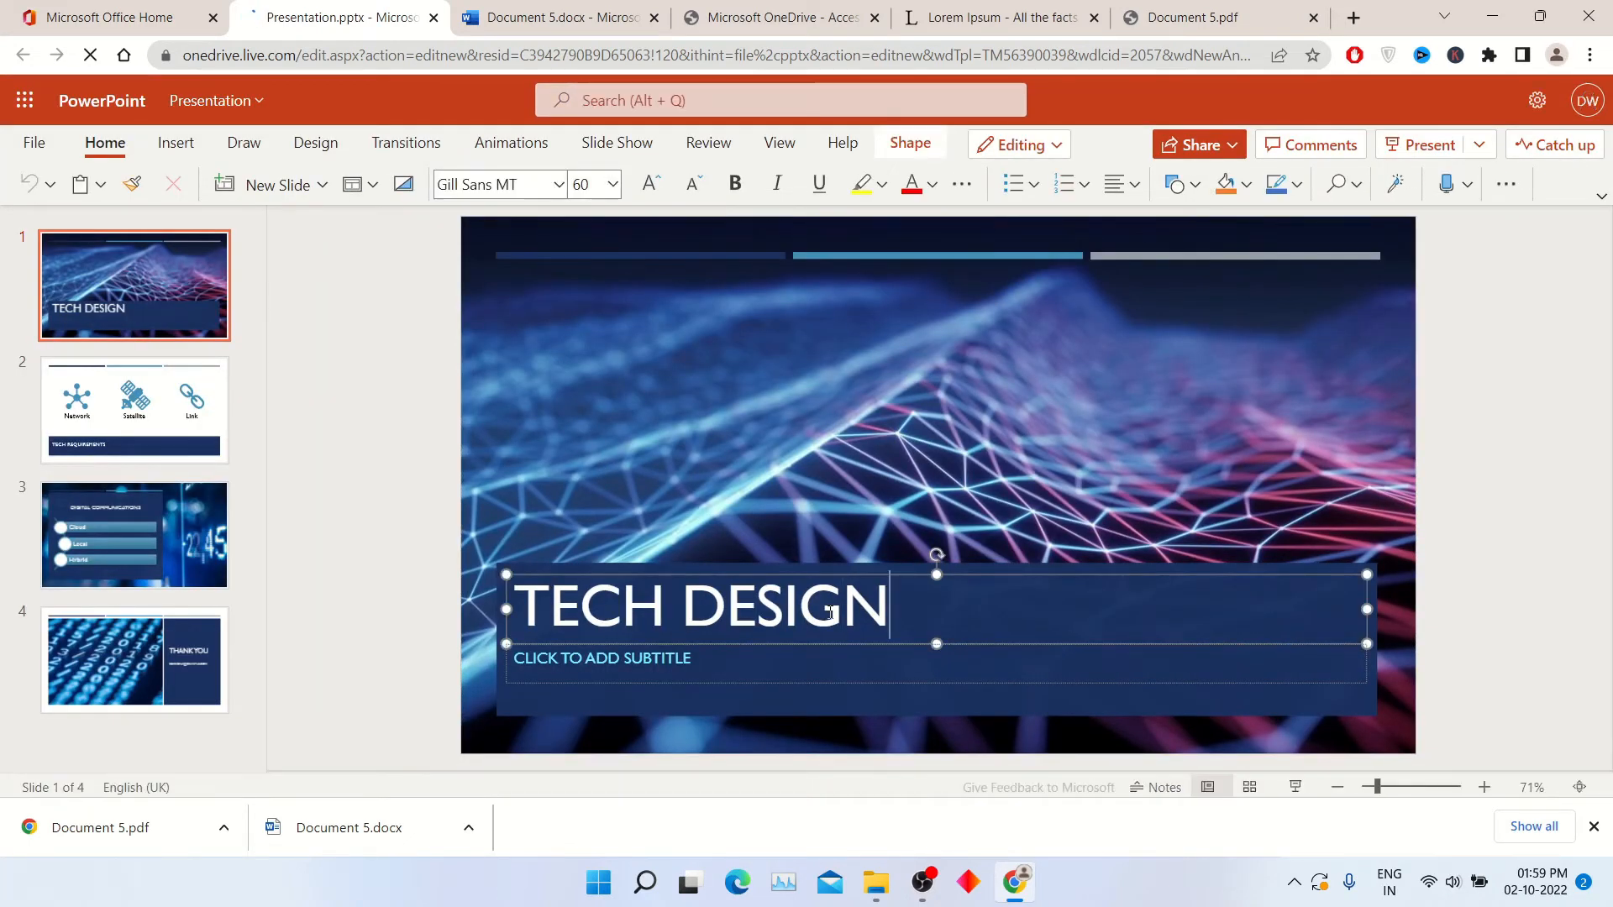
# - Change the first slide's title to TECH CHIMP, dismissing the introductory tips
pyautogui.press('BackSpace')
pyautogui.press('BackSpace')
pyautogui.press('BackSpace')
pyautogui.press('BackSpace')
pyautogui.press('BackSpace')
pyautogui.press('BackSpace')
pyautogui.write('CH C')
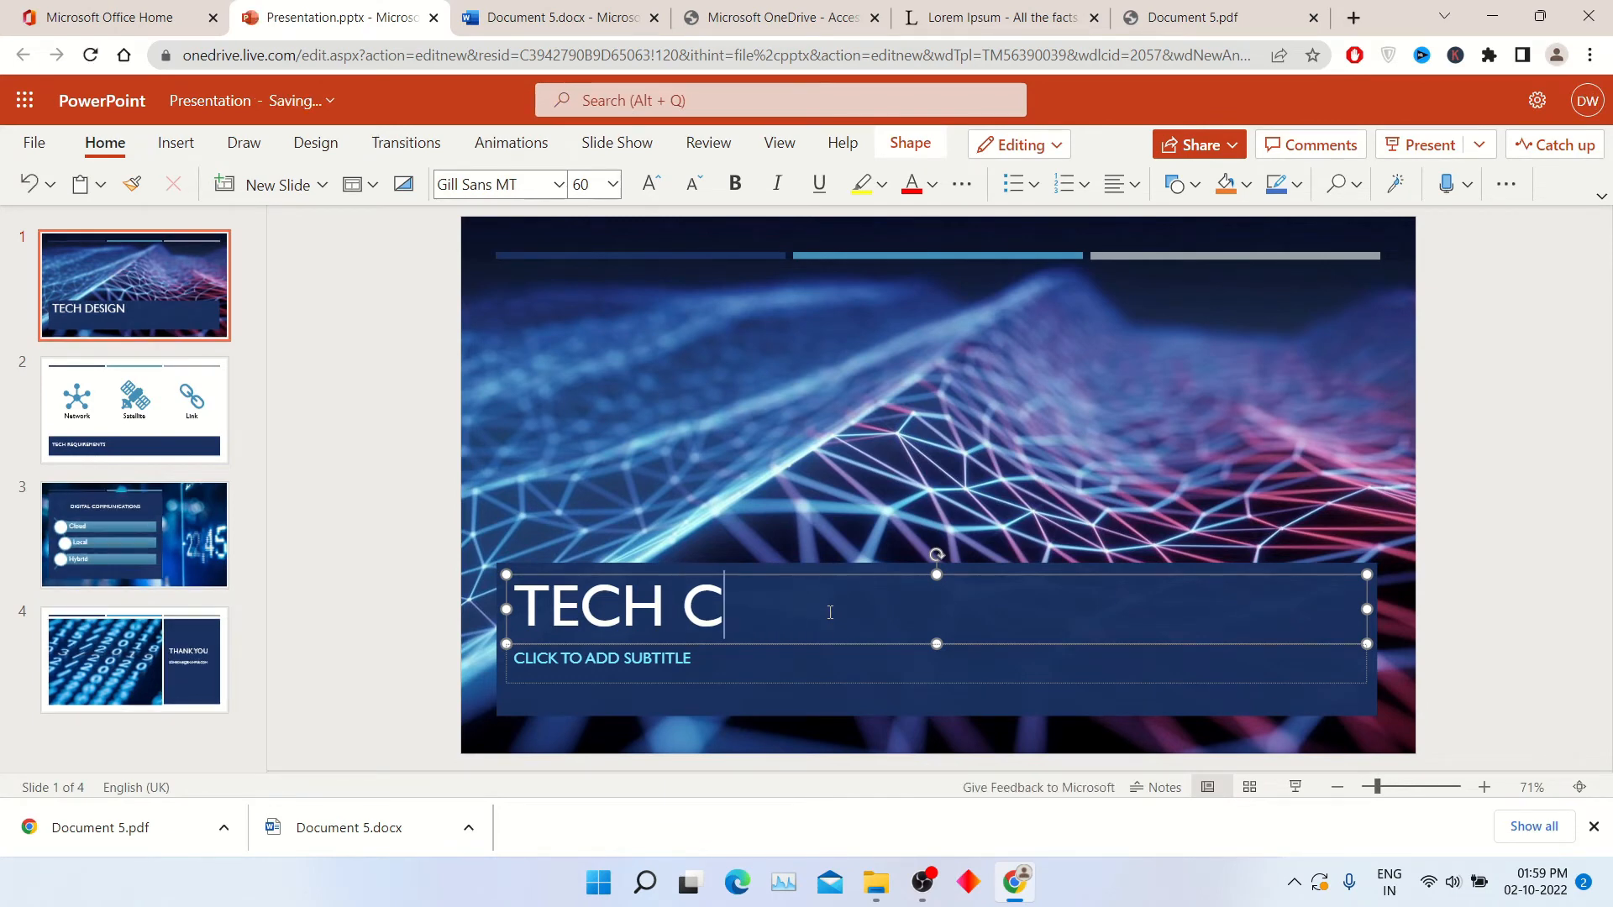
pyautogui.write('HI')
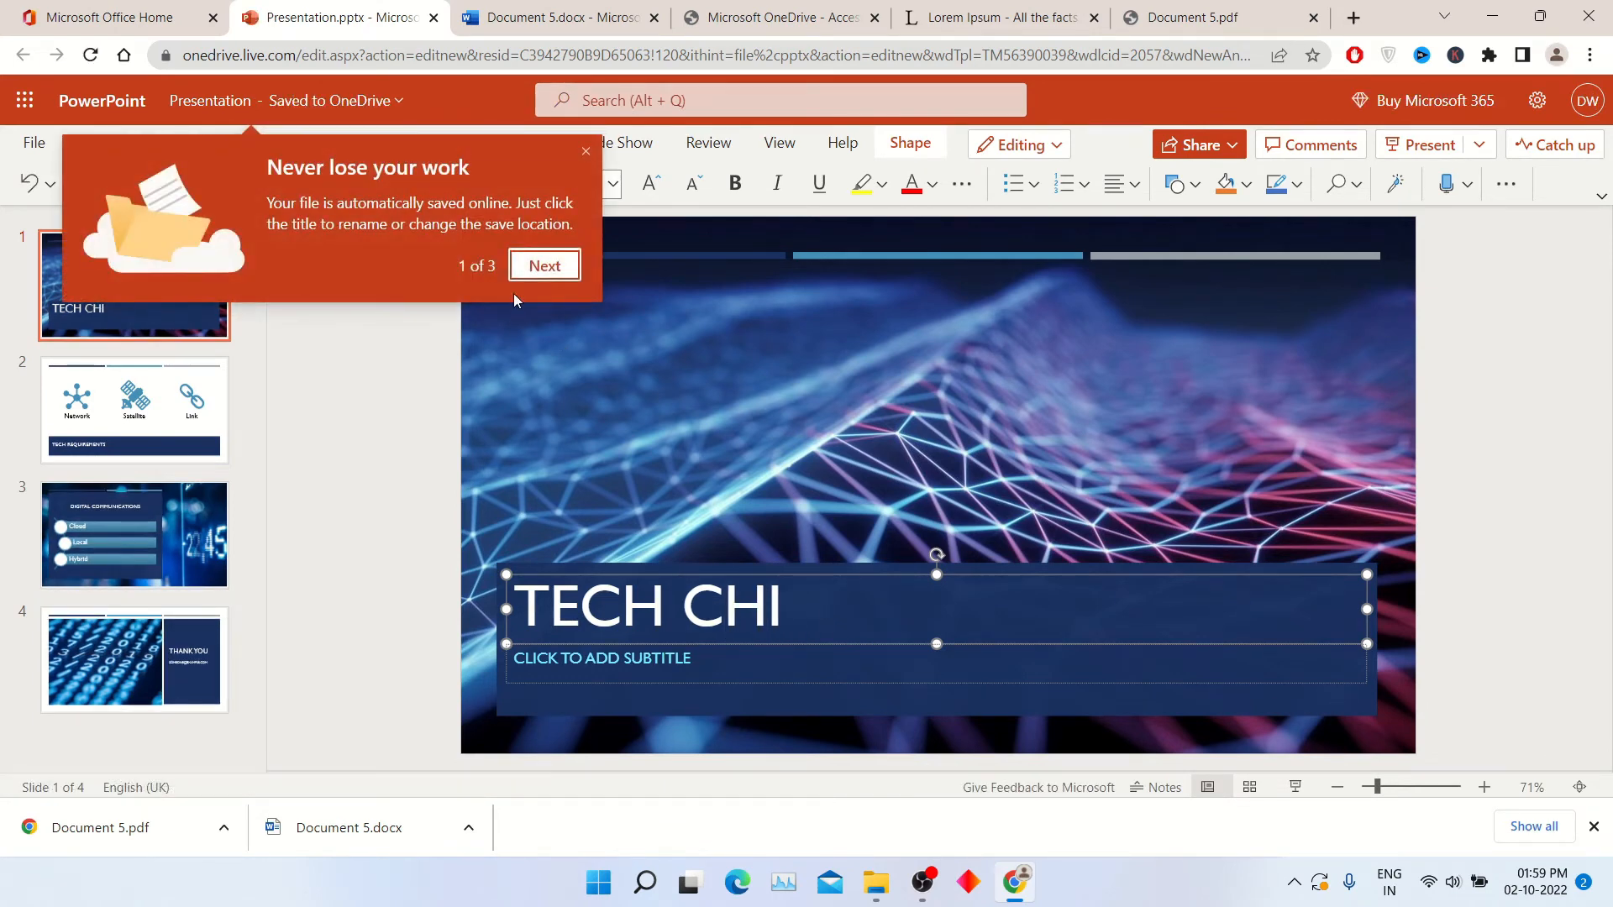
pyautogui.click(542, 268)
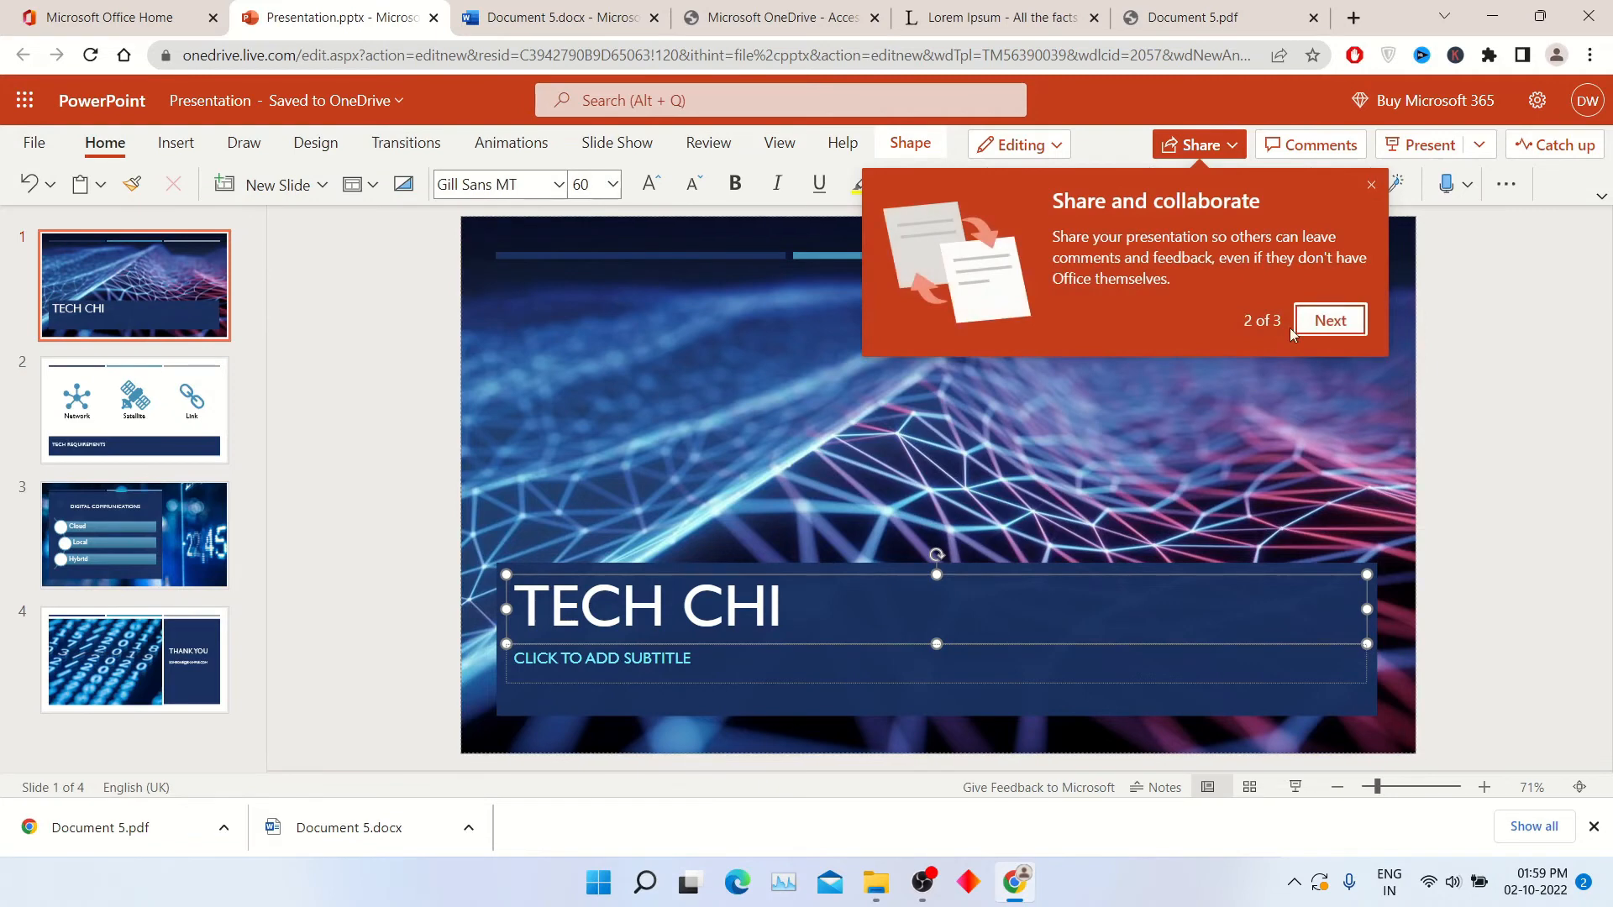
pyautogui.click(1331, 326)
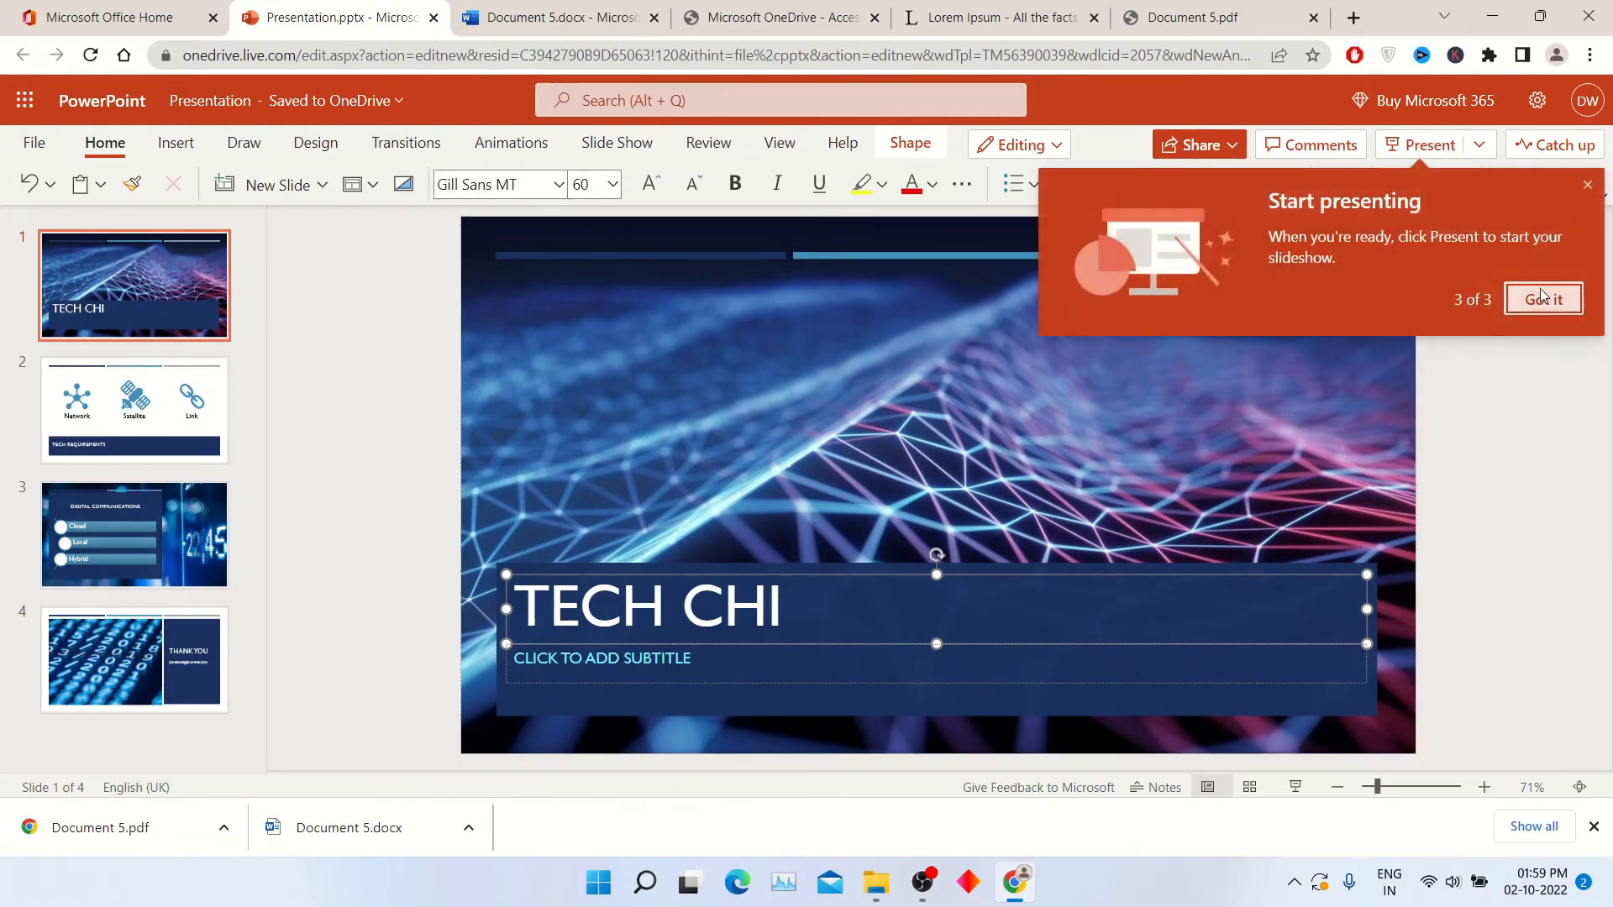
pyautogui.click(1542, 296)
pyautogui.write('MP')
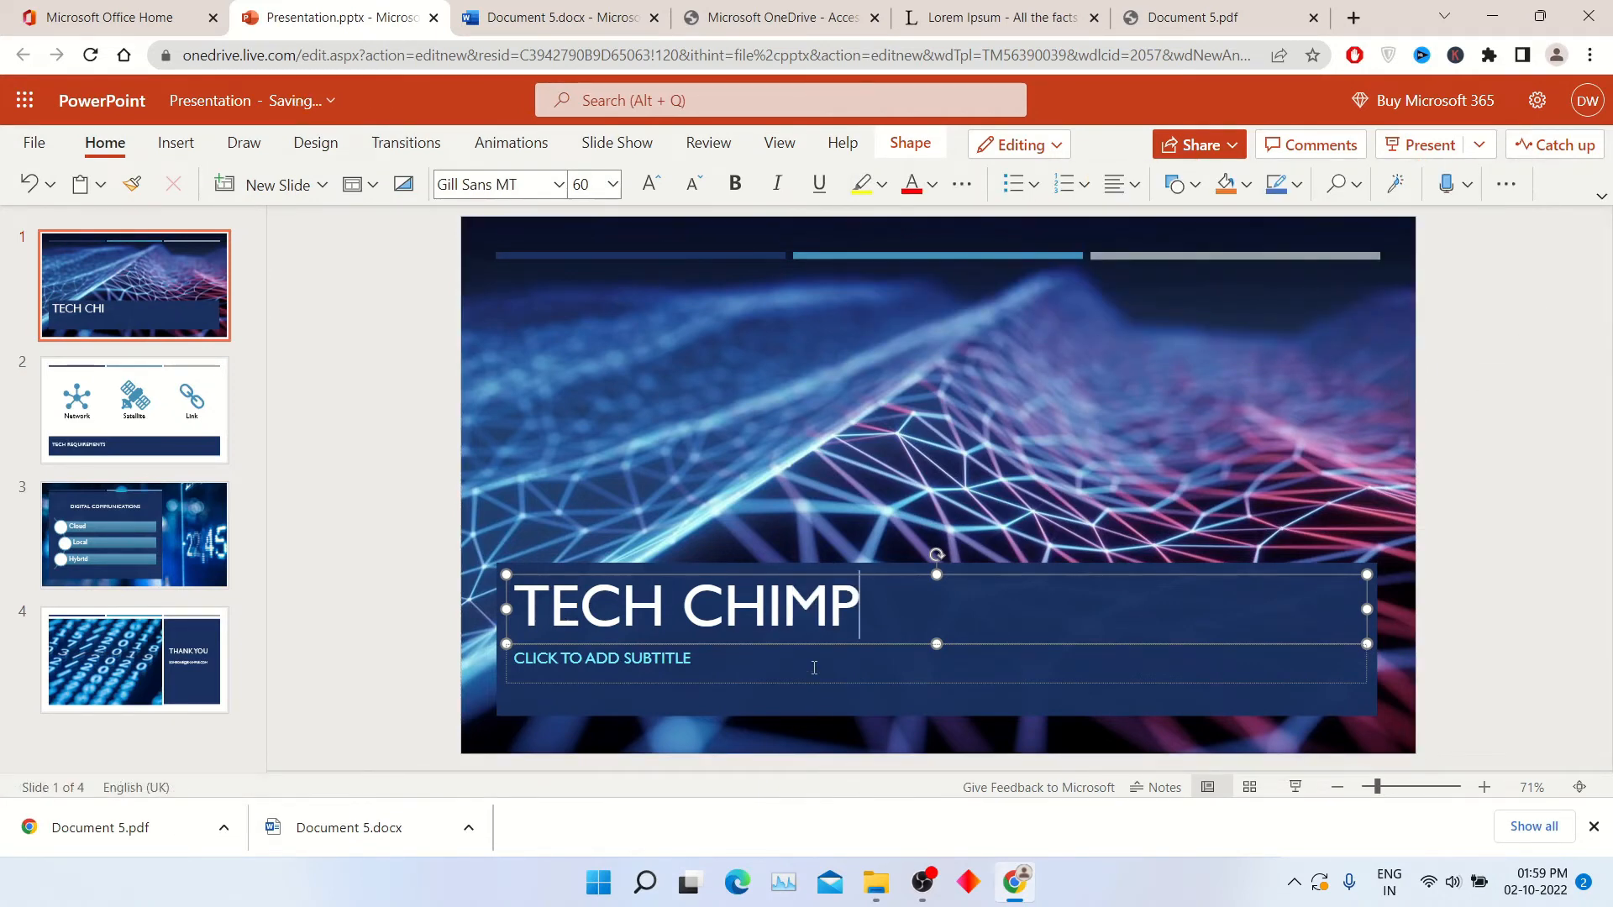
# - Fill the first slide's subtitle with SUBSCRIBE MY YOUTUBE CHANNEL TECH CHIMP
pyautogui.click(814, 668)
pyautogui.write('su')
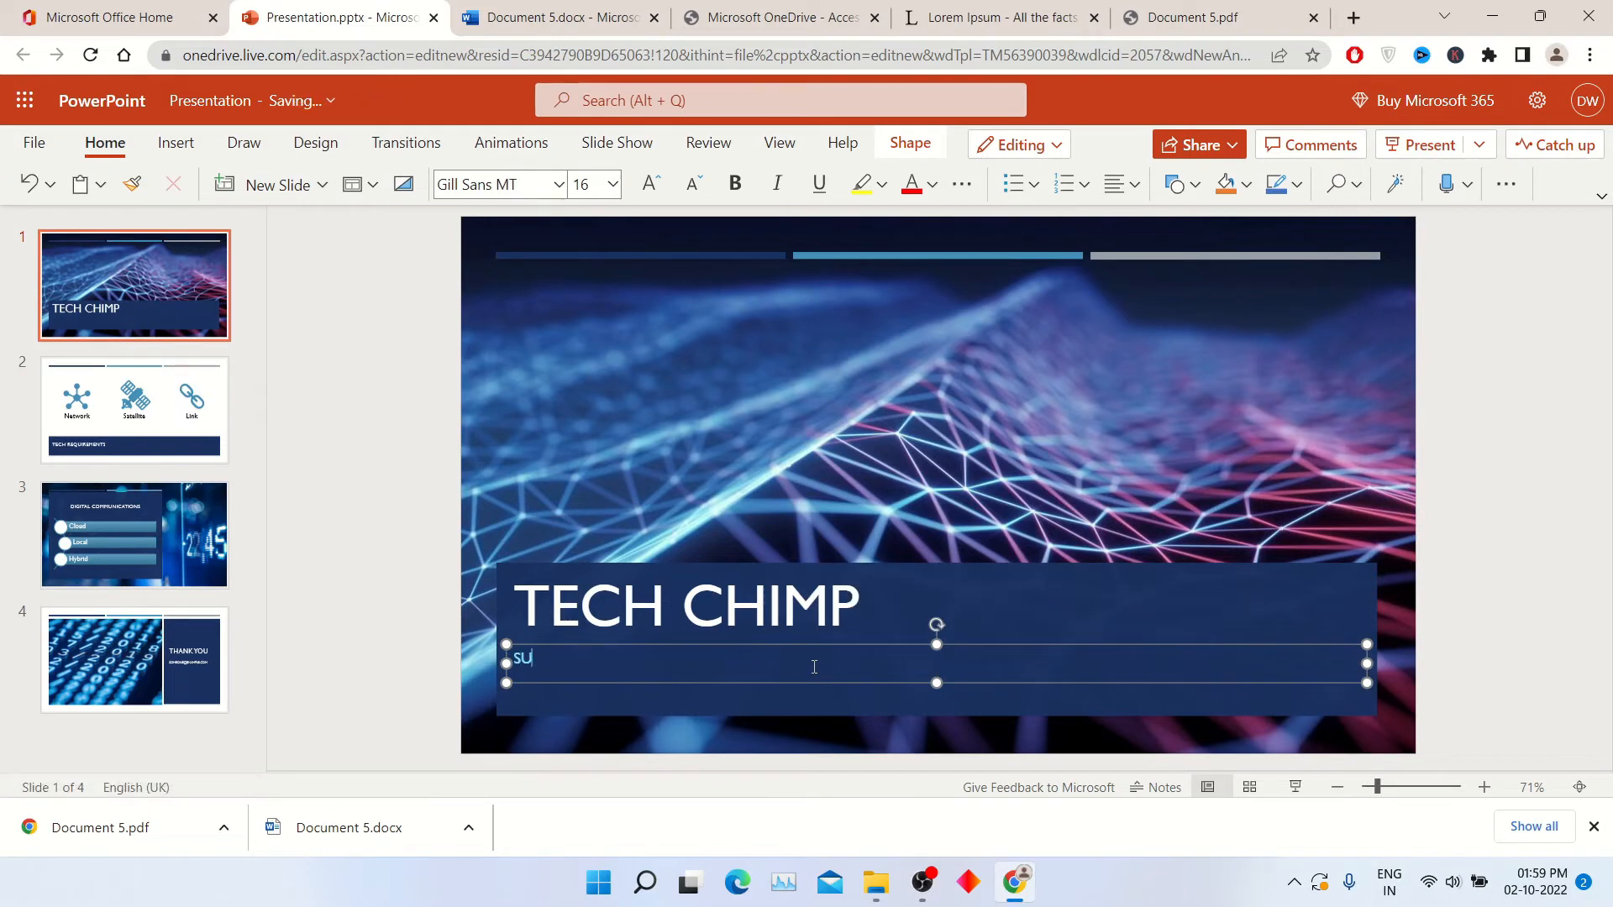
pyautogui.write('bscribe my ')
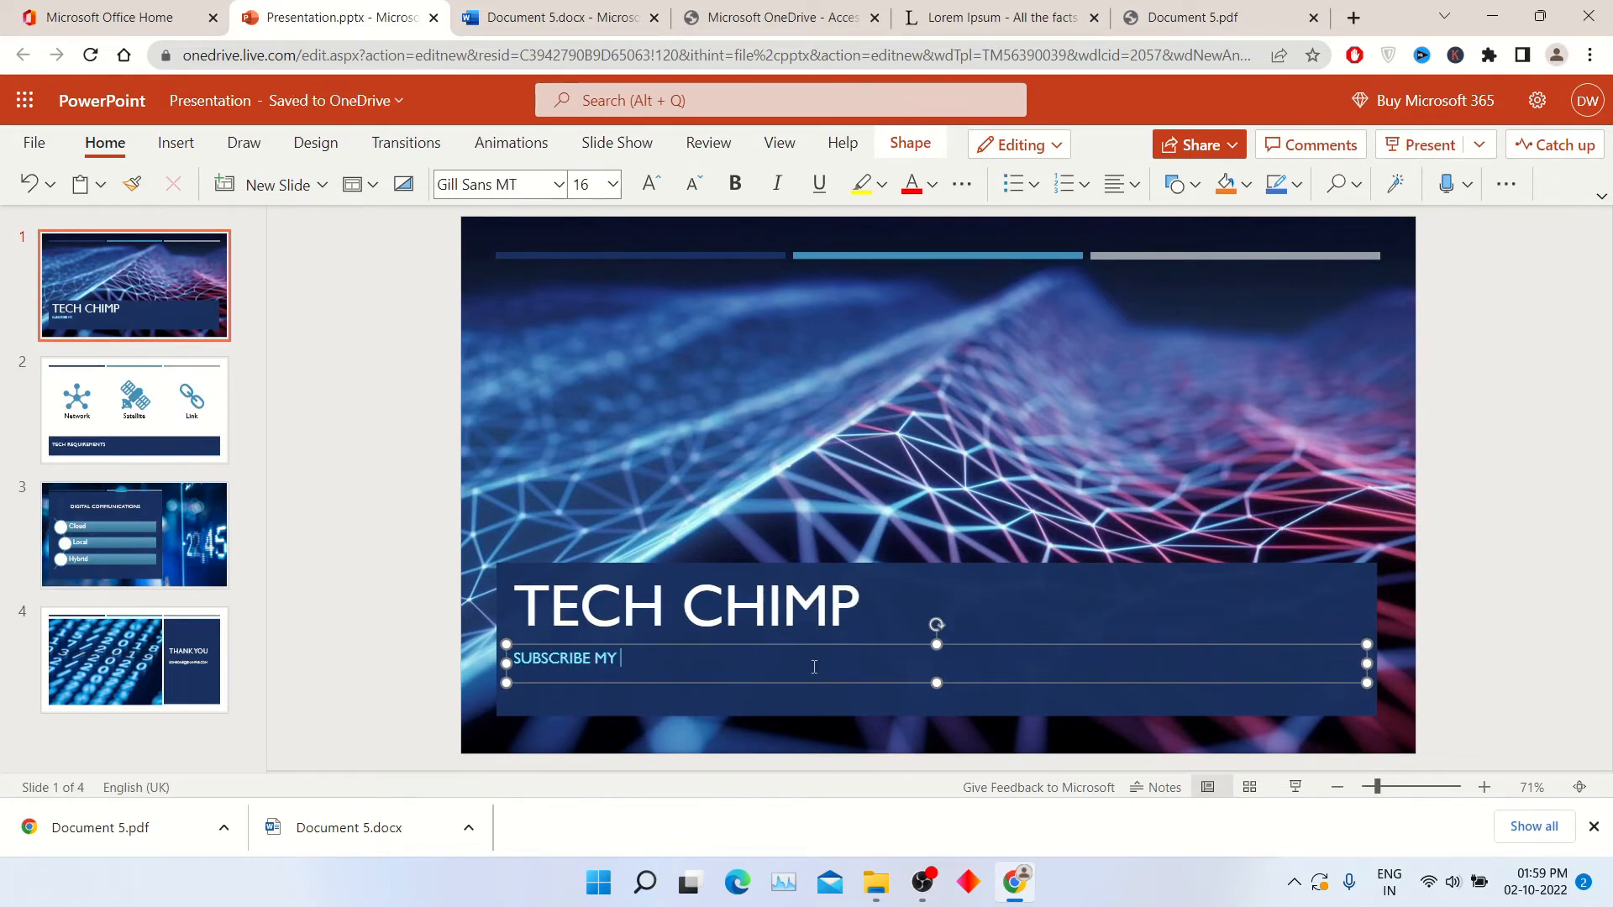
pyautogui.write('yourube')
pyautogui.press('BackSpace')
pyautogui.press('BackSpace')
pyautogui.write('tube channel t')
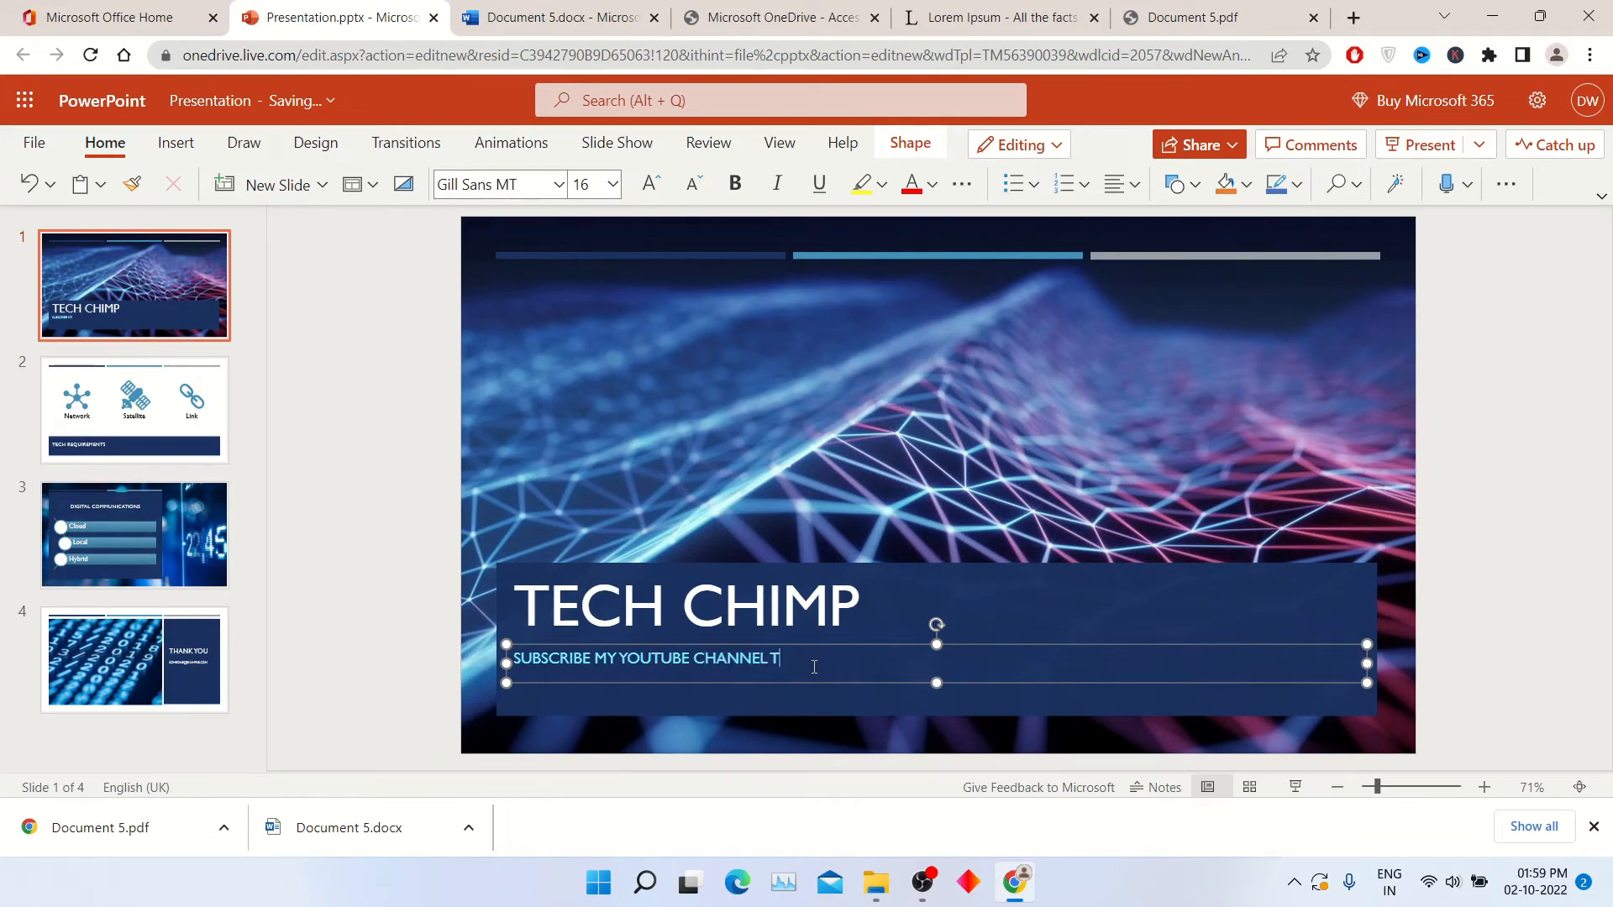
pyautogui.write('ech ch')
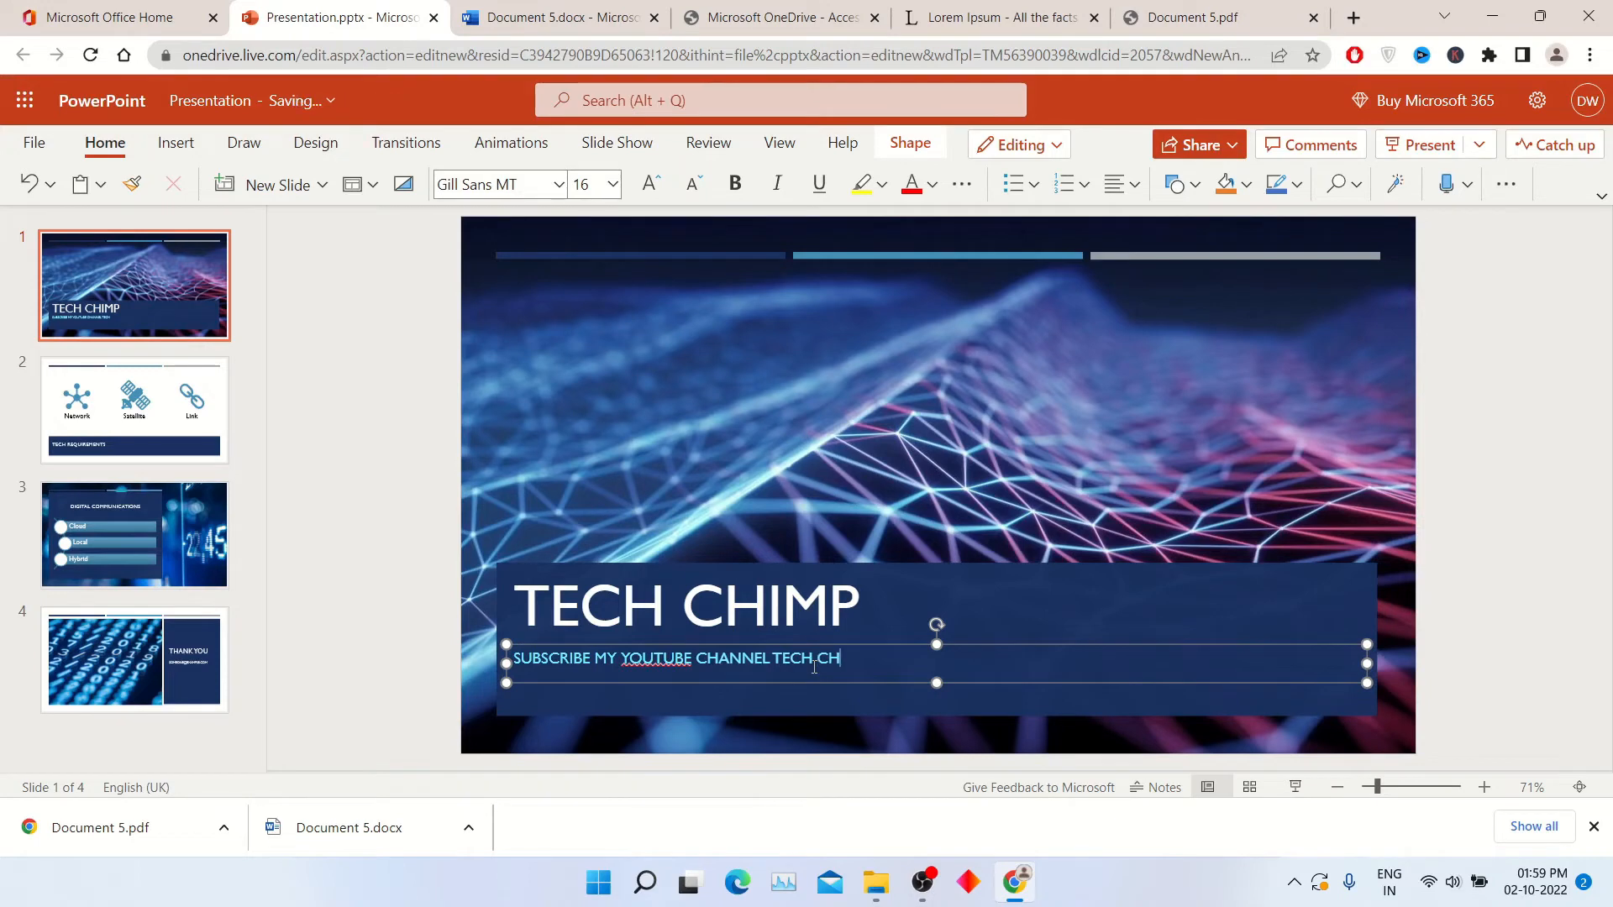
pyautogui.write('imp')
pyautogui.click(1570, 435)
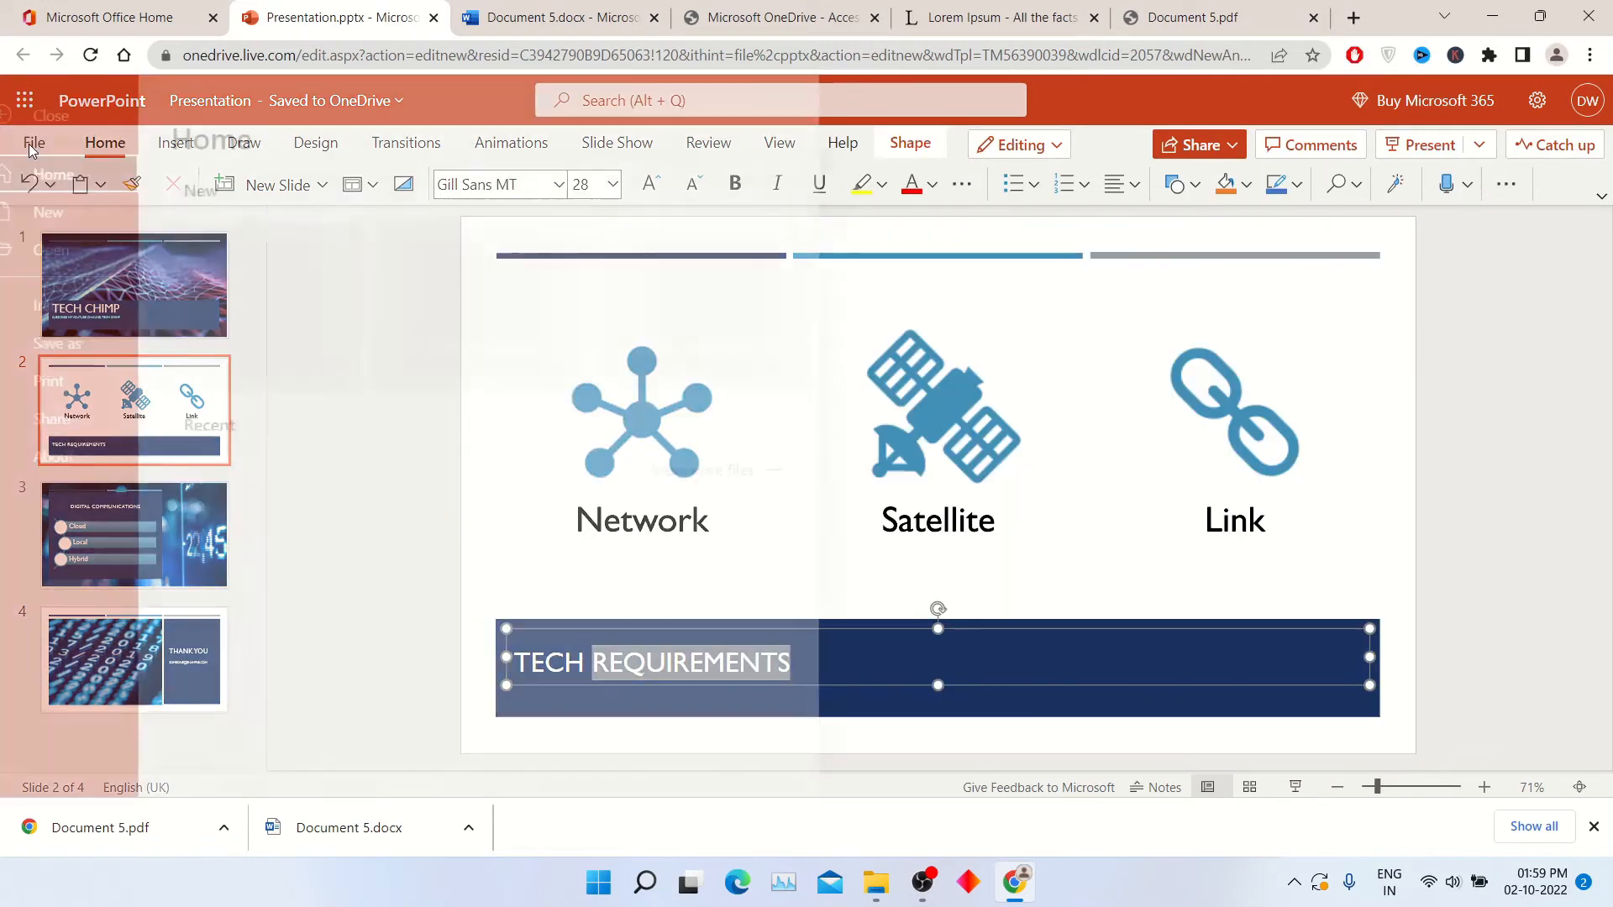
# - Download a copy of the presentation to the computer as a PowerPoint file
pyautogui.click(34, 143)
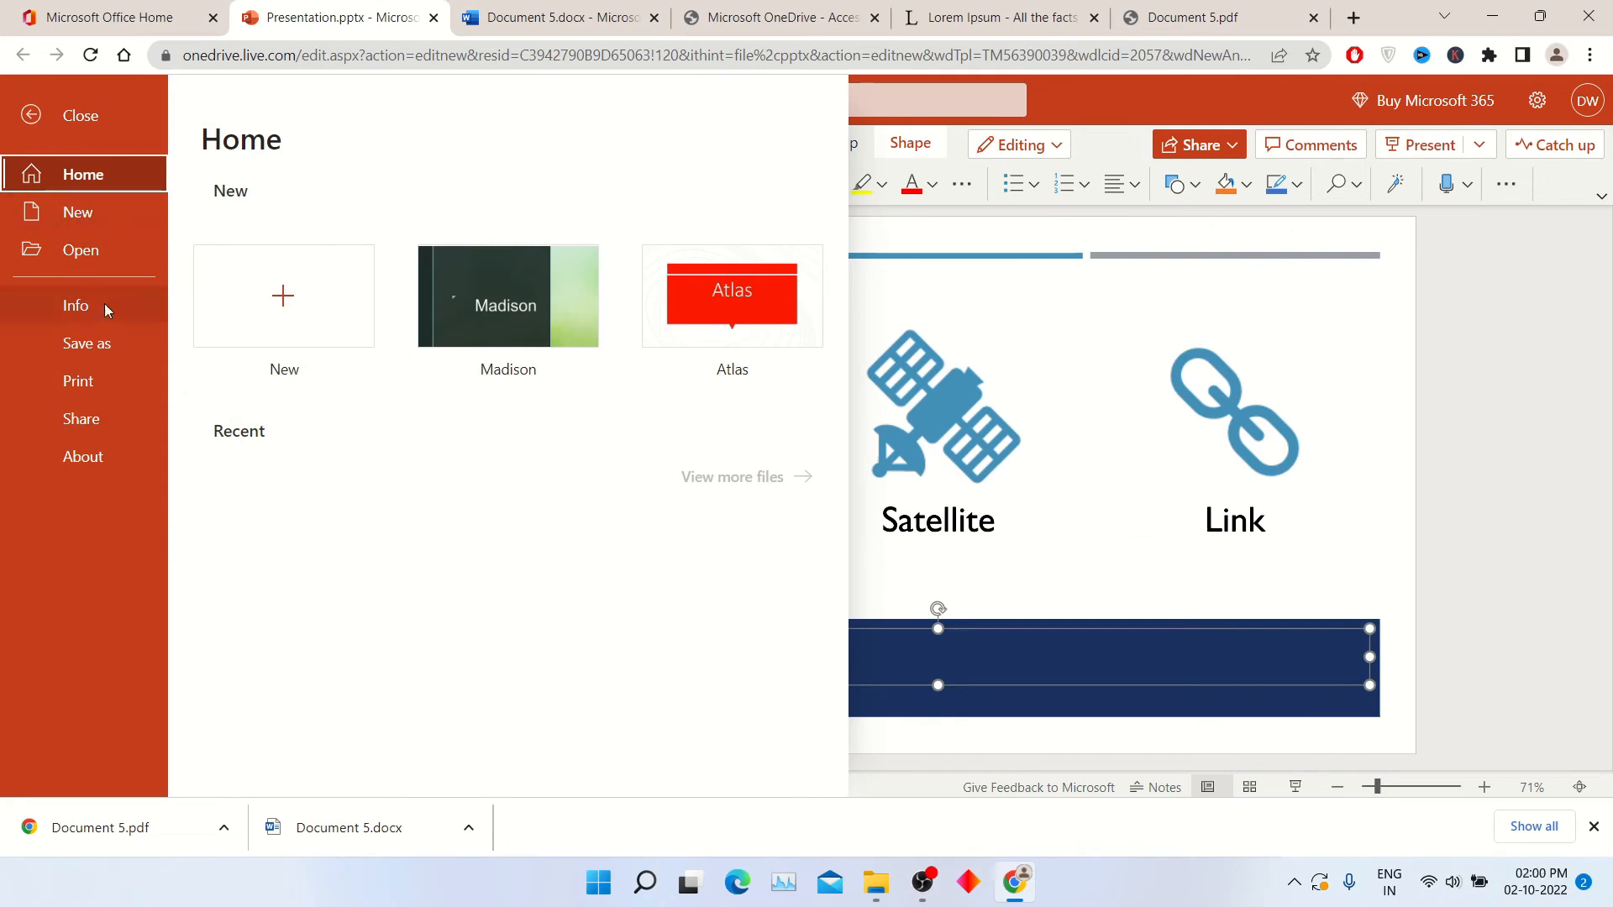
pyautogui.click(108, 342)
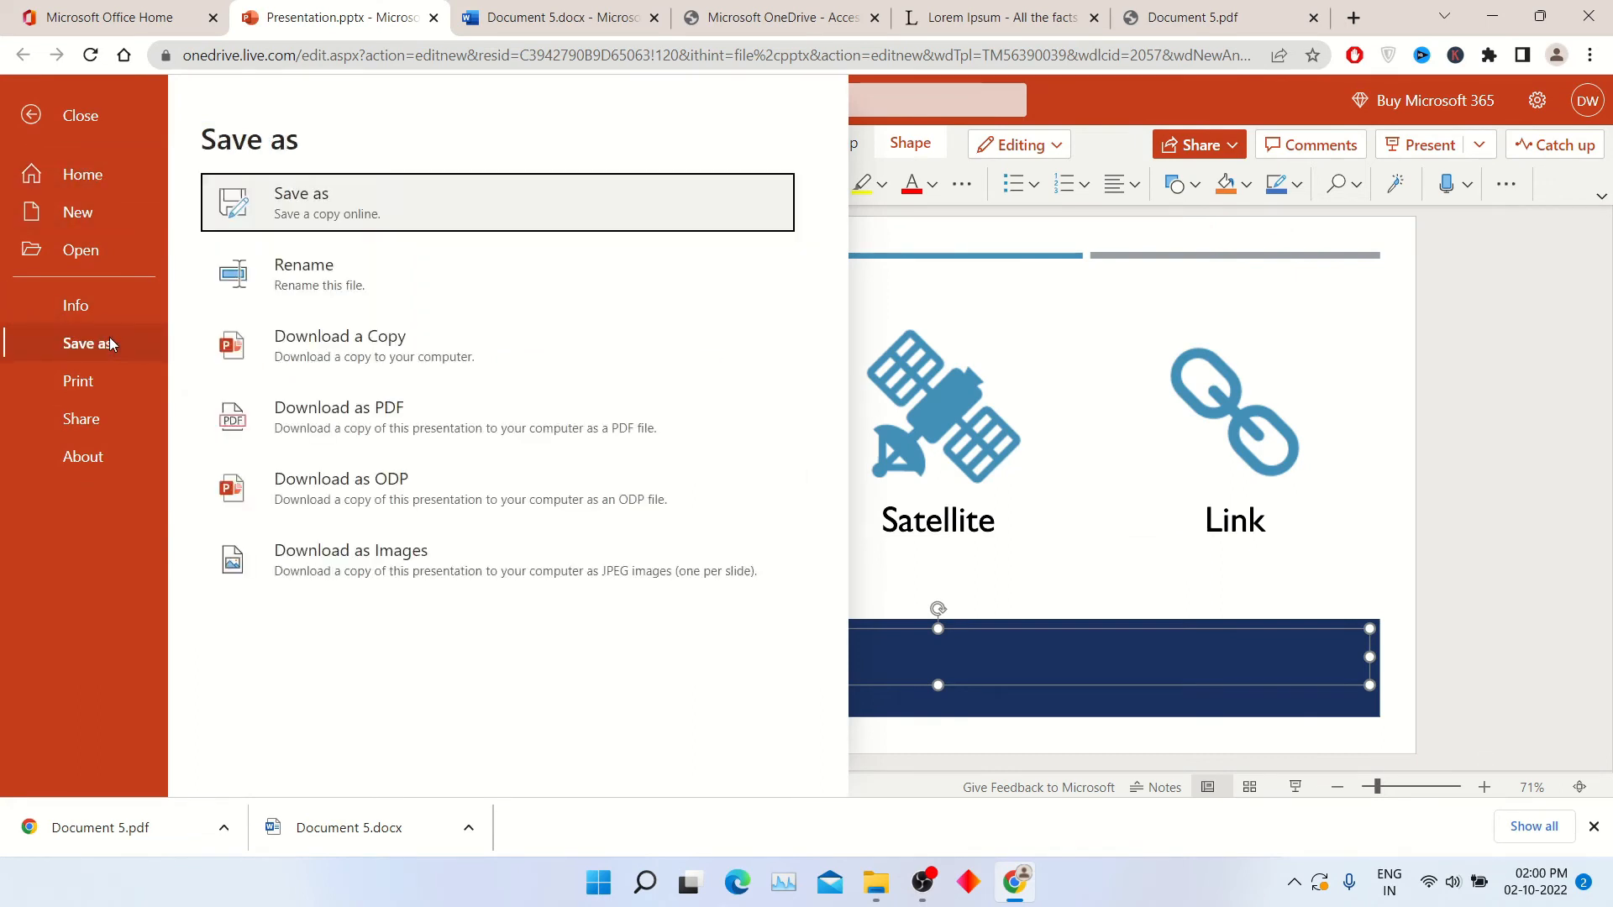
pyautogui.click(551, 363)
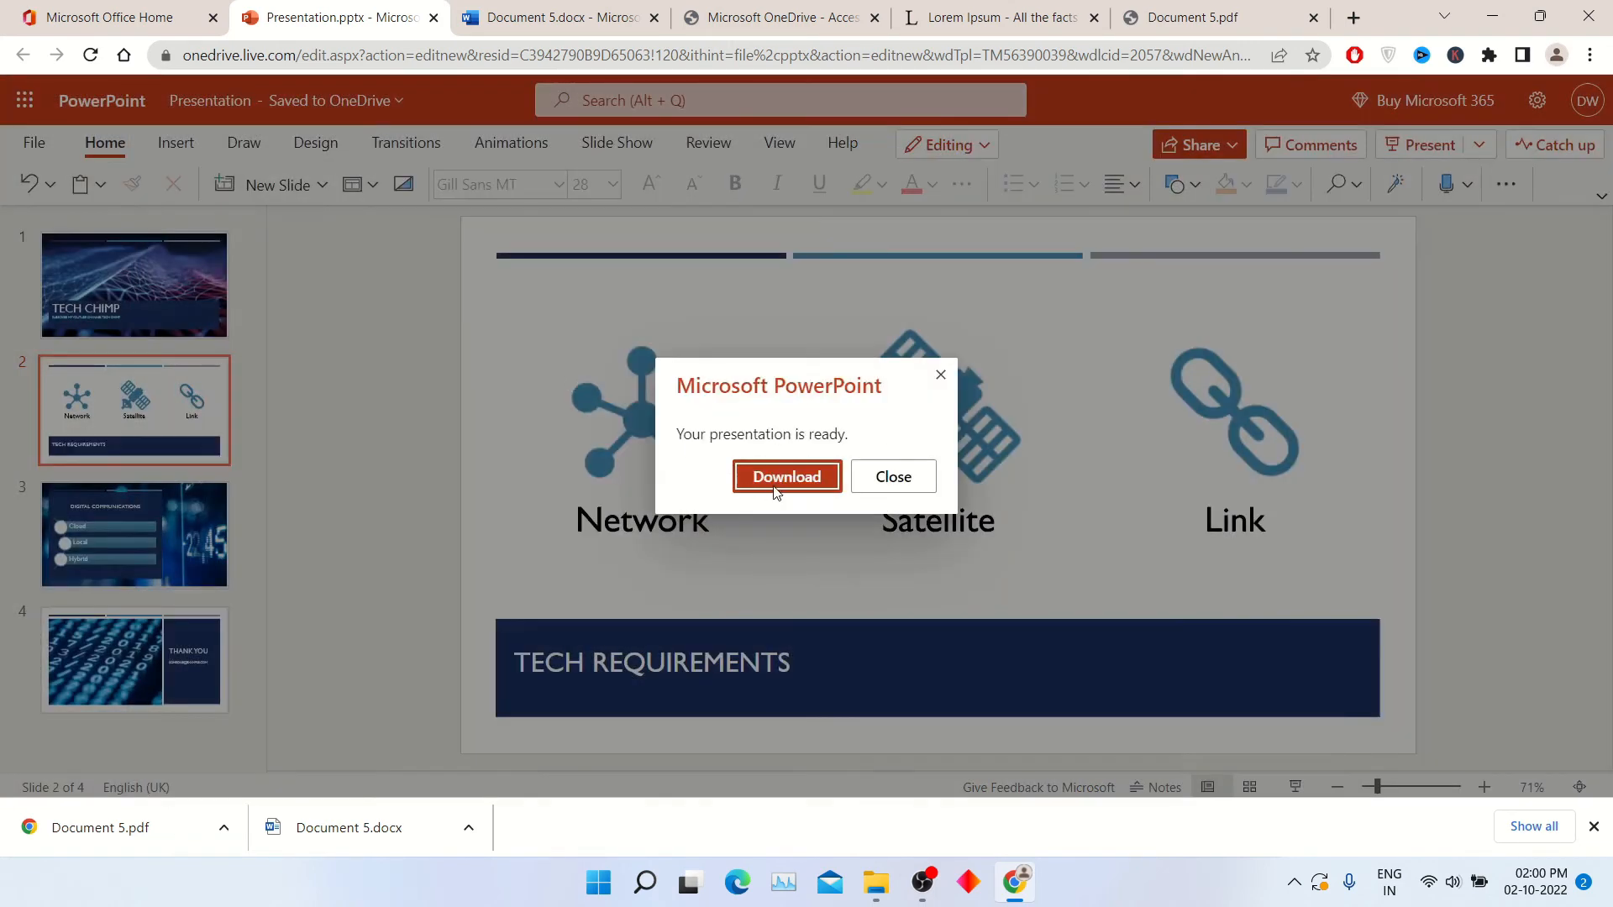
pyautogui.click(787, 477)
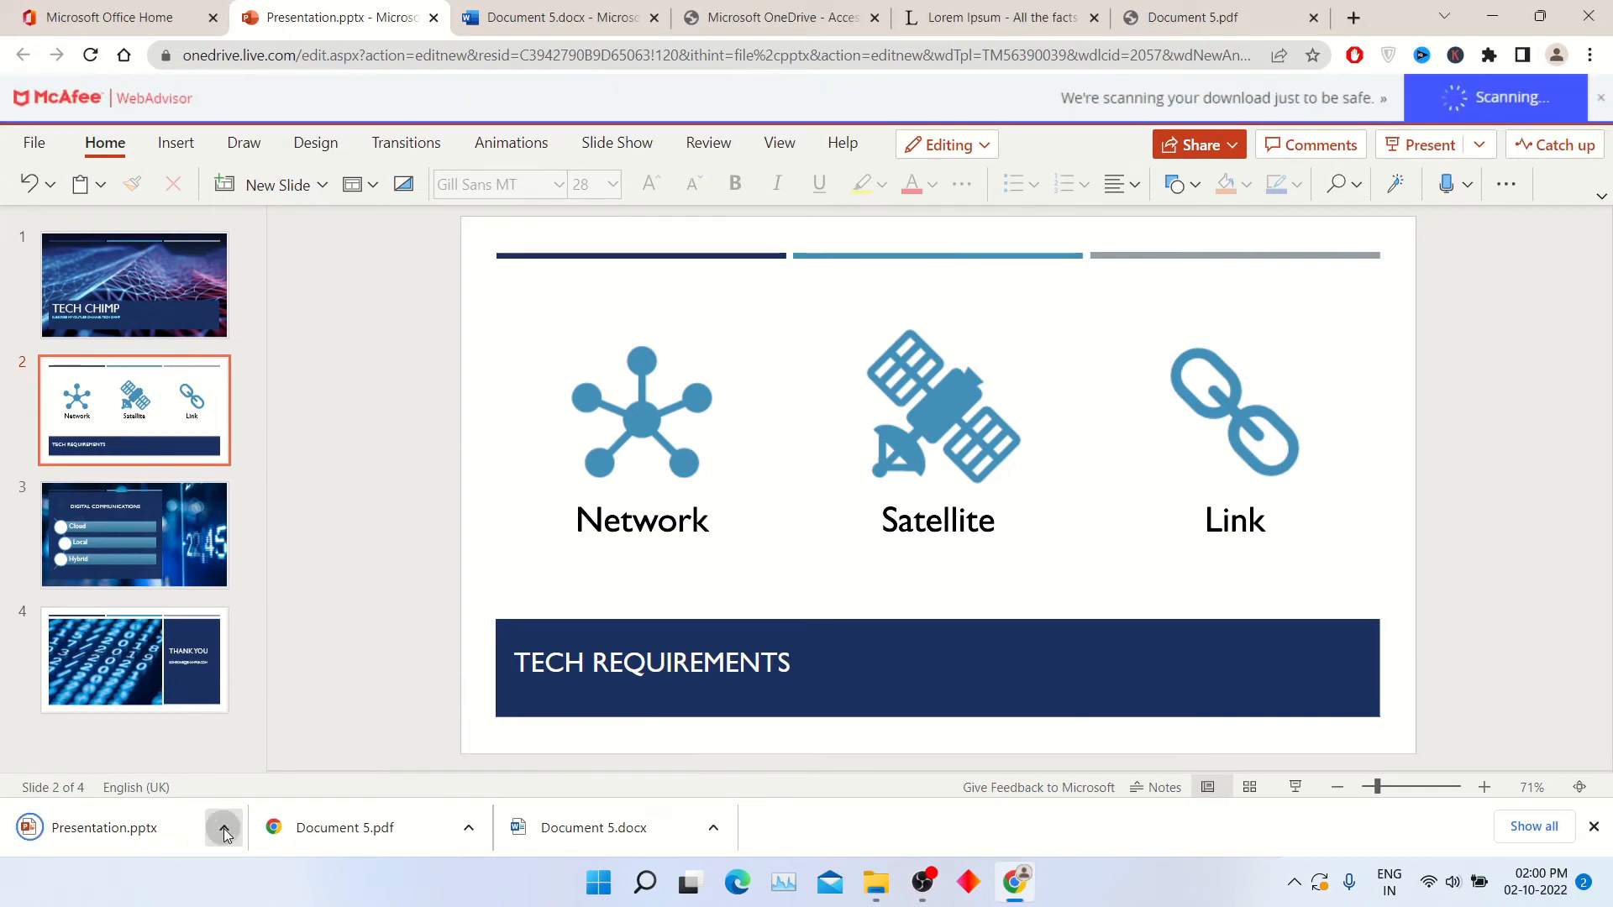
# - Show the downloaded Presentation.pptx in its folder and open it in desktop PowerPoint
pyautogui.click(225, 832)
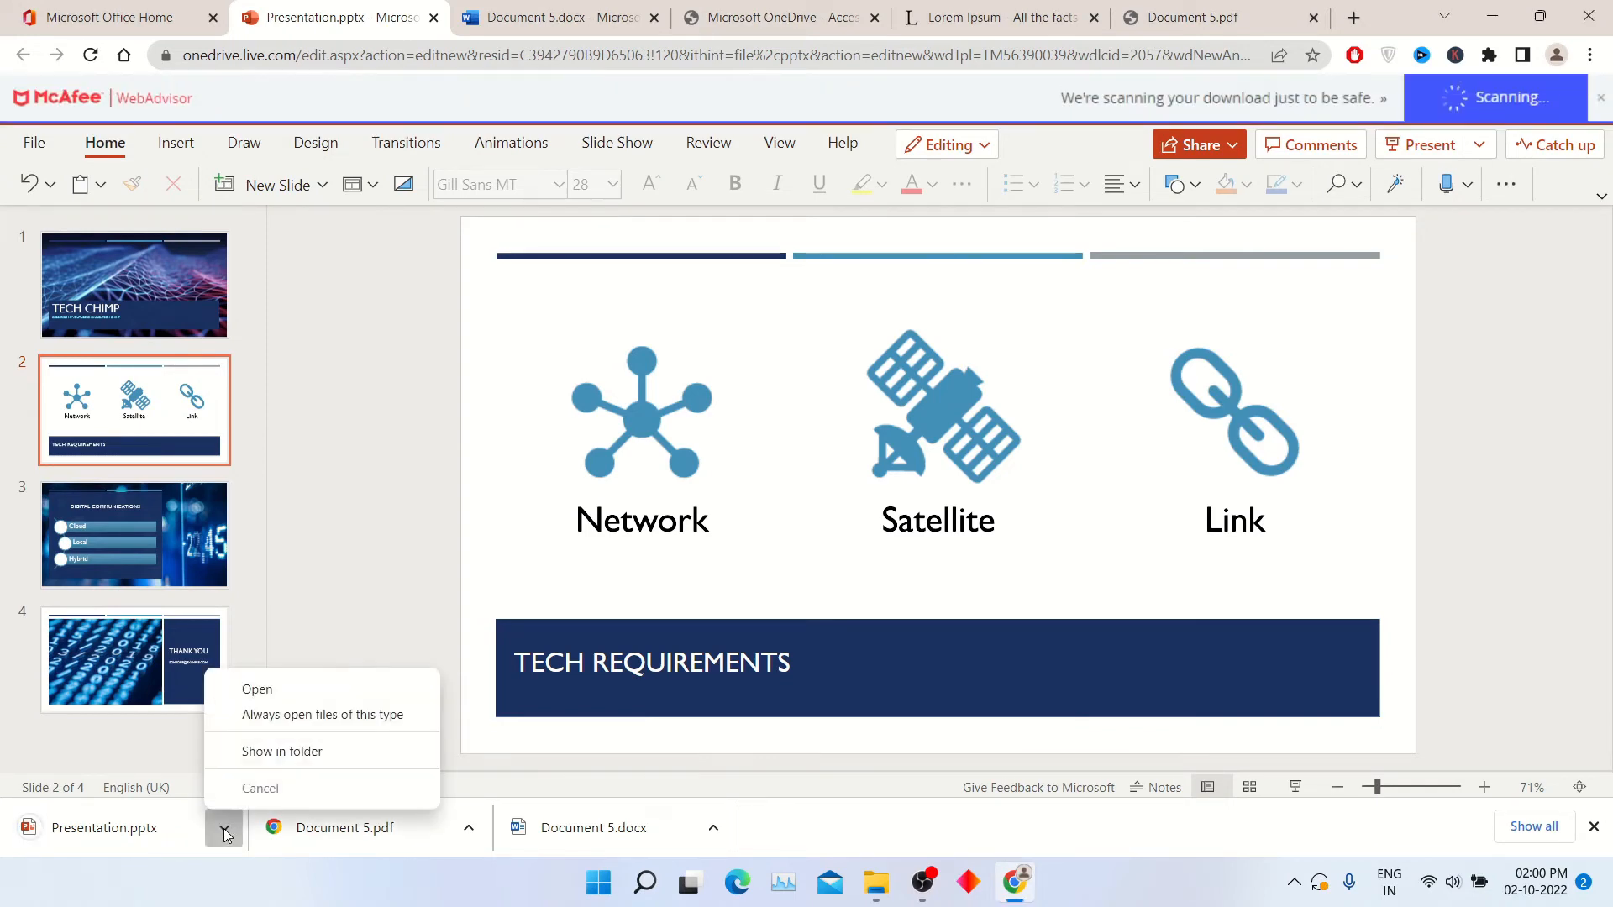
pyautogui.click(275, 756)
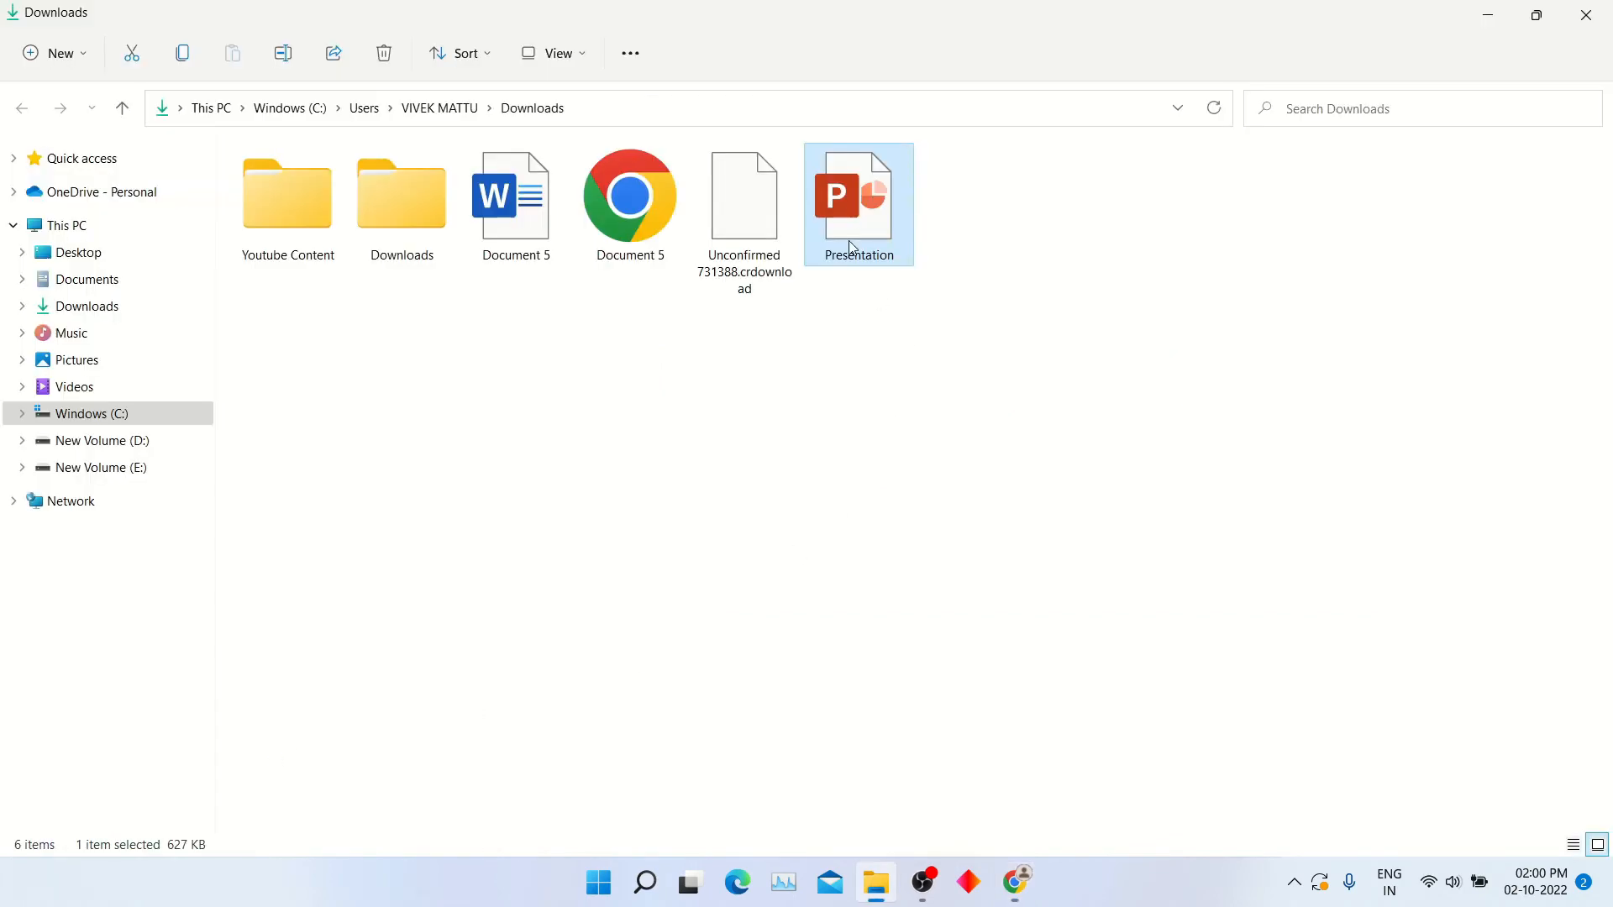
pyautogui.doubleClick(860, 223)
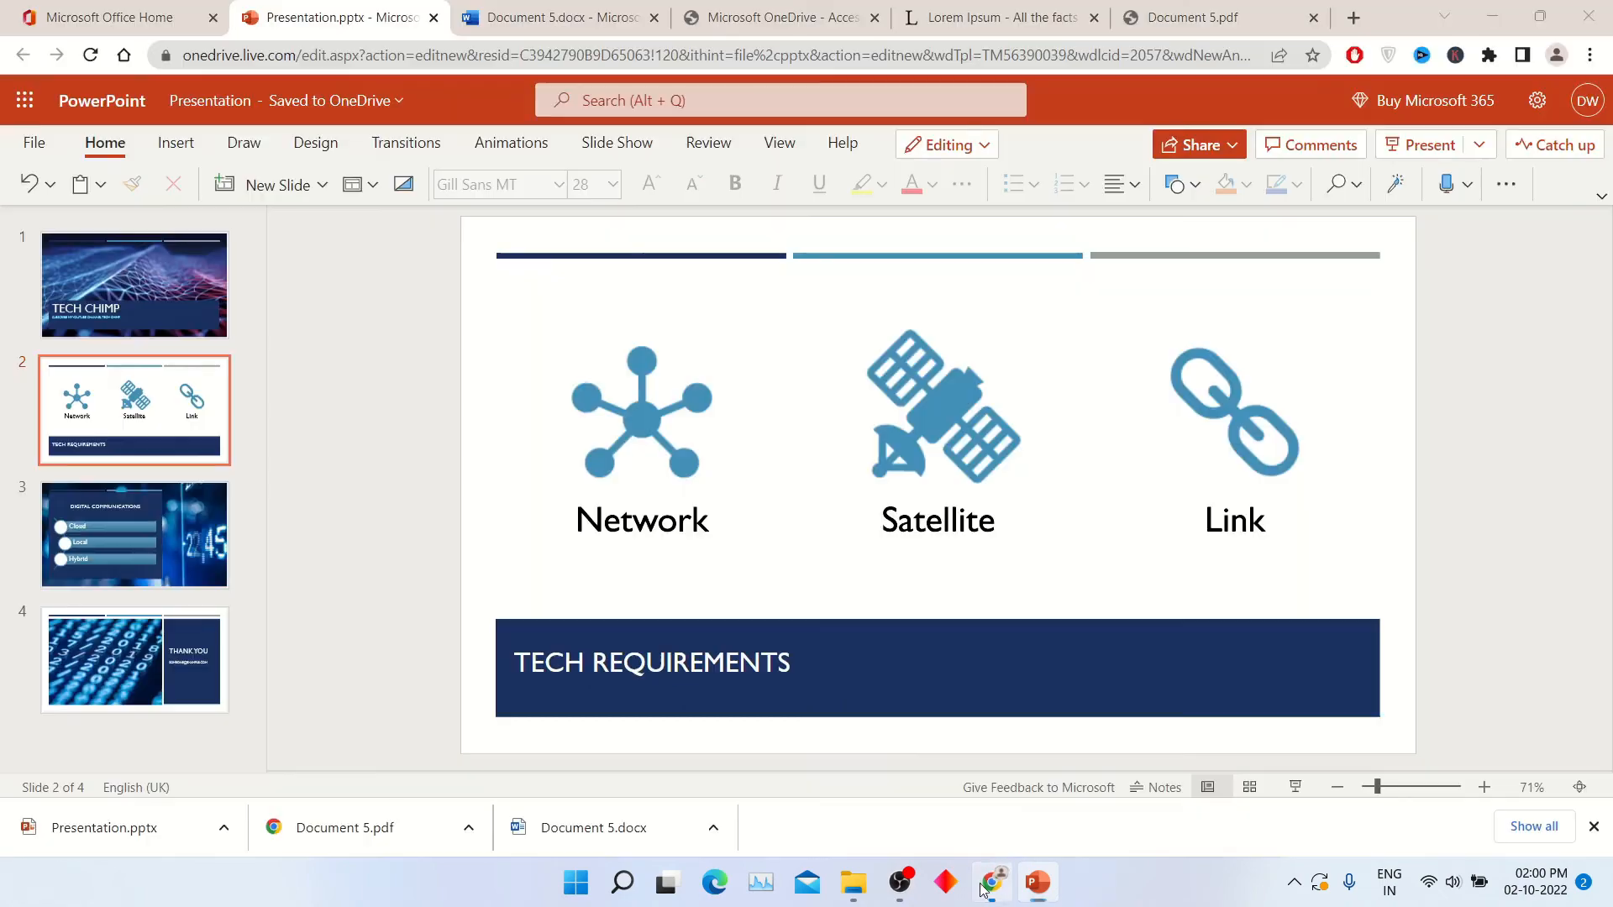
# - Return to the Office Create page in the browser and create an Excel workbook from the Exercise planner template
pyautogui.click(991, 883)
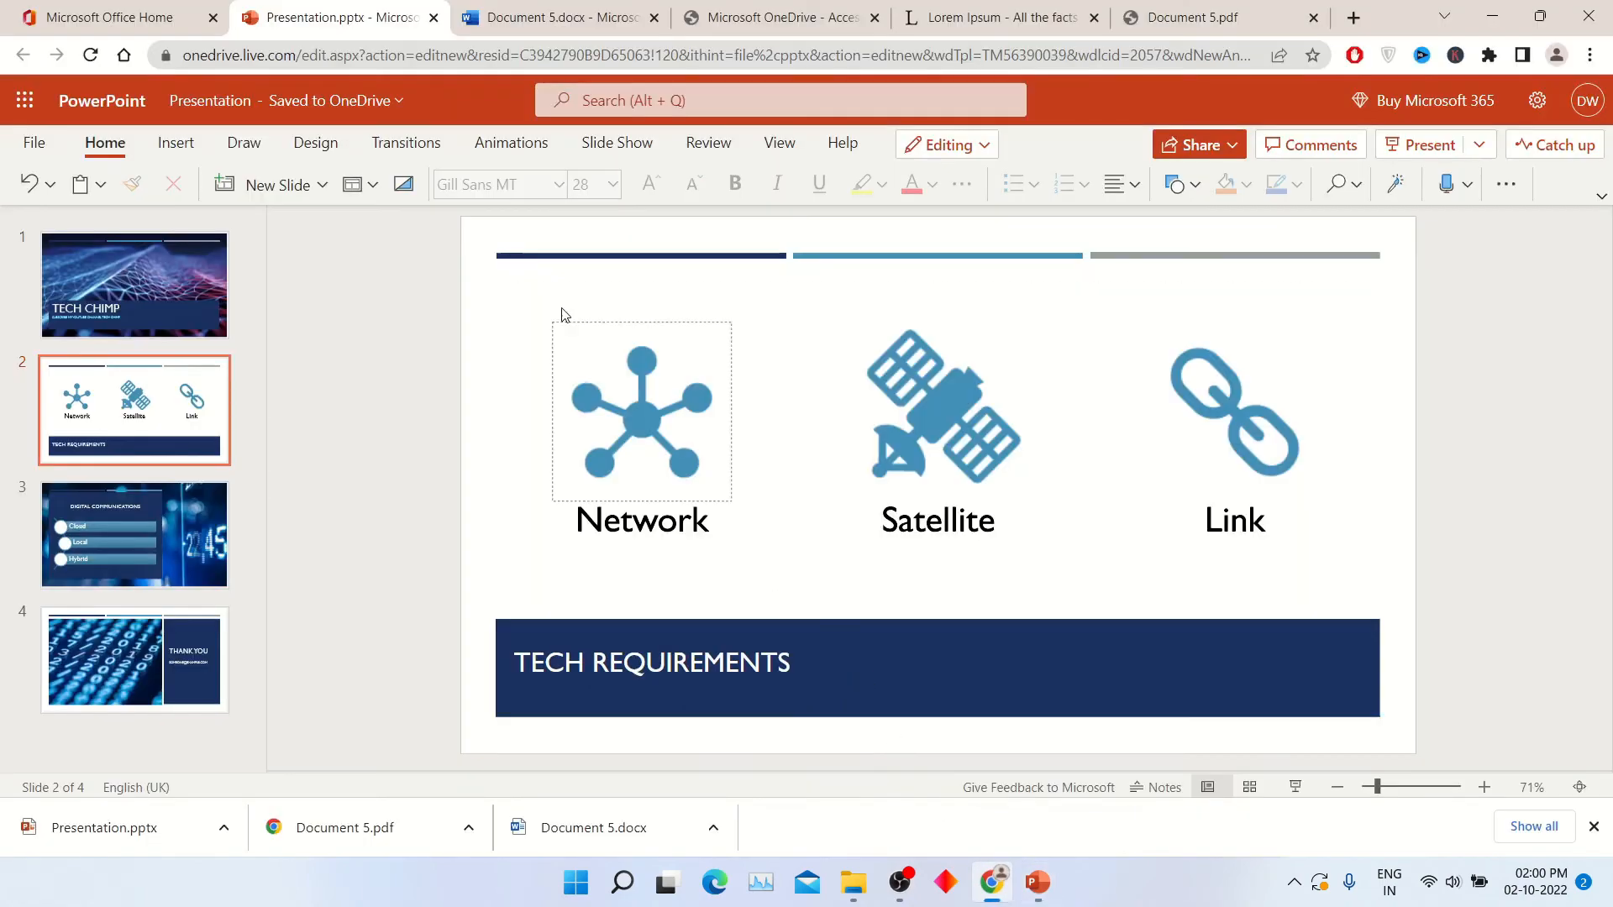
pyautogui.click(139, 16)
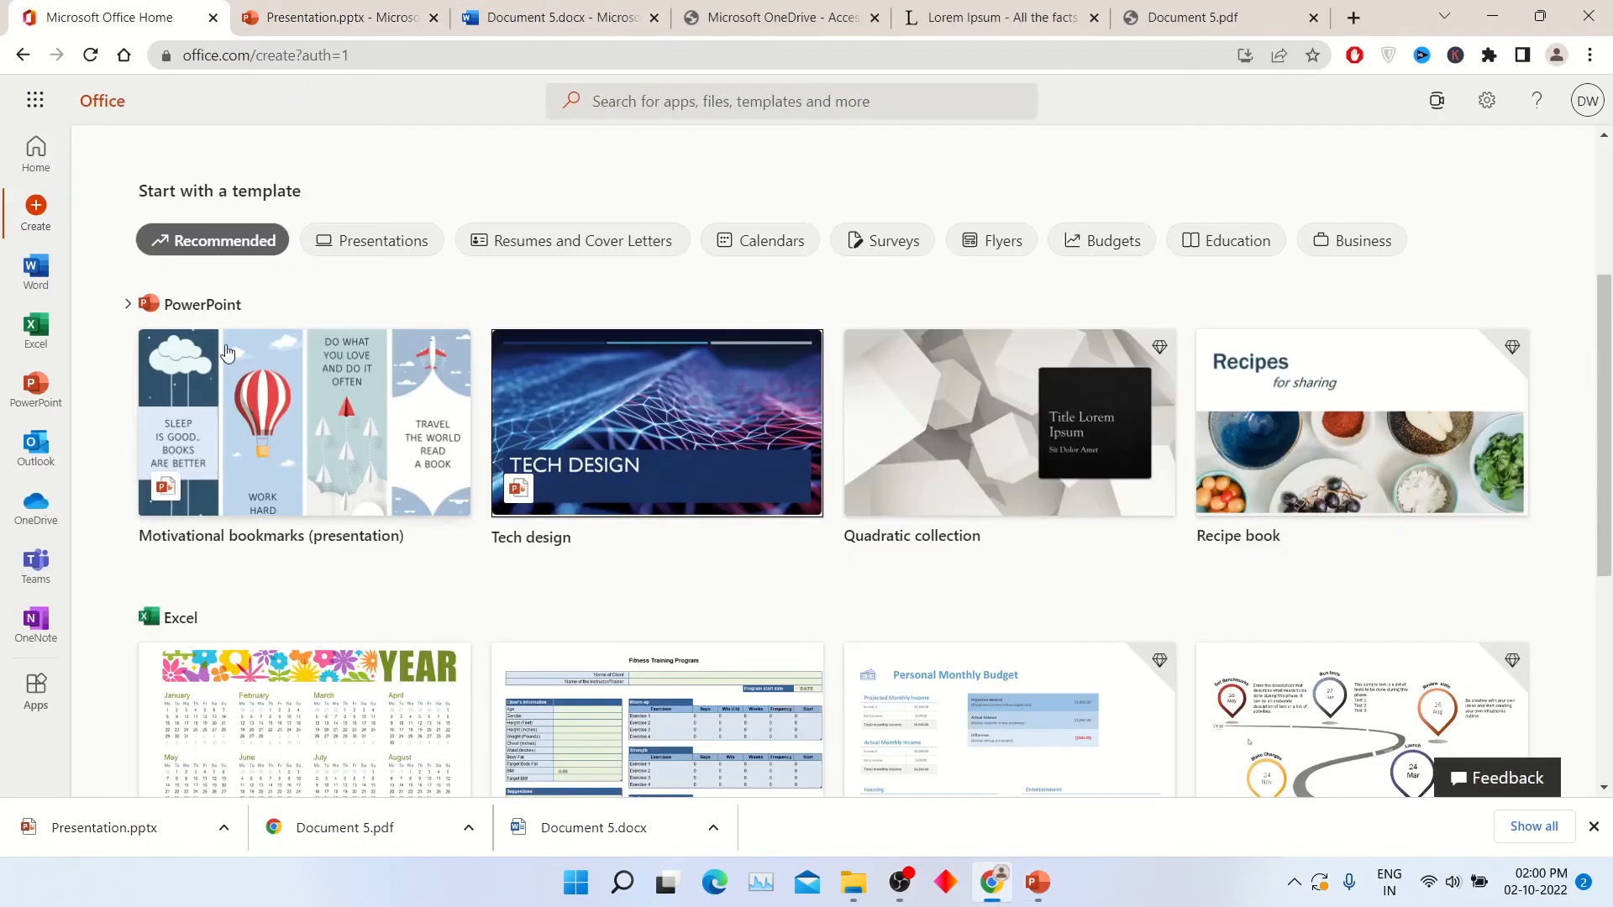
pyautogui.scroll(-3, 910, 597)
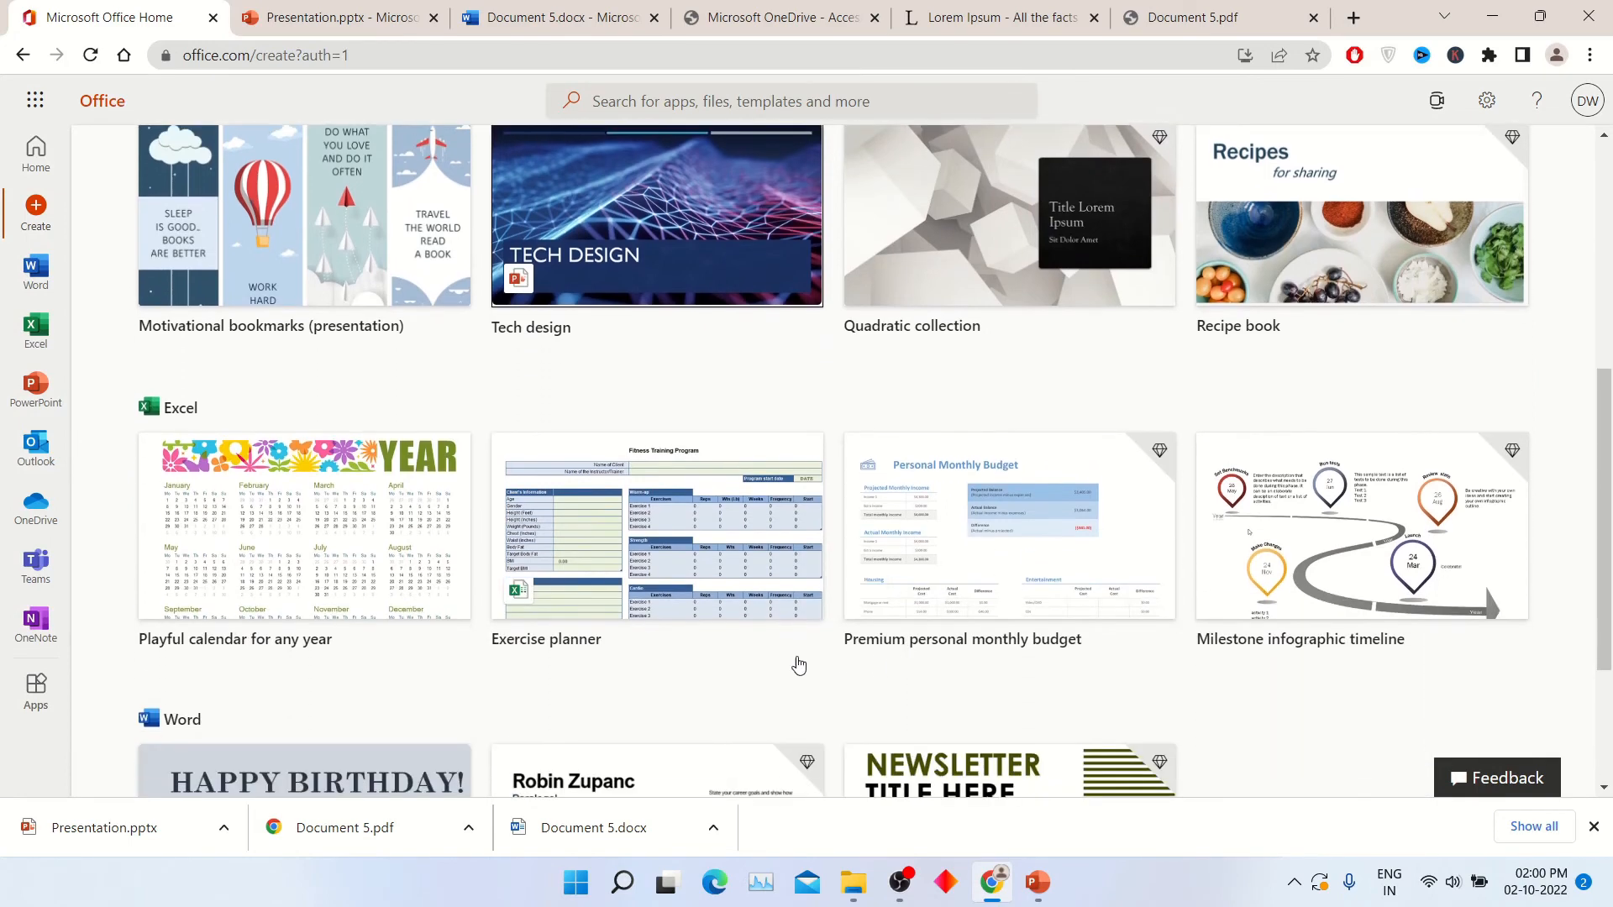
pyautogui.click(702, 570)
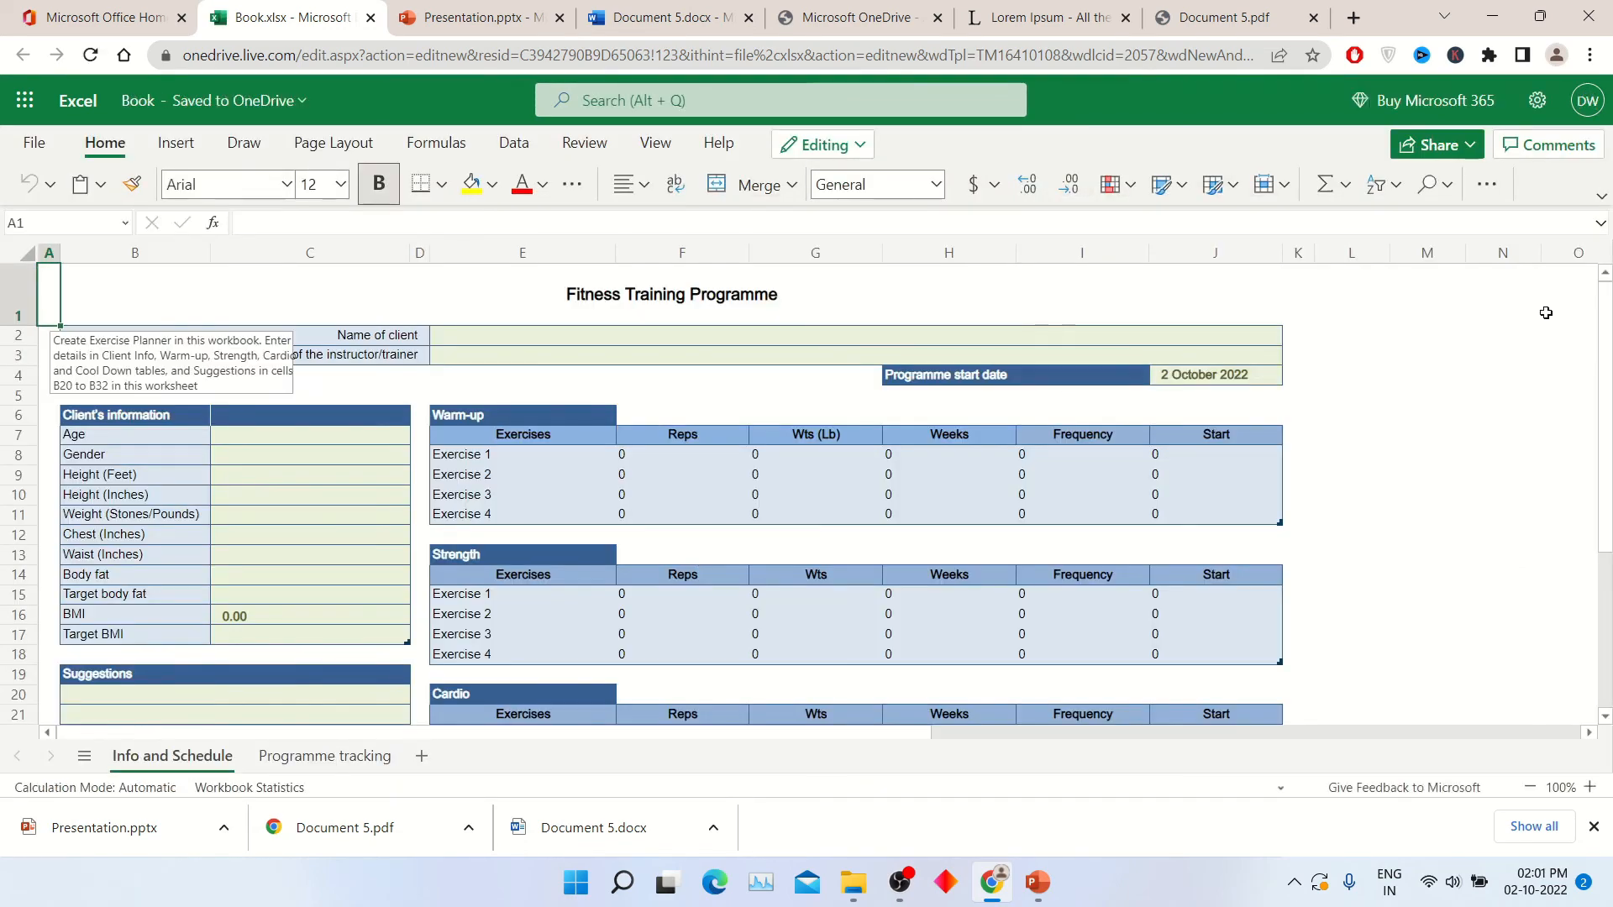
# - Replace the worksheet title Fitness Training Programme in cell B1 with SUBSCRIBE TECH CHIMP CHANNEL
pyautogui.click(1073, 294)
pyautogui.doubleClick(608, 300)
pyautogui.tripleClick(615, 295)
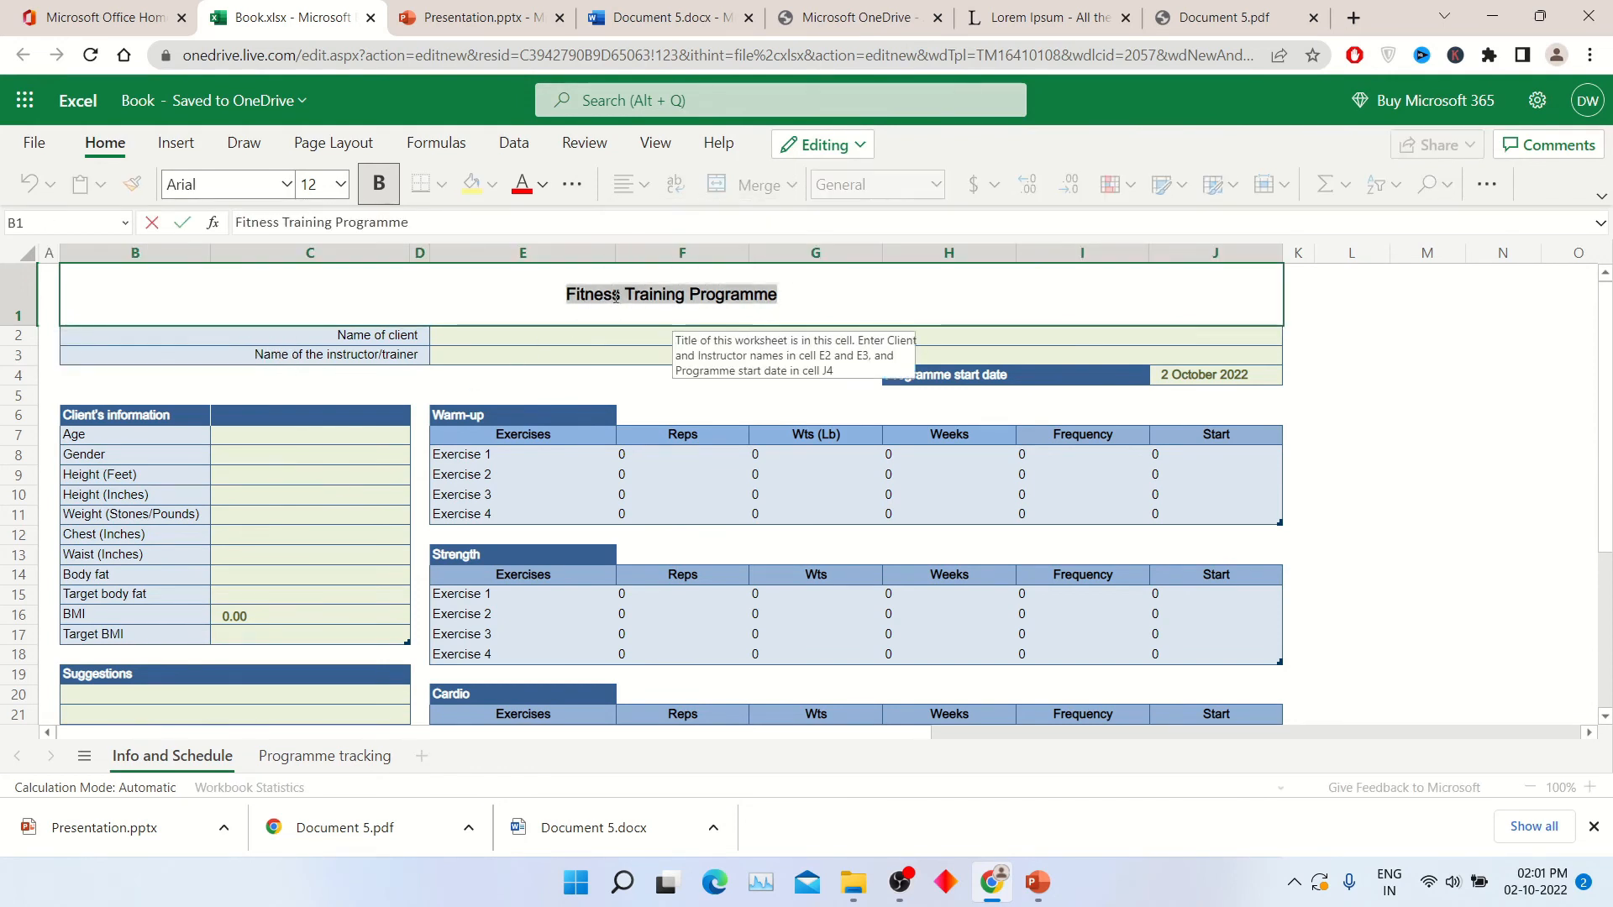
pyautogui.write('SUBSCR')
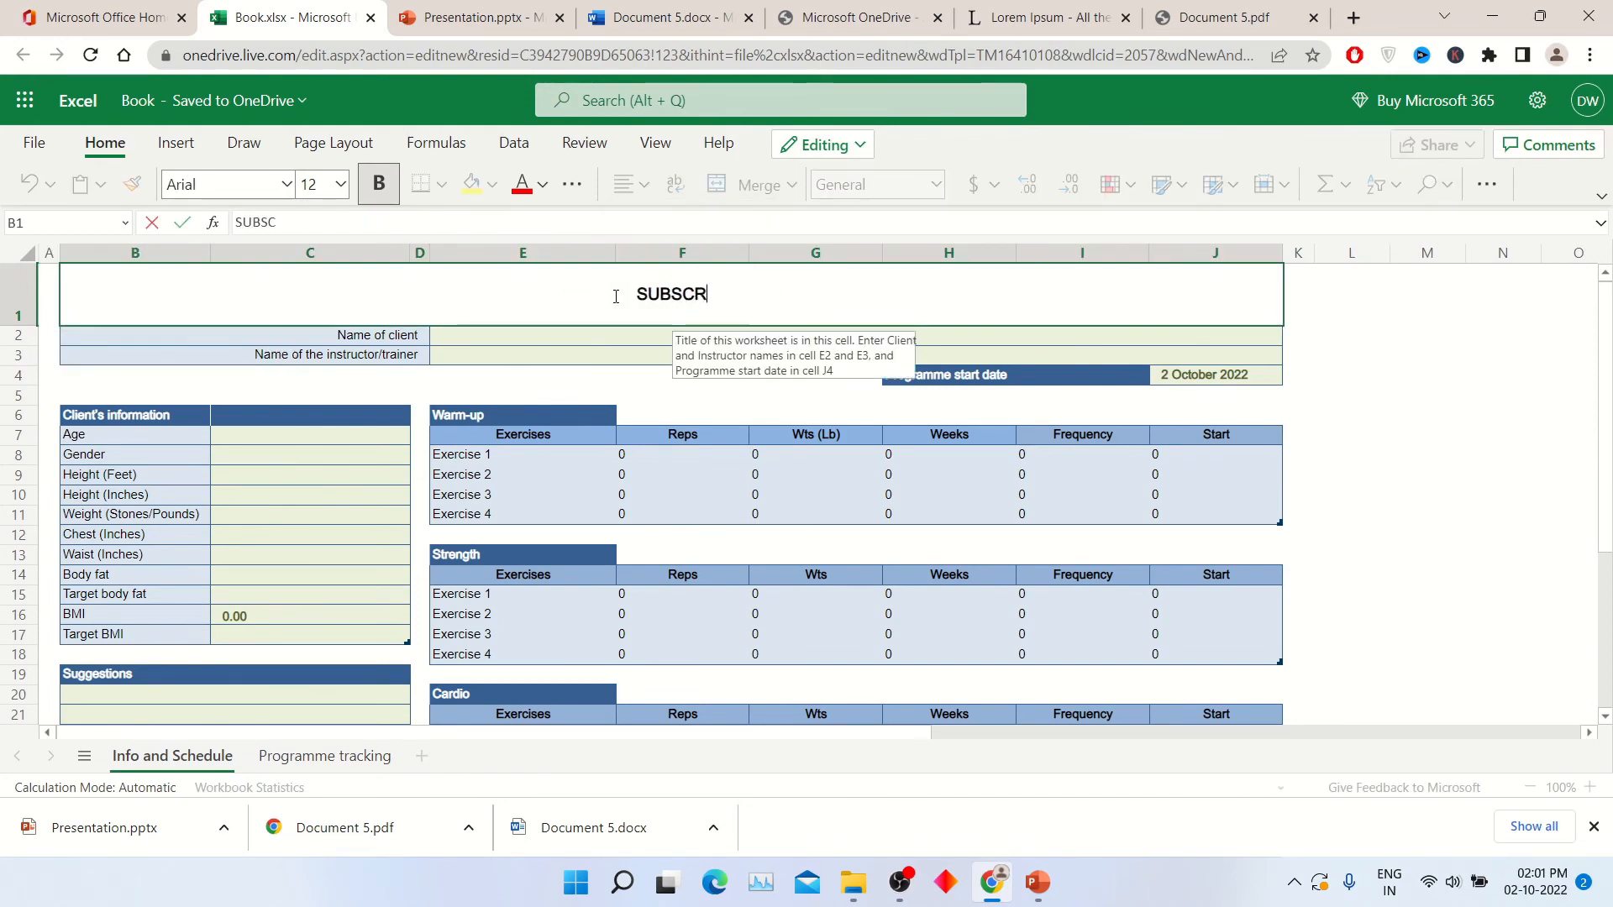
pyautogui.write('IBE ')
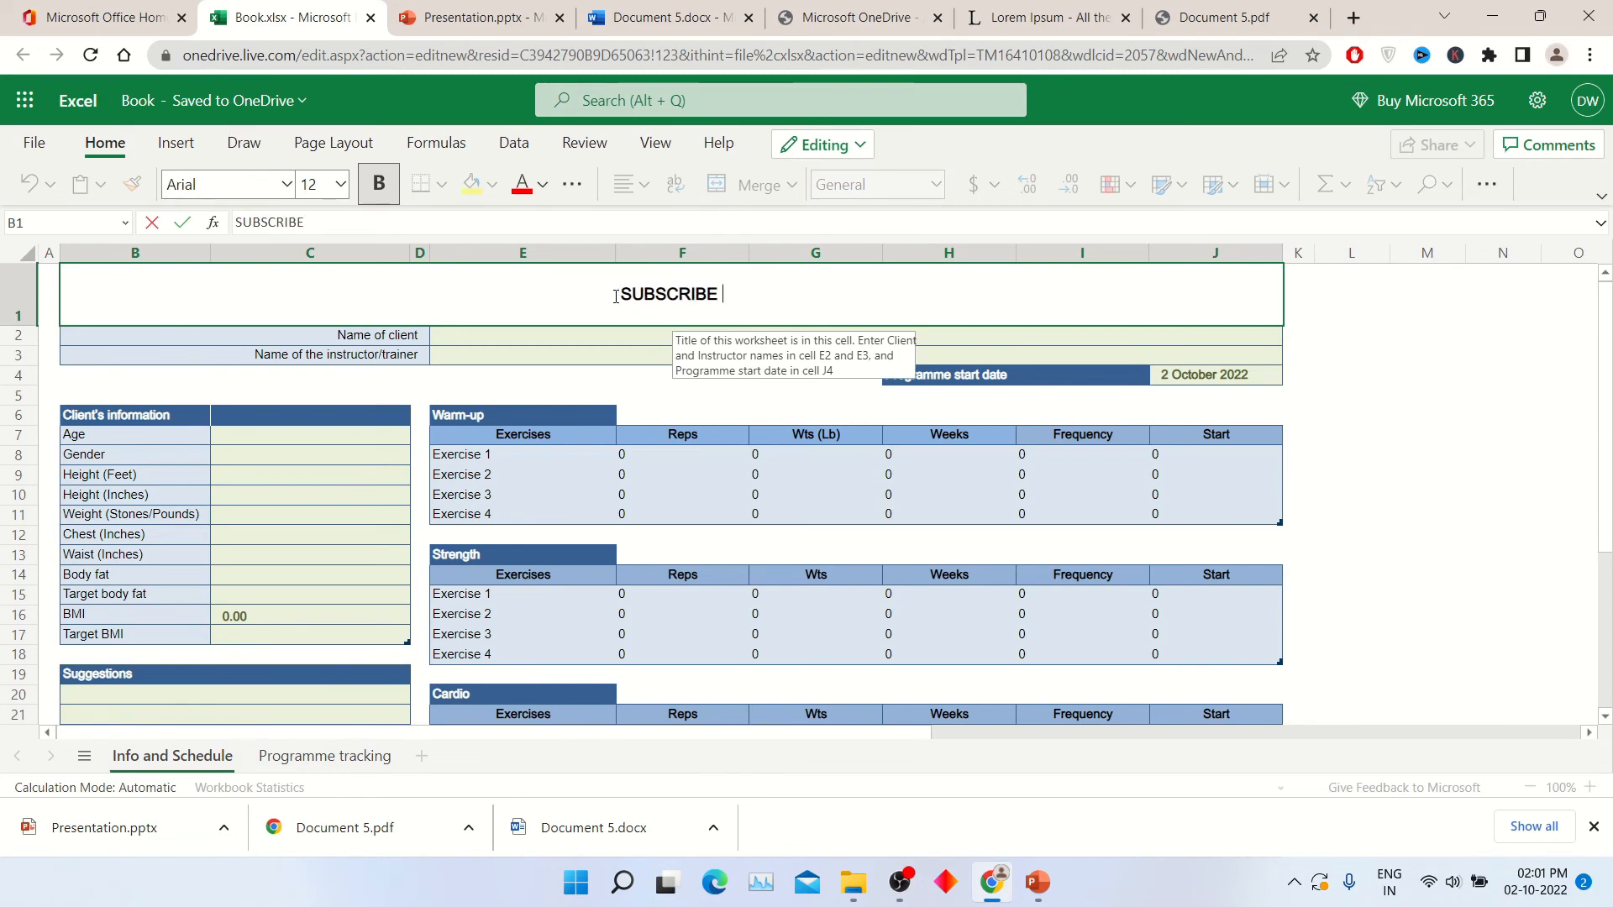
pyautogui.write('TECH CHI')
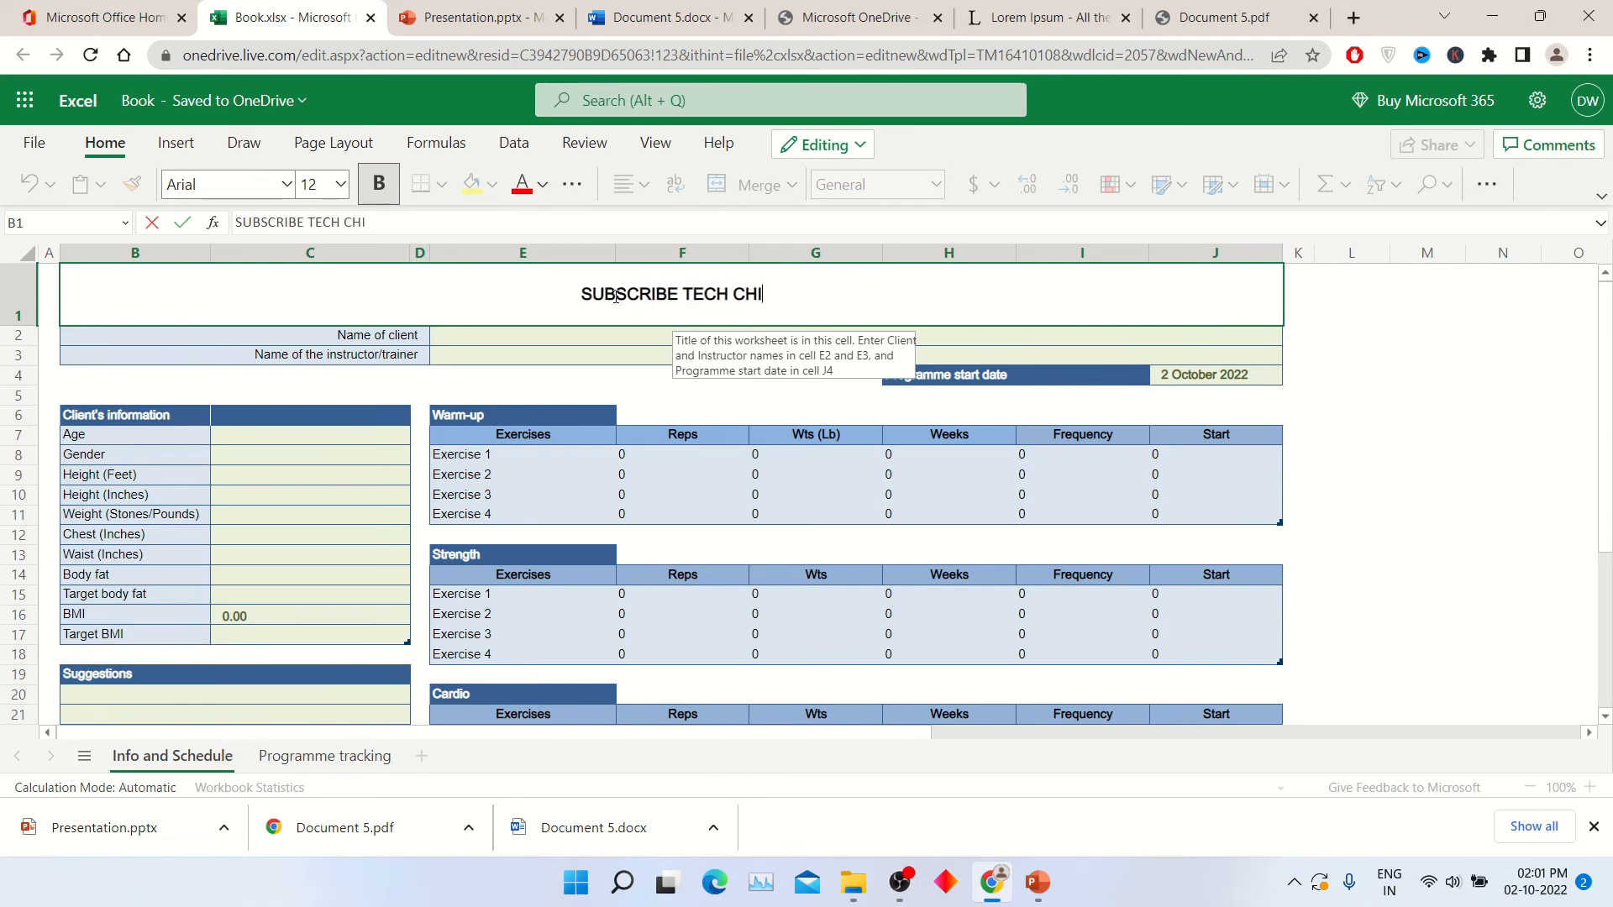
pyautogui.write('MP CHANNEL')
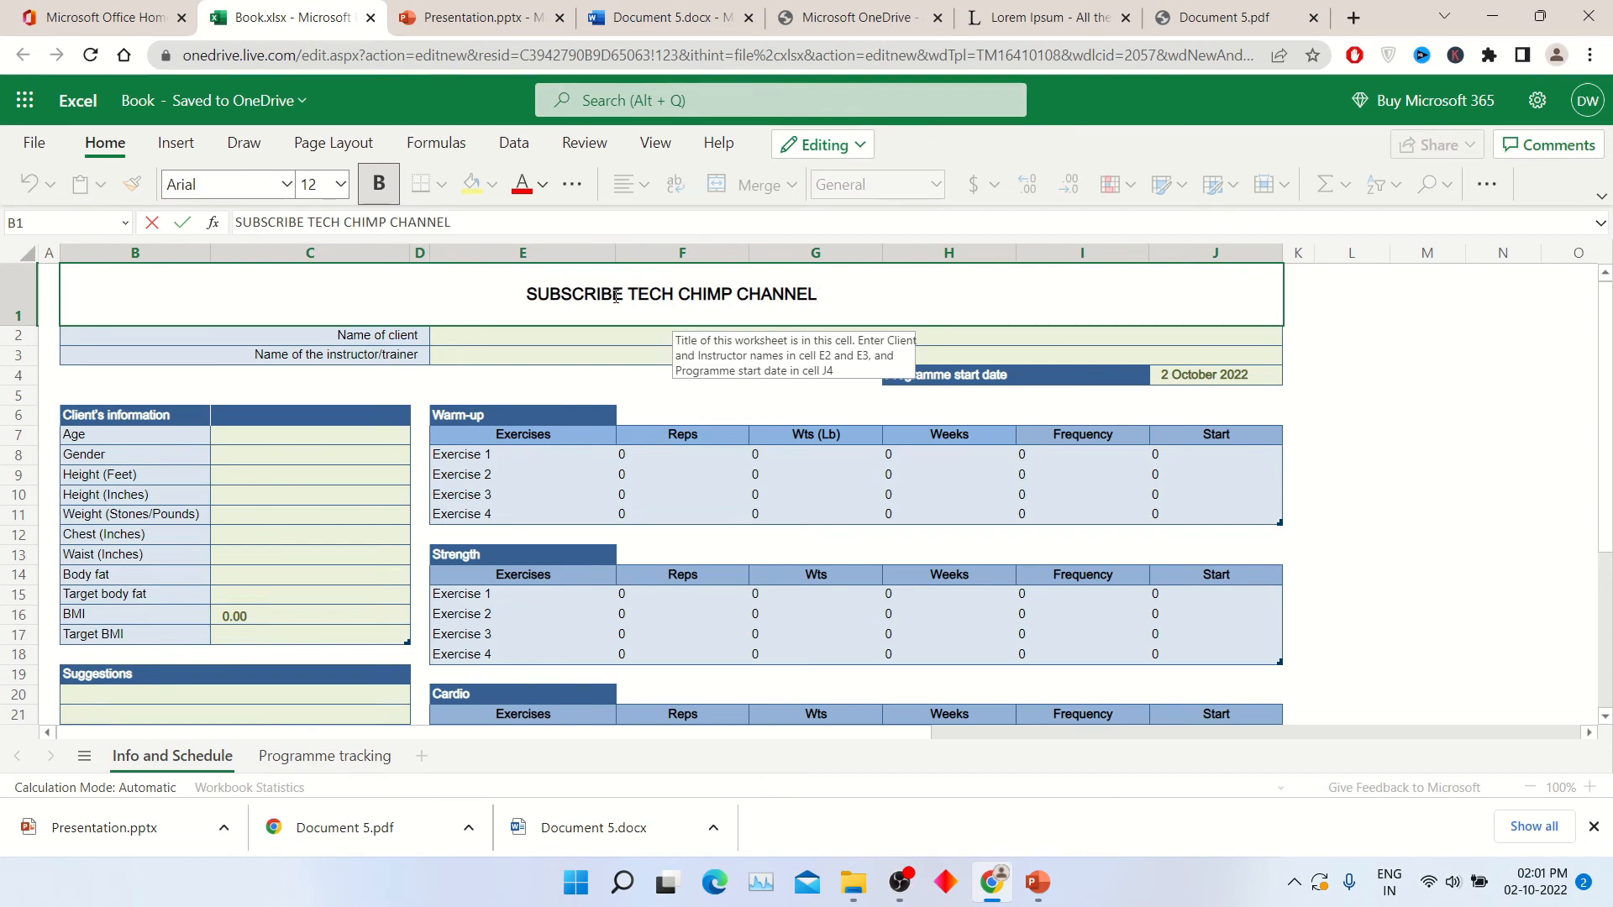
pyautogui.click(162, 580)
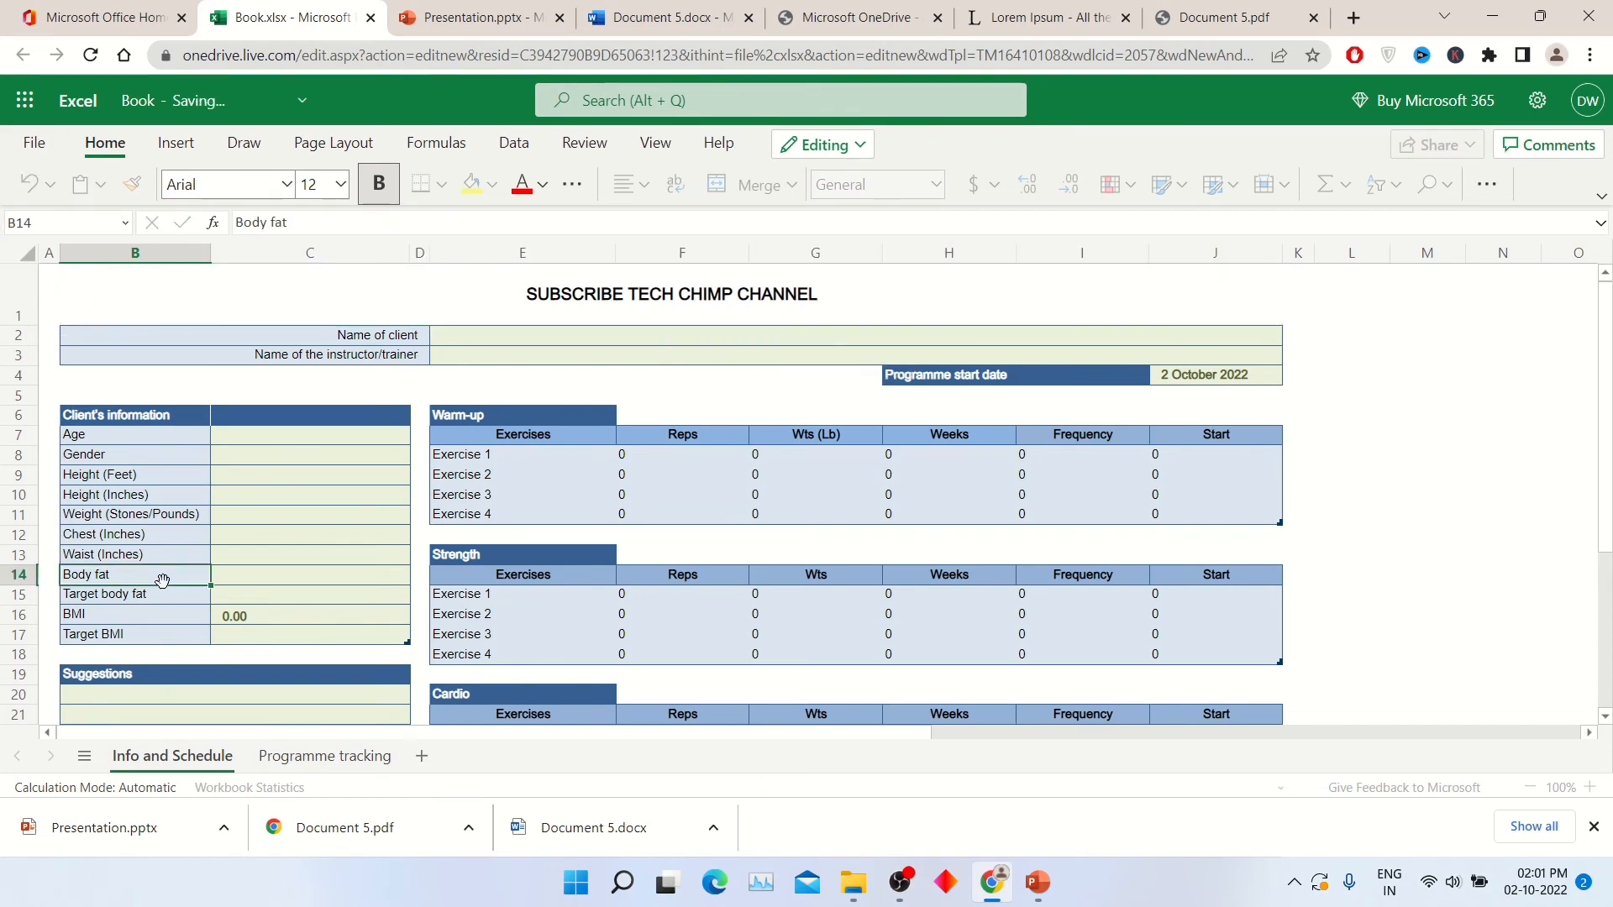
# - Look over the Info and Schedule sheet and download a copy of the workbook to the computer
pyautogui.scroll(-10, 949, 571)
pyautogui.scroll(8, 714, 587)
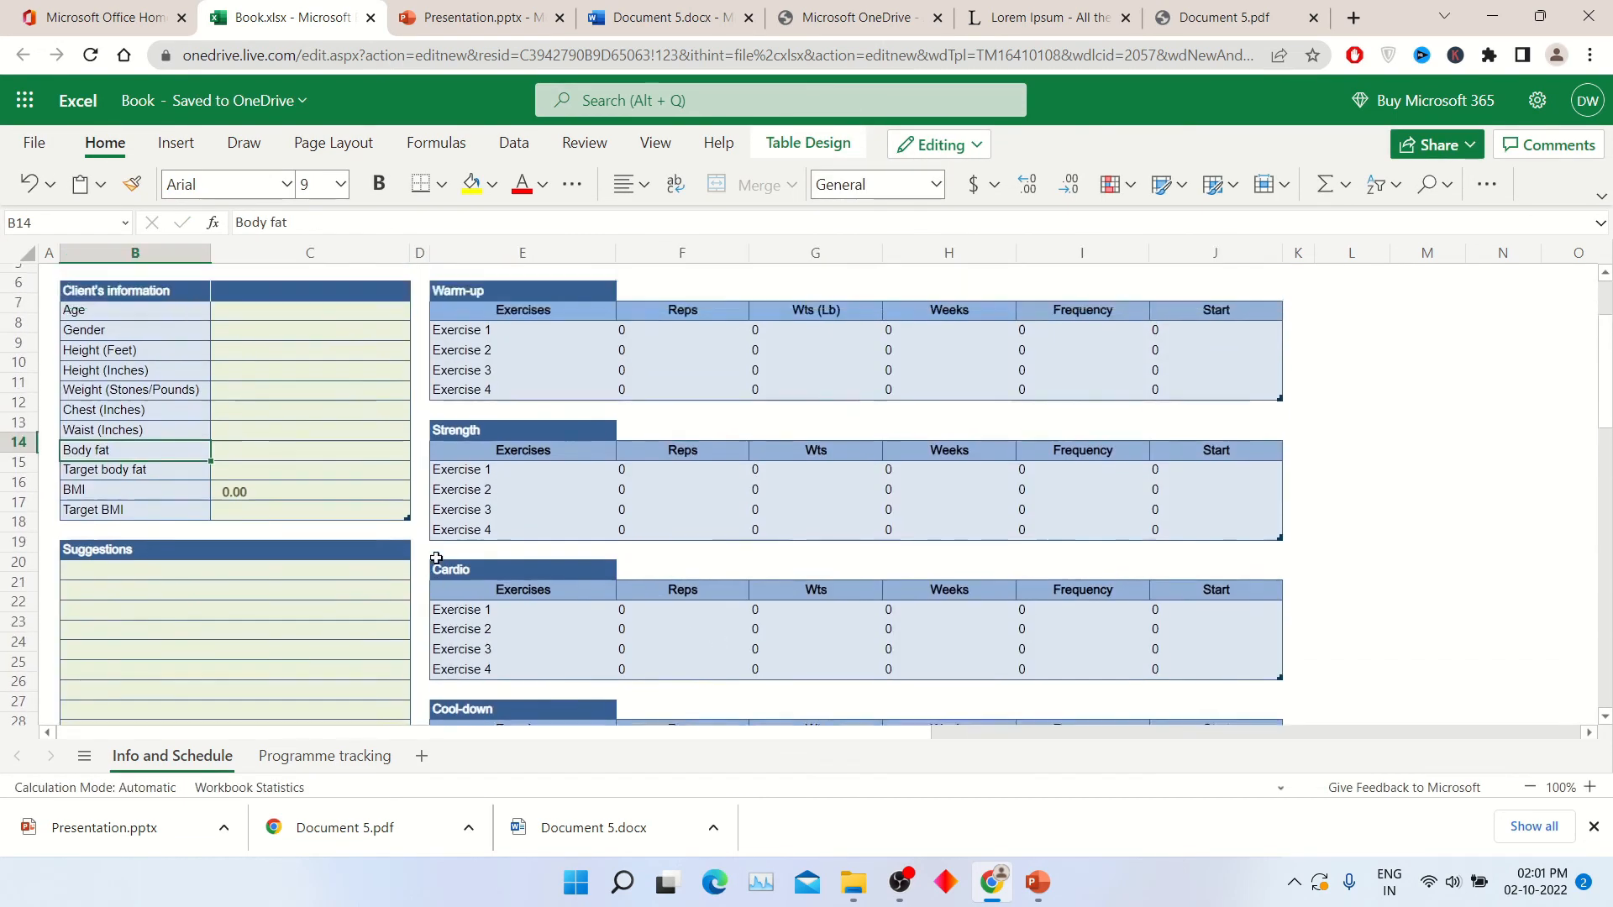
pyautogui.scroll(2, 672, 508)
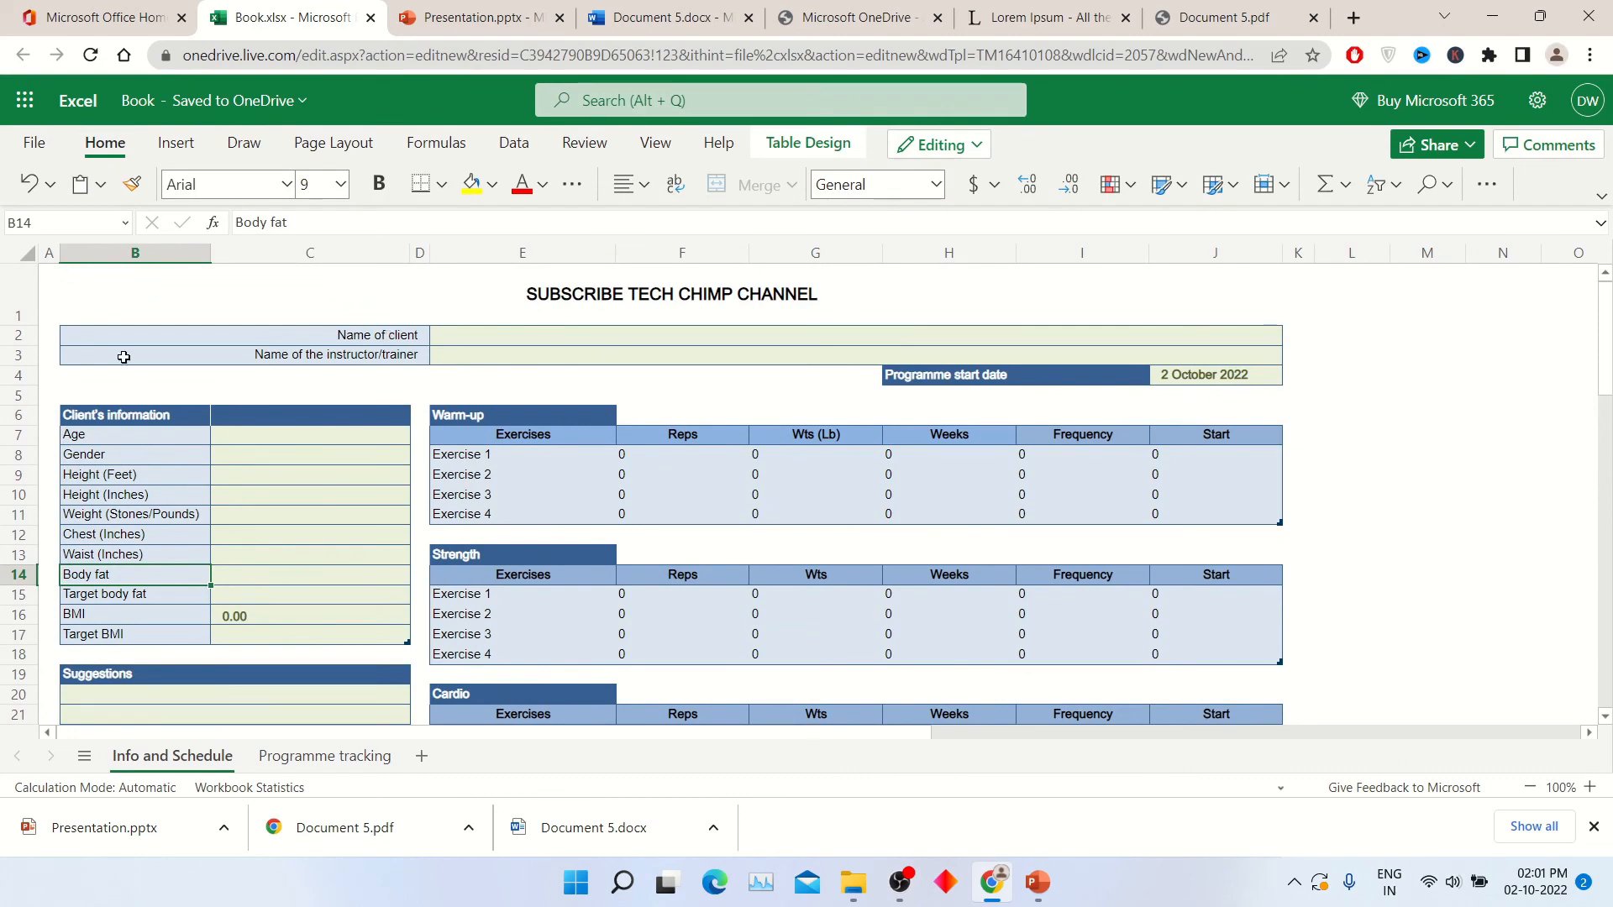
pyautogui.click(35, 141)
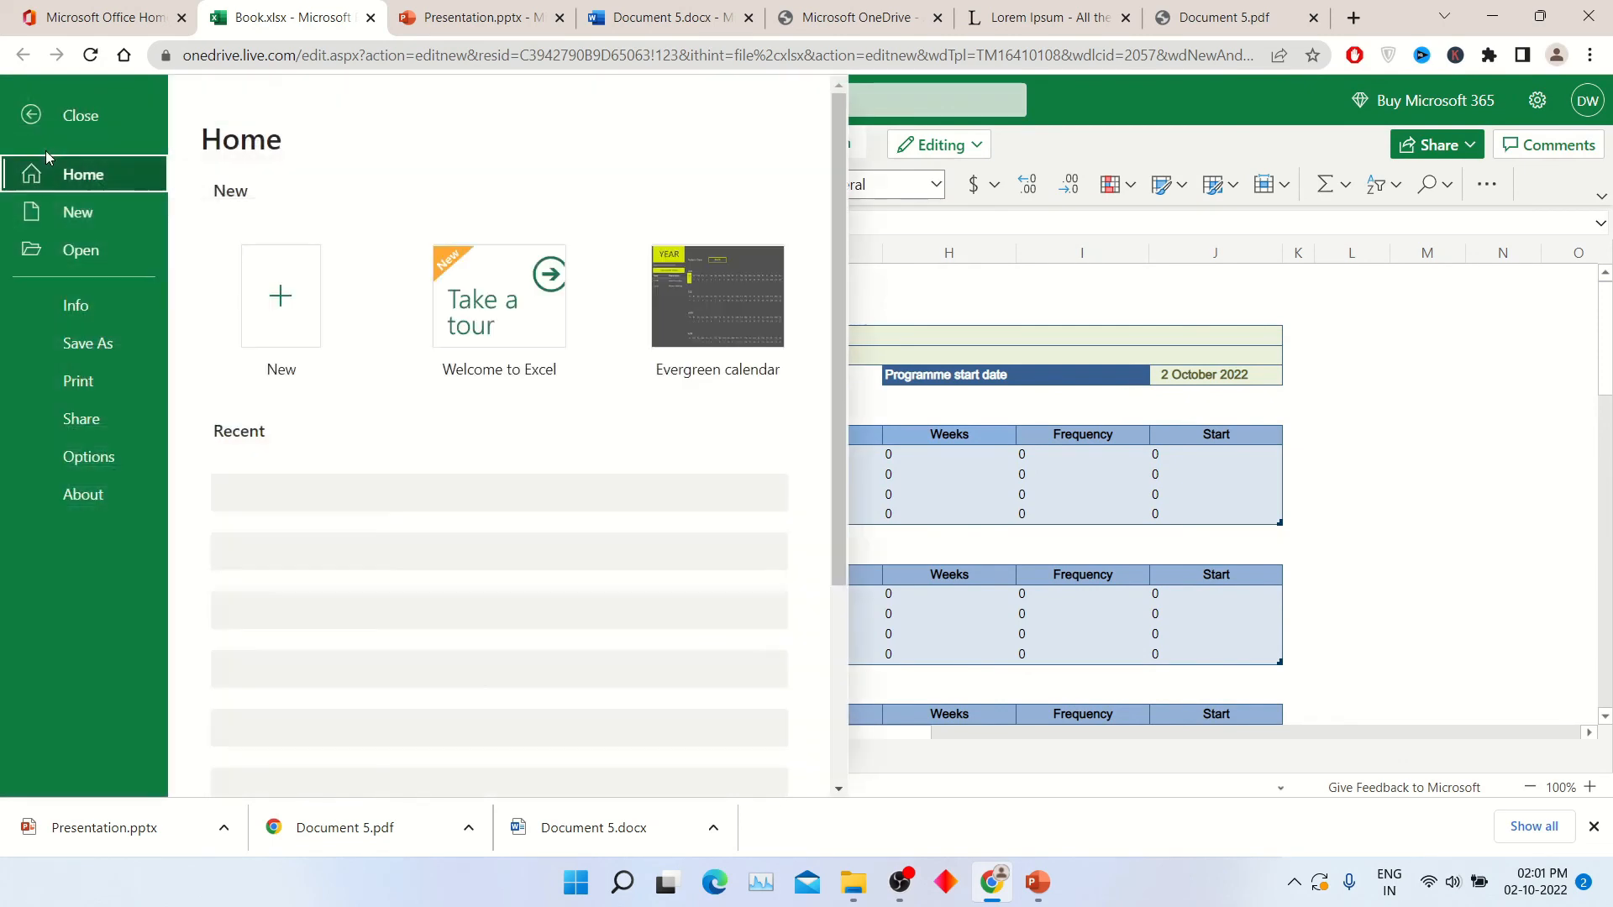
pyautogui.click(96, 341)
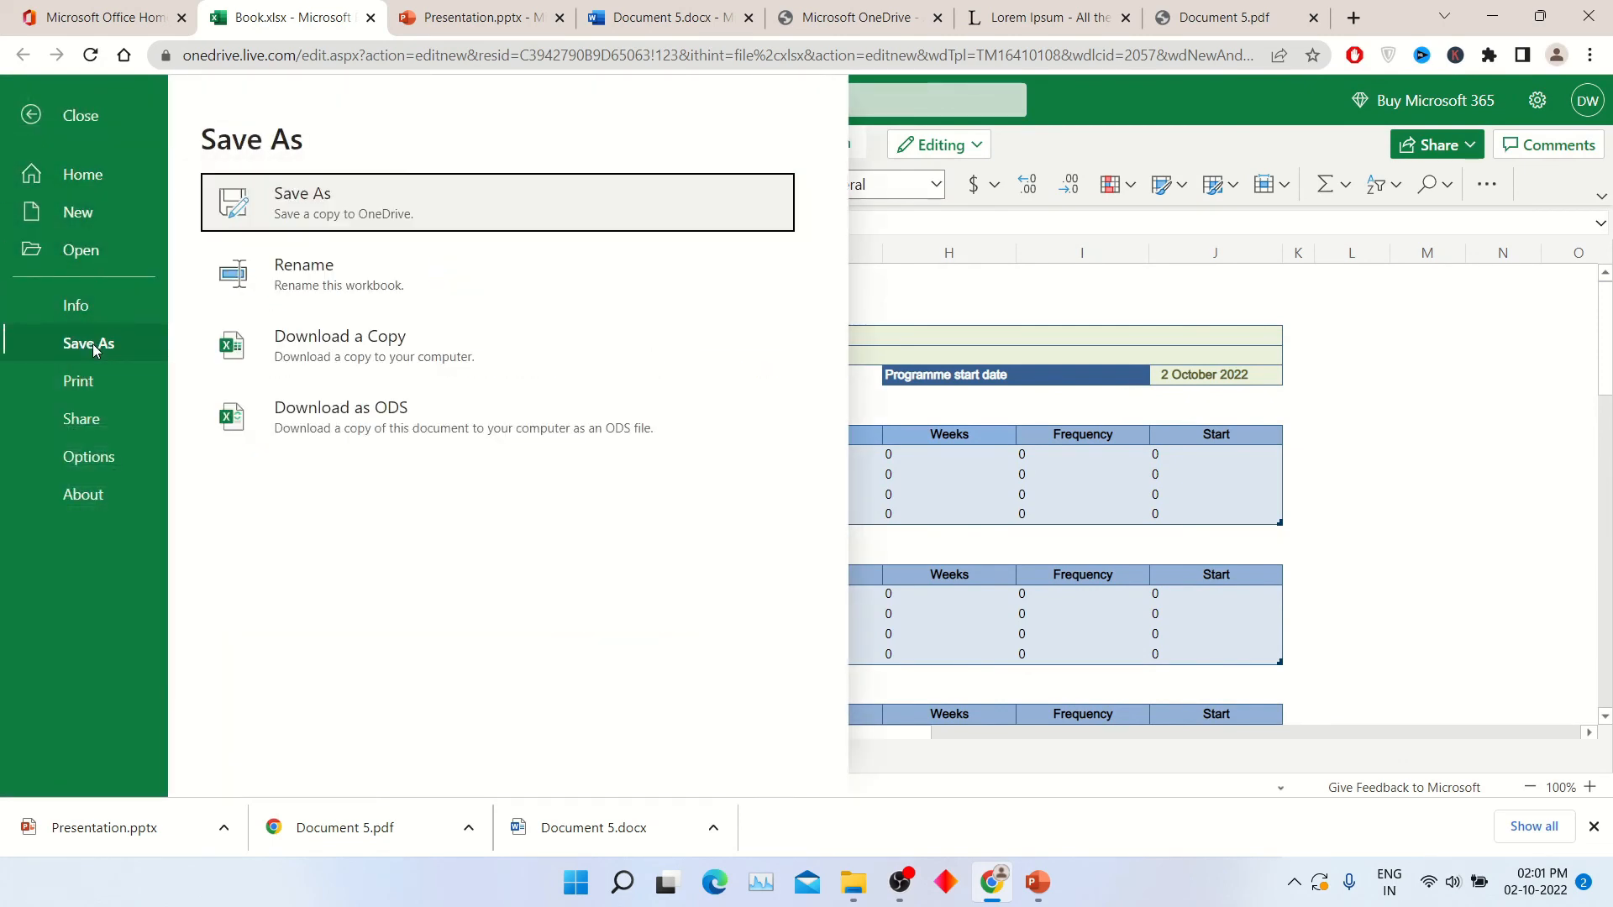
pyautogui.click(412, 376)
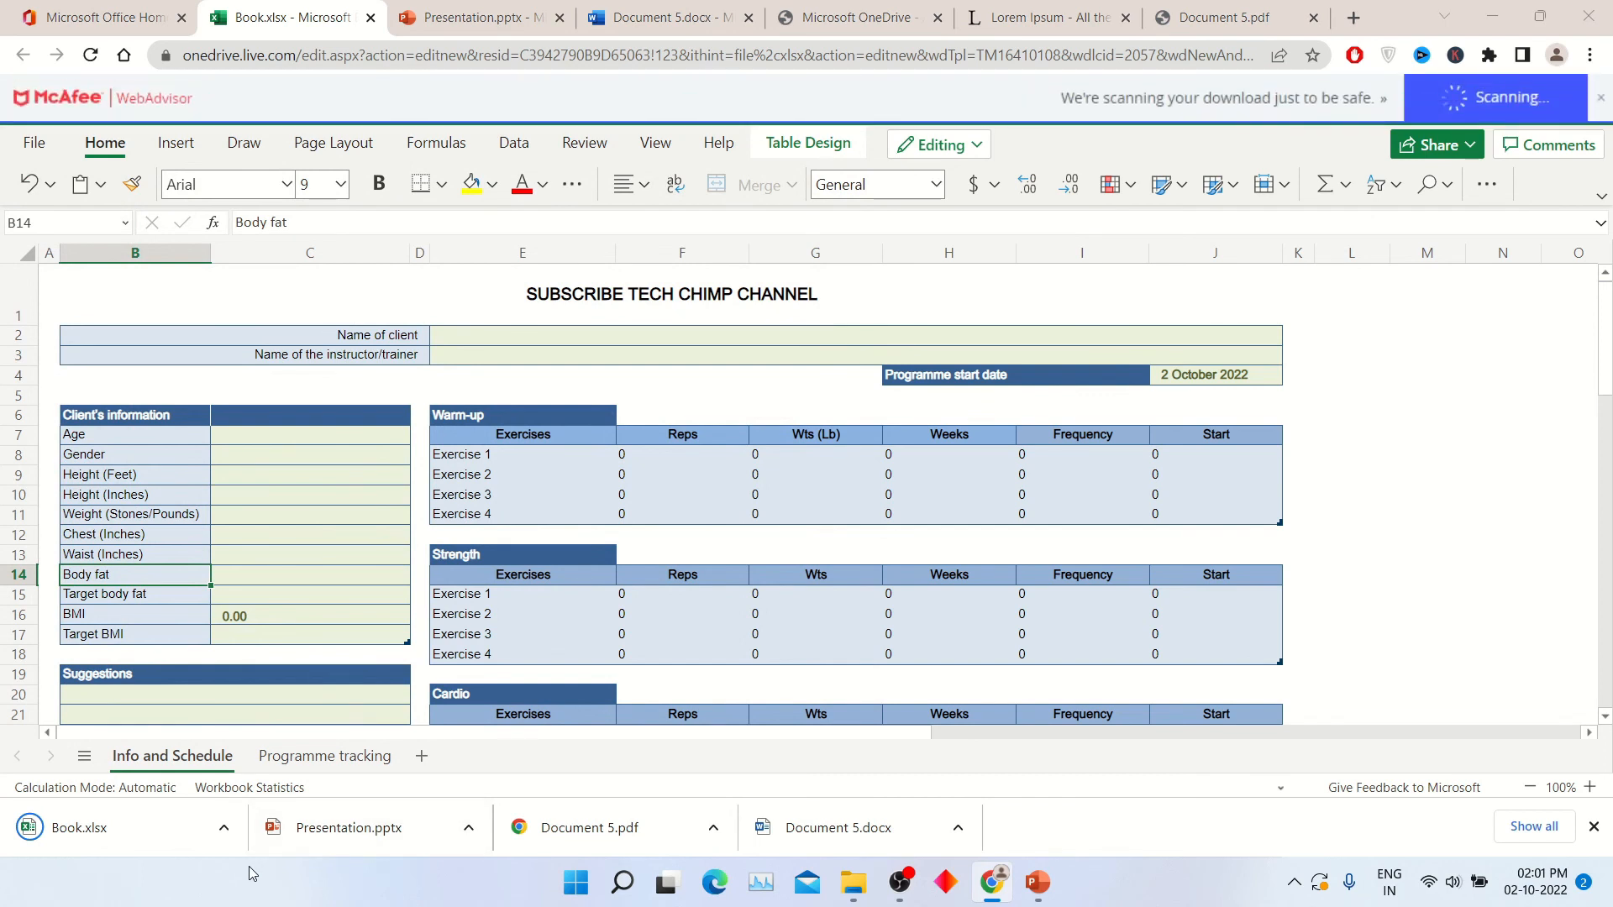
# - Show the downloaded Book.xlsx in its folder, open it in desktop Excel, and check the sheet's title and exercise tables
pyautogui.click(227, 825)
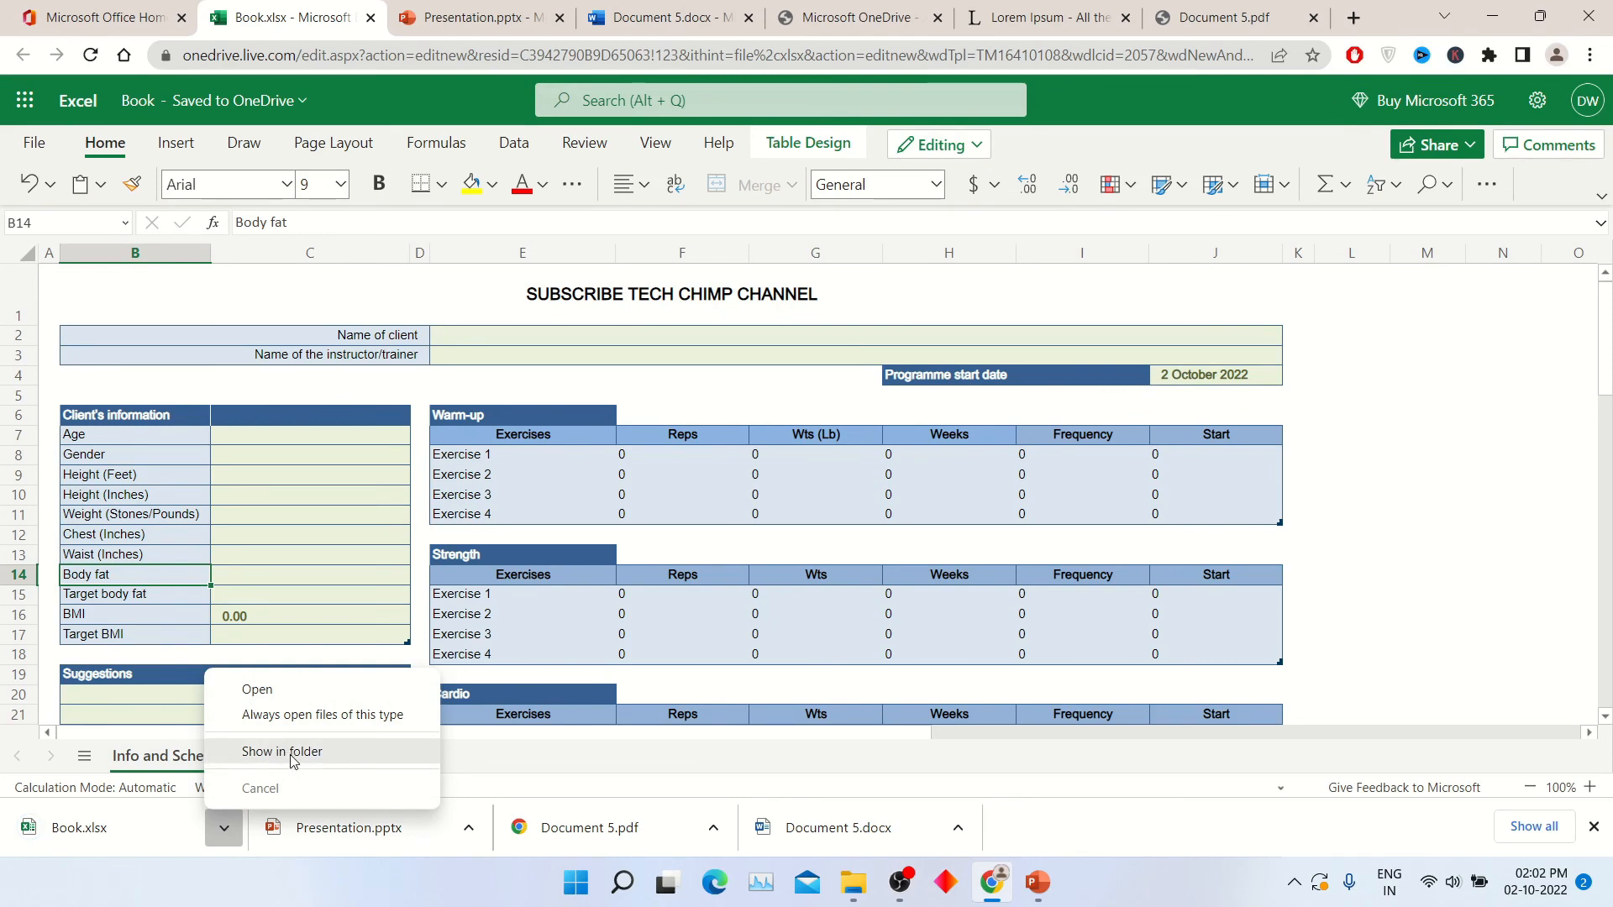
pyautogui.click(294, 761)
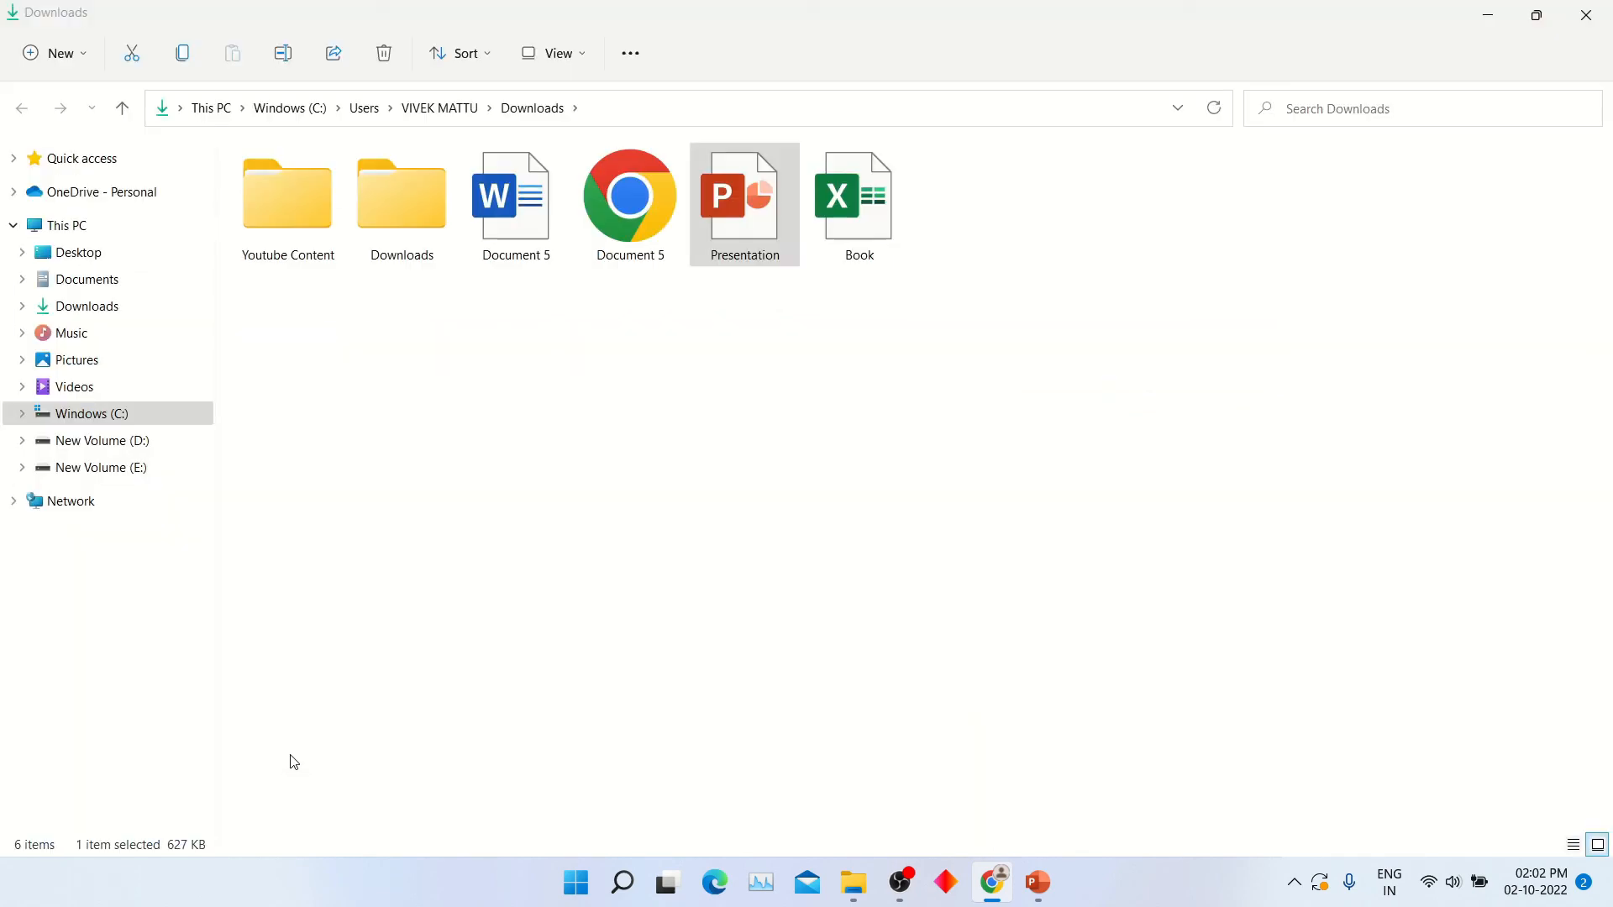
pyautogui.doubleClick(858, 224)
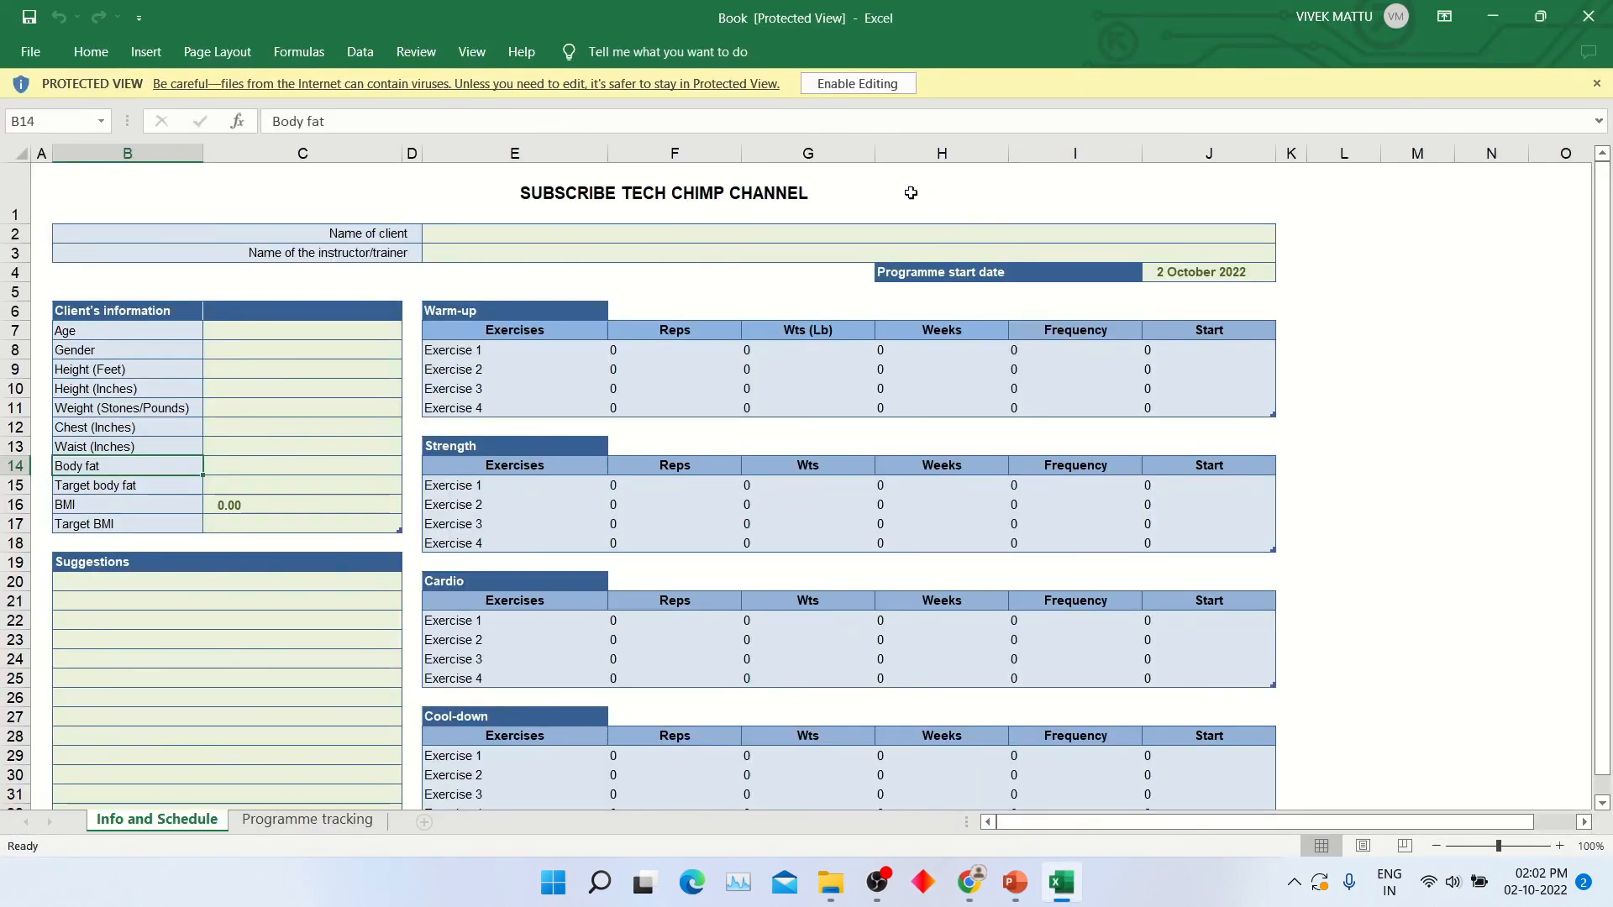
pyautogui.click(457, 194)
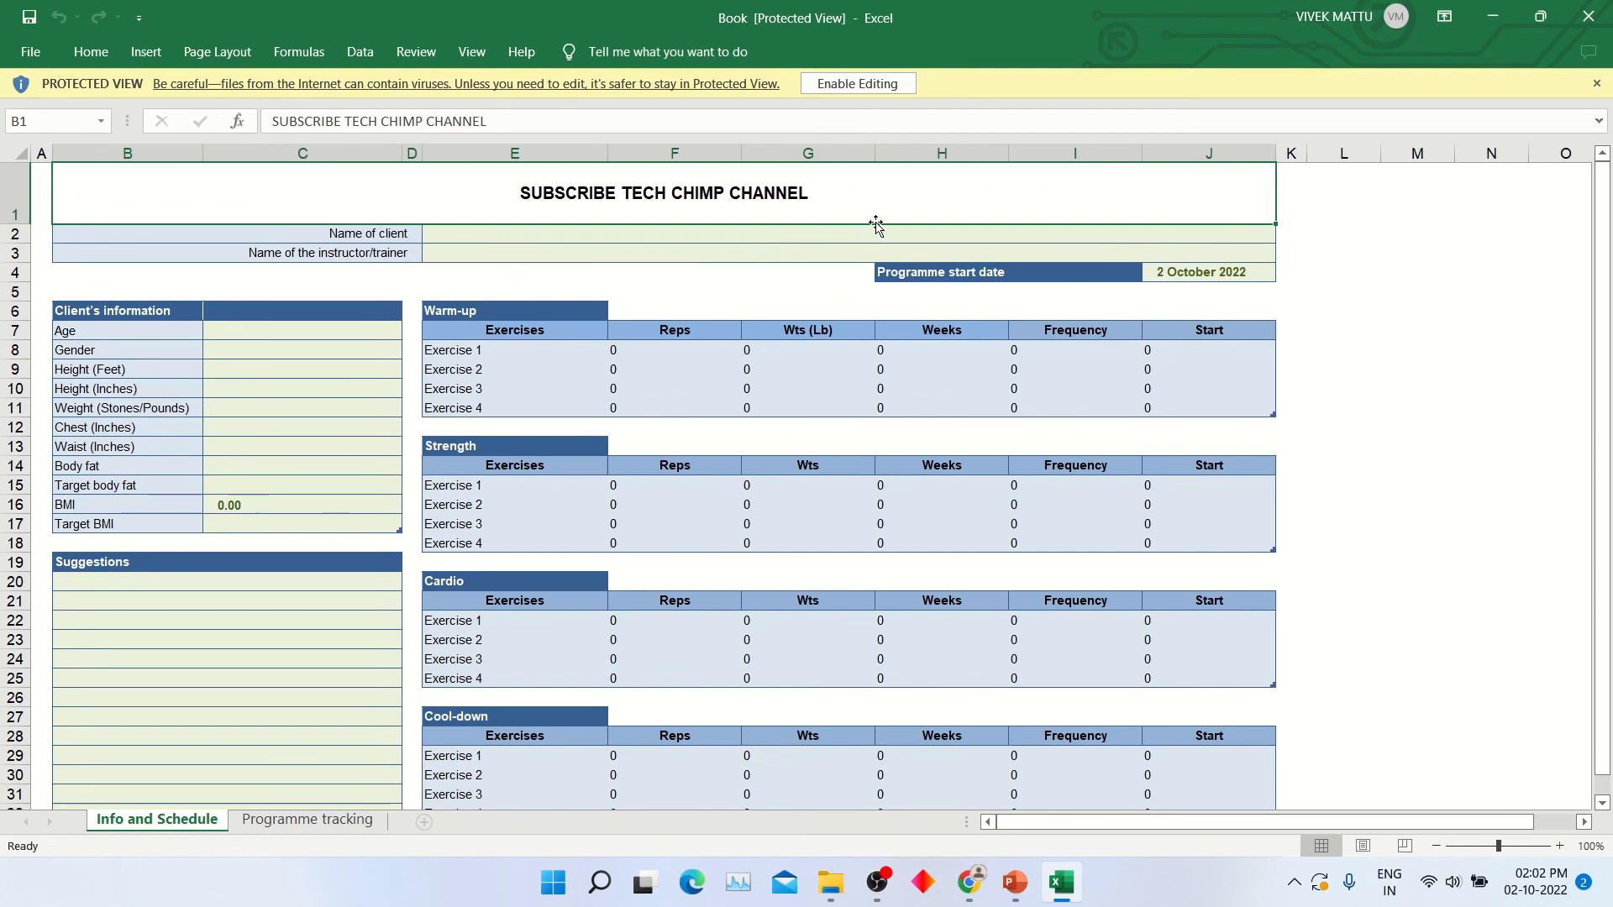
pyautogui.scroll(-3, 1033, 781)
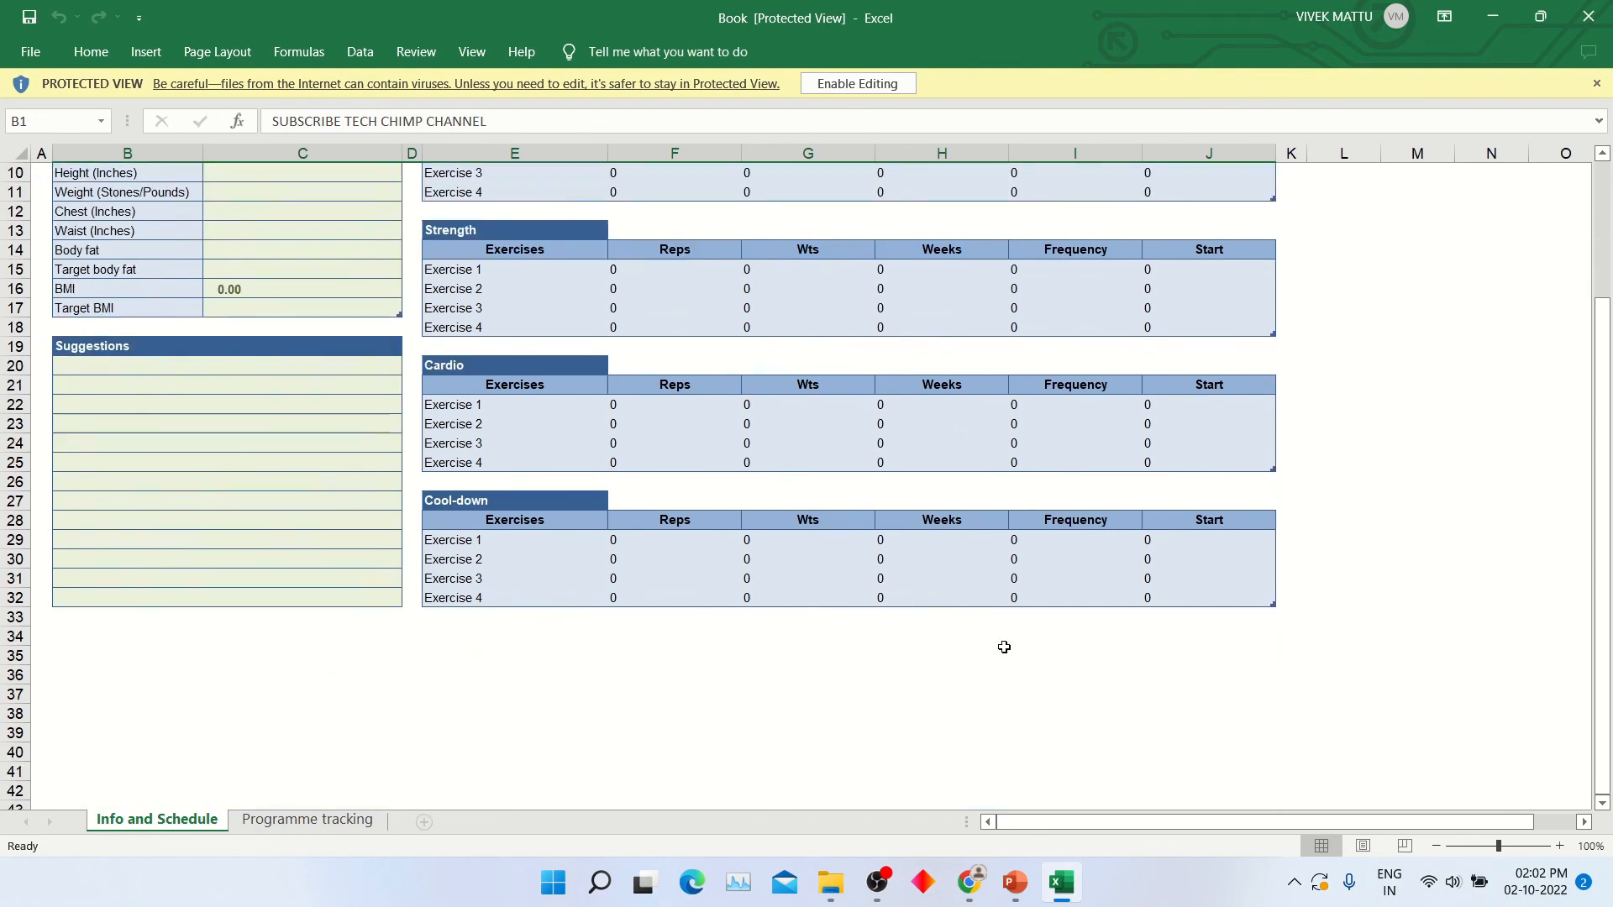
pyautogui.scroll(3, 1408, 323)
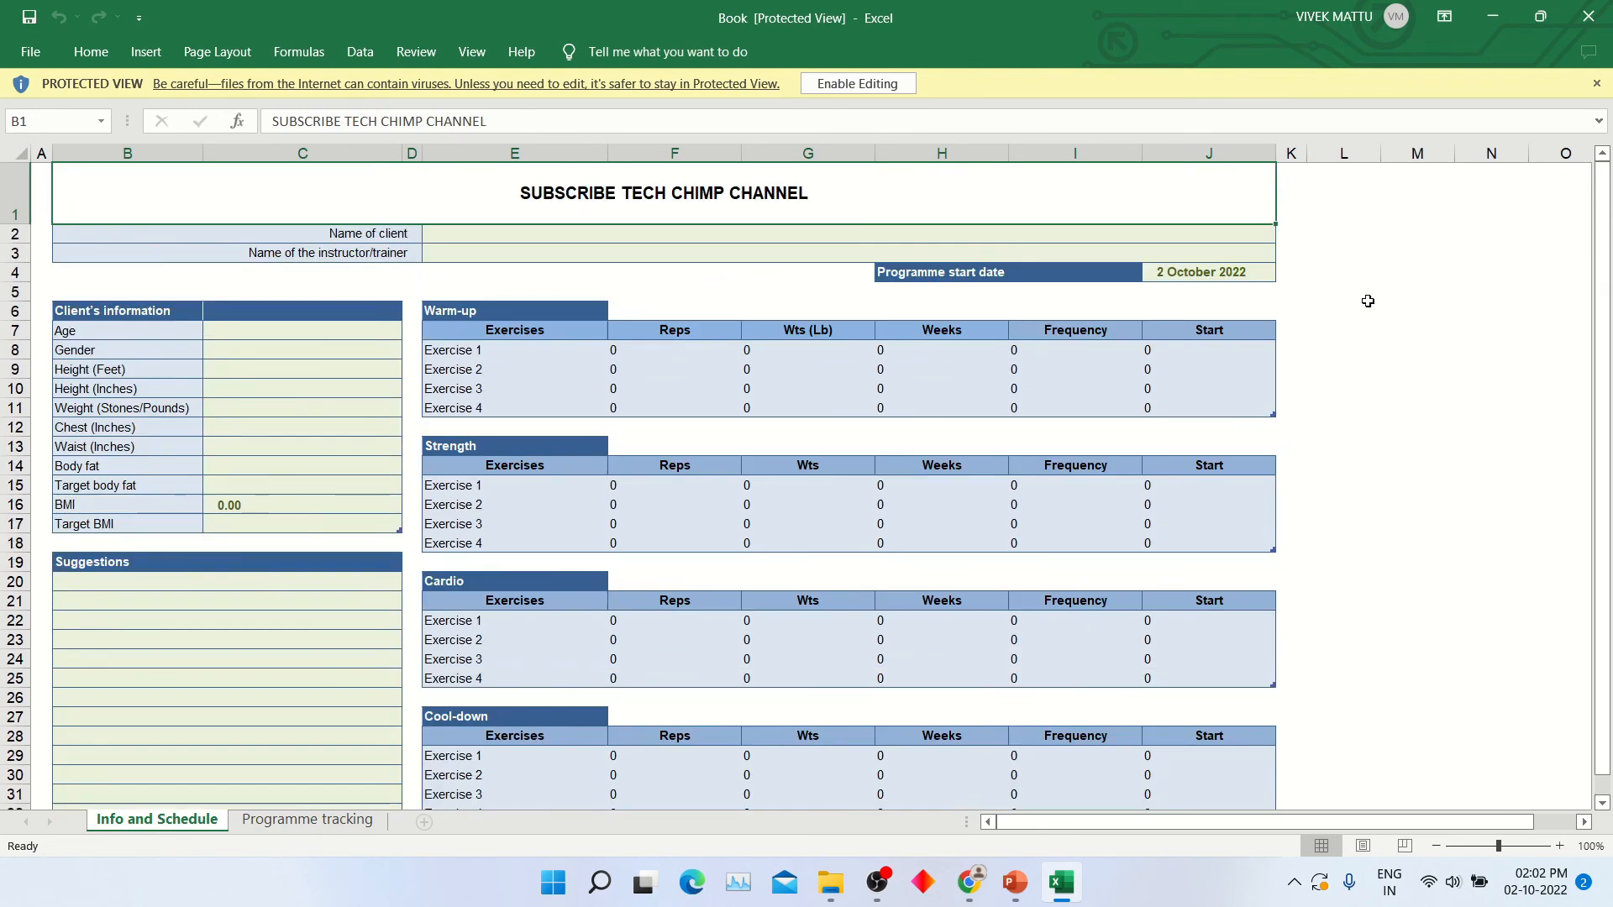